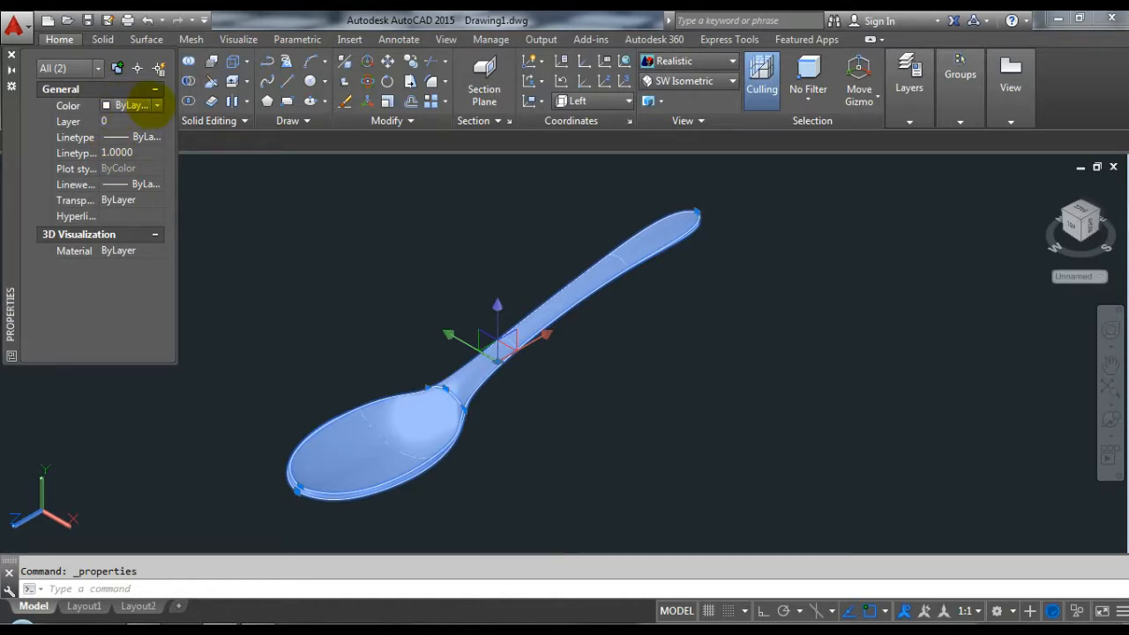
left_click(146, 105)
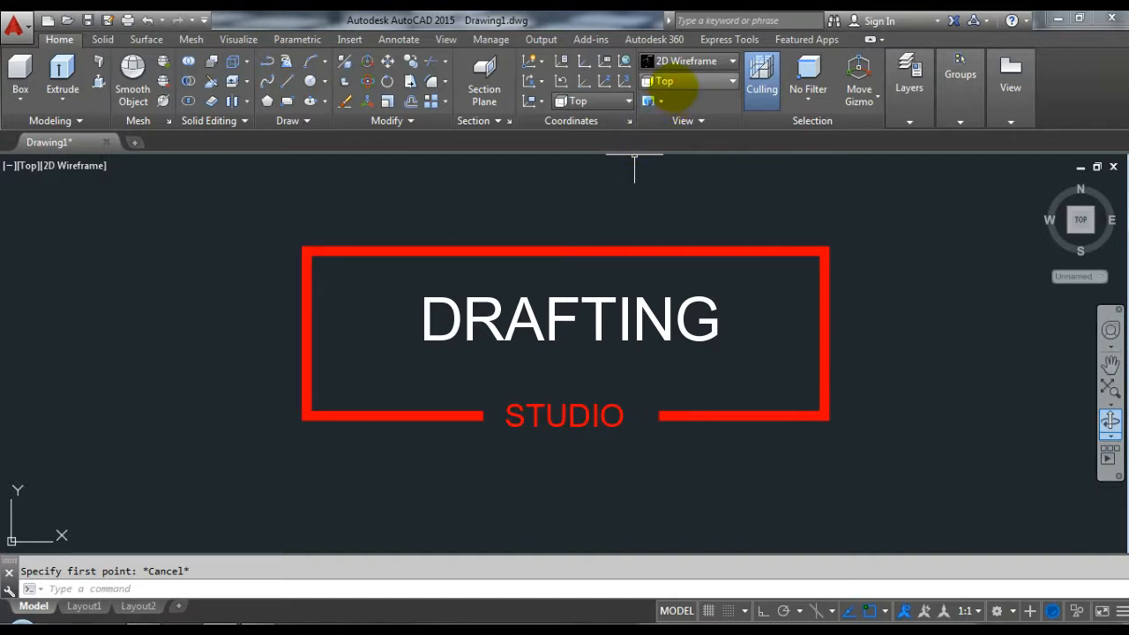
- Draw a horizontal line 10 units long with Ortho on
type("L")
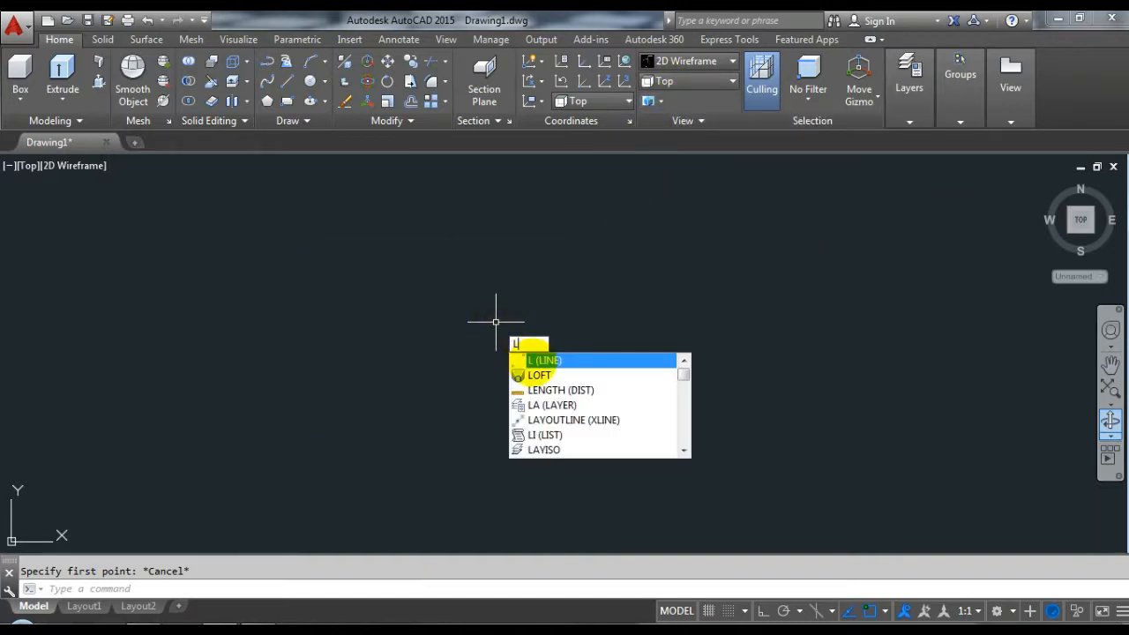
key("Return")
left_click(414, 338)
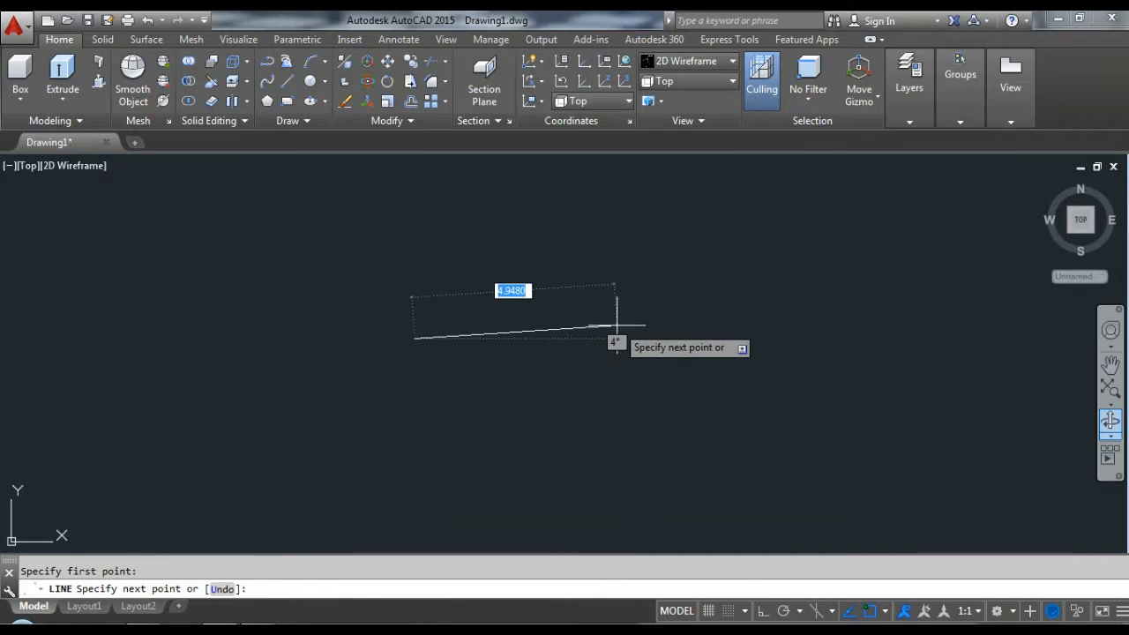
left_click(764, 610)
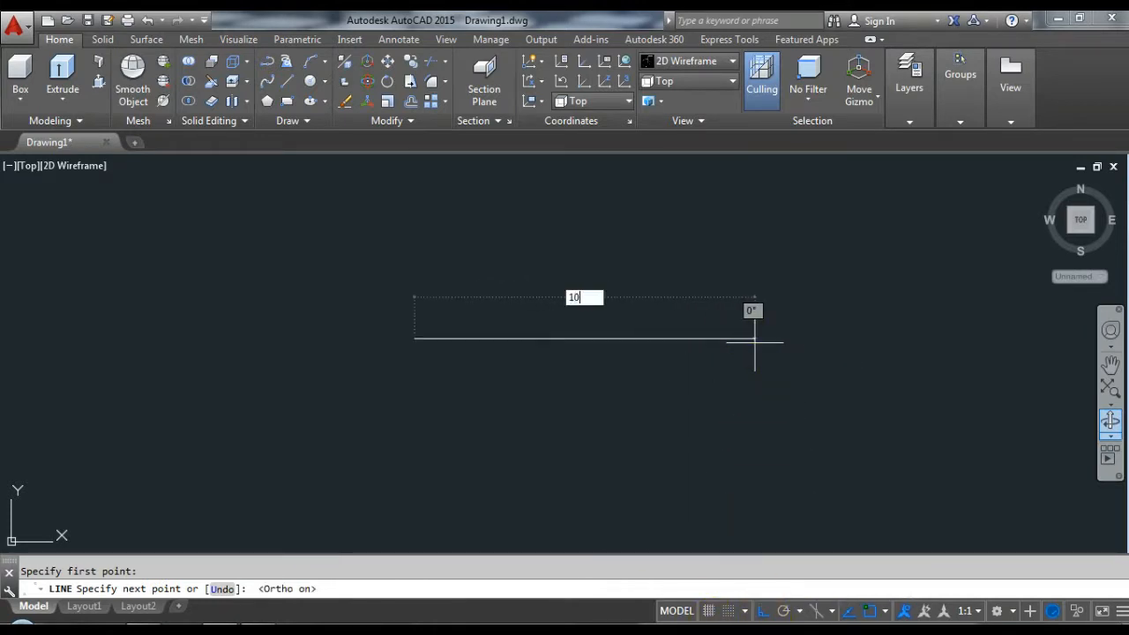
type("10")
key("Return")
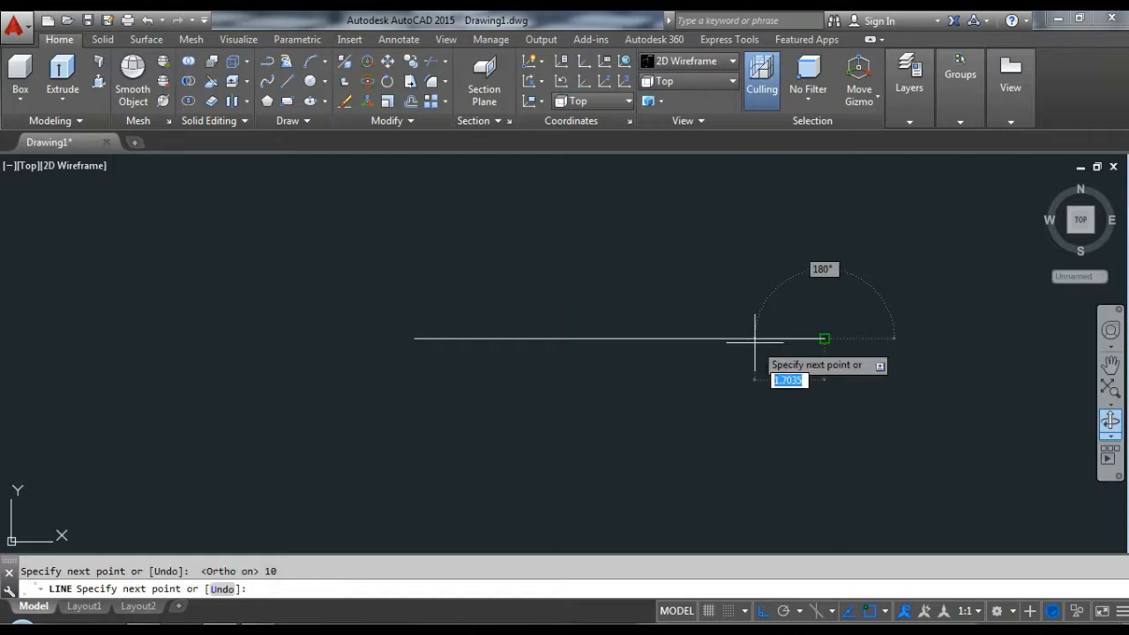
key("Return")
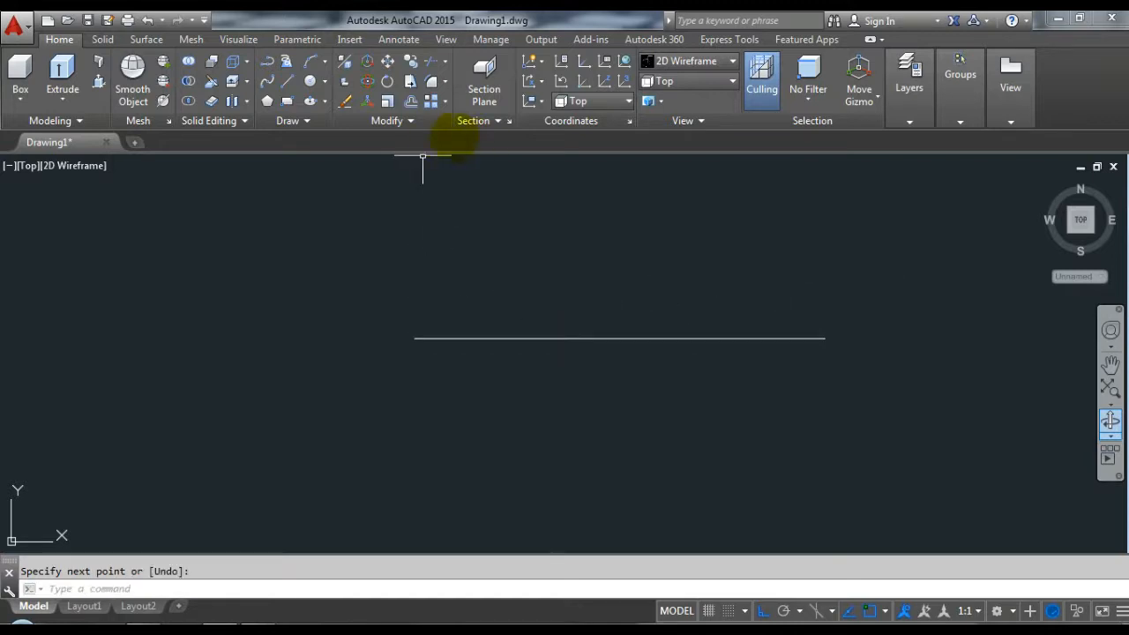
- With Ortho off, begin a CV spline at the line's left endpoint and place three control vertices below the line to shape the bowl
left_click(146, 40)
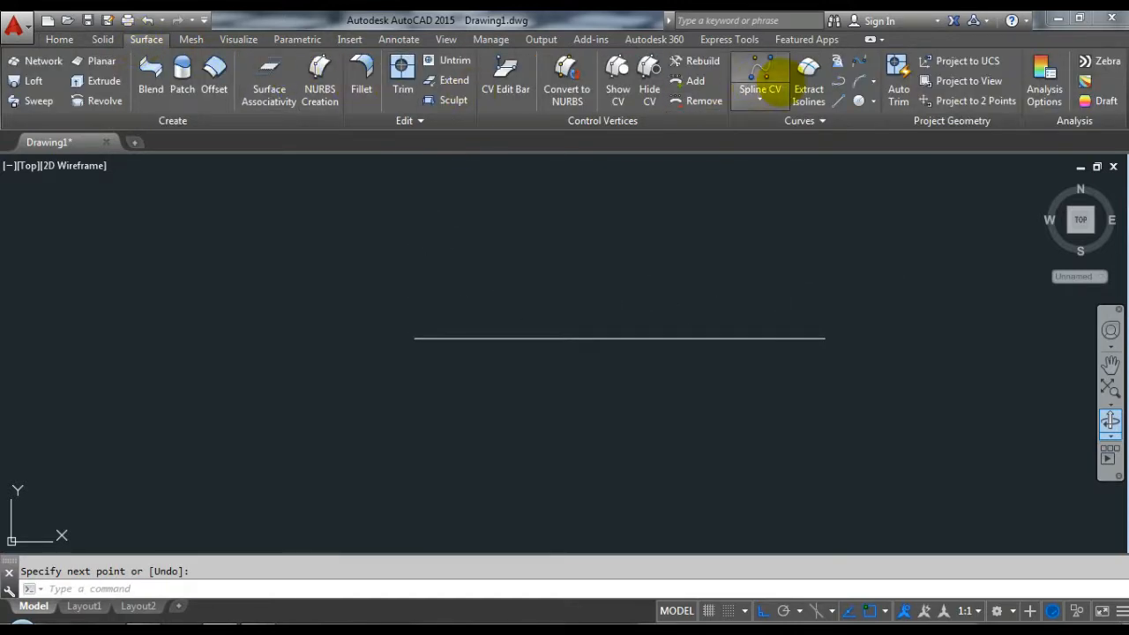
left_click(760, 71)
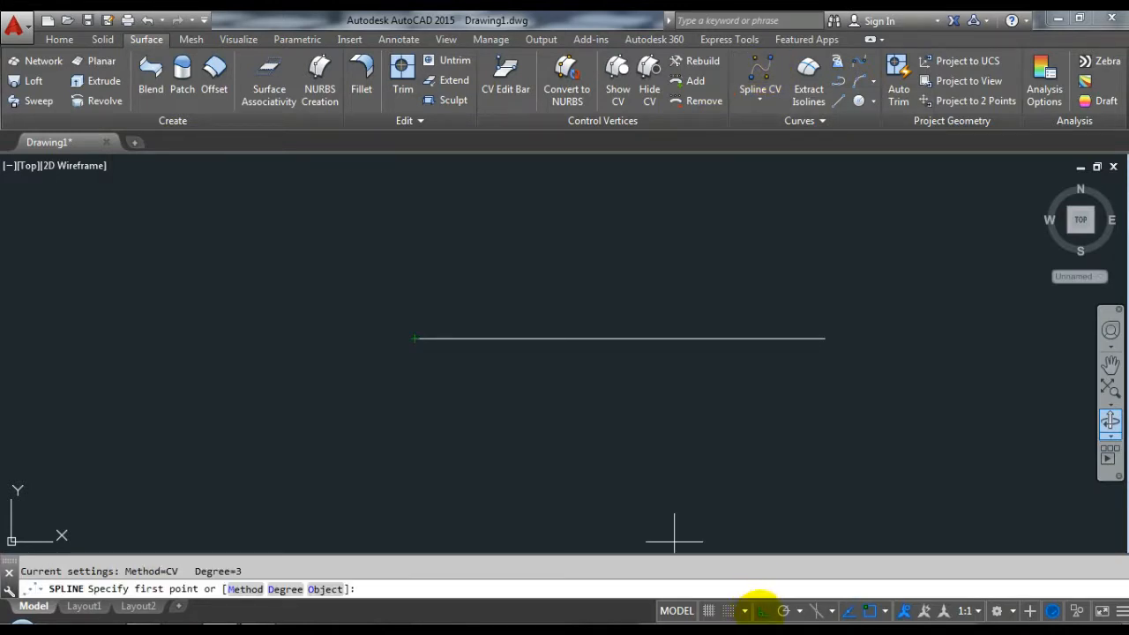
left_click(762, 610)
left_click(412, 338)
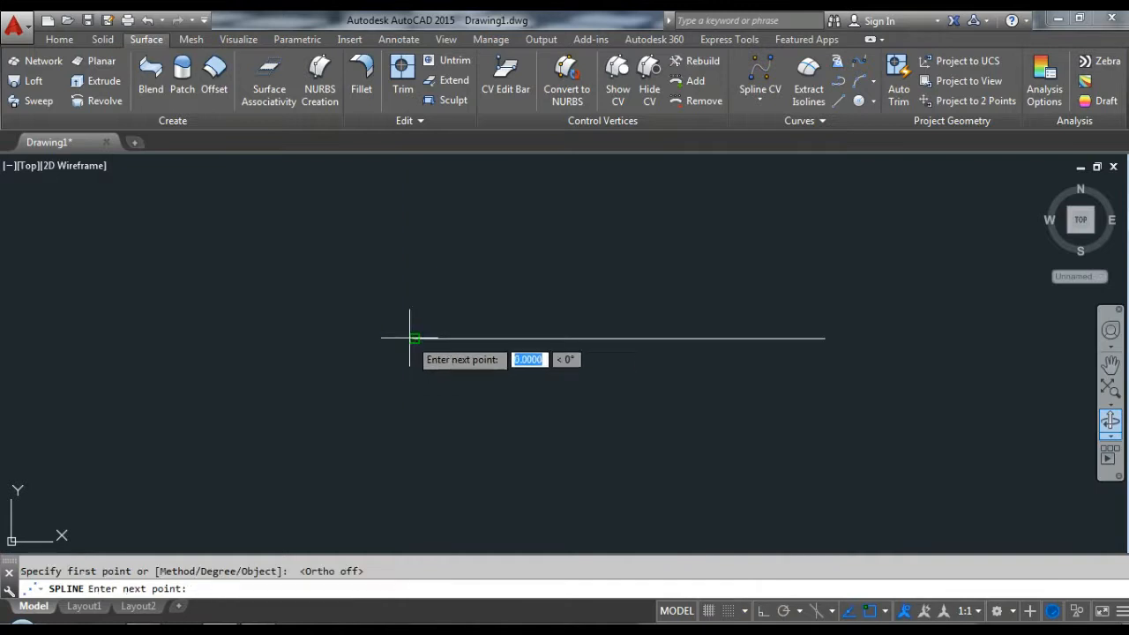
scroll(423, 357, "up", 2)
scroll(445, 371, "down", 1)
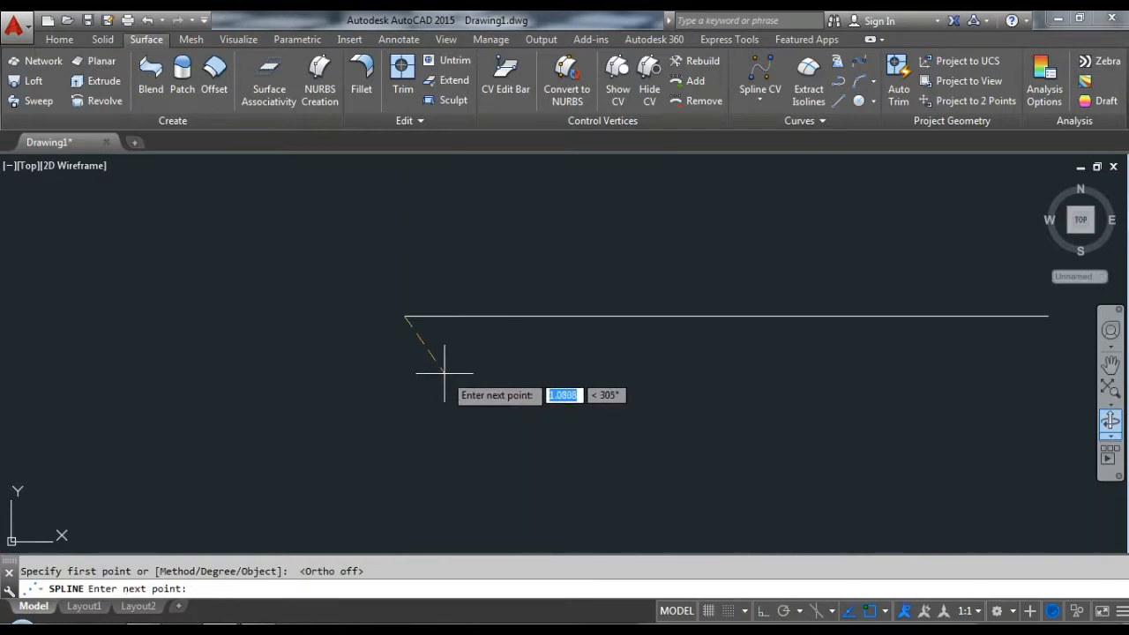
left_click(447, 378)
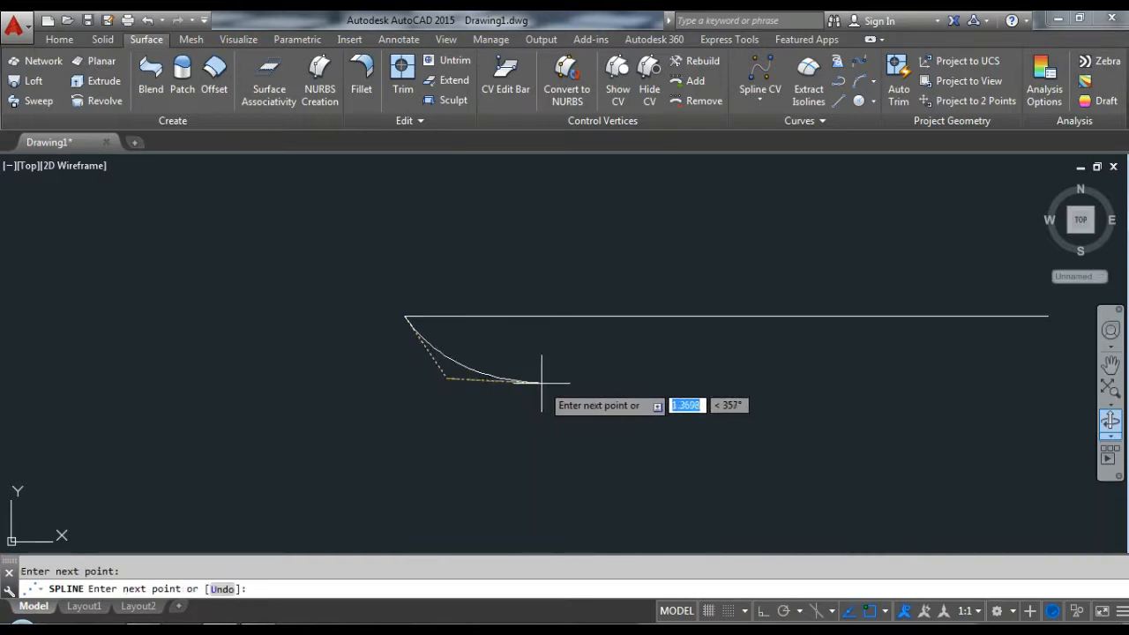
left_click(605, 381)
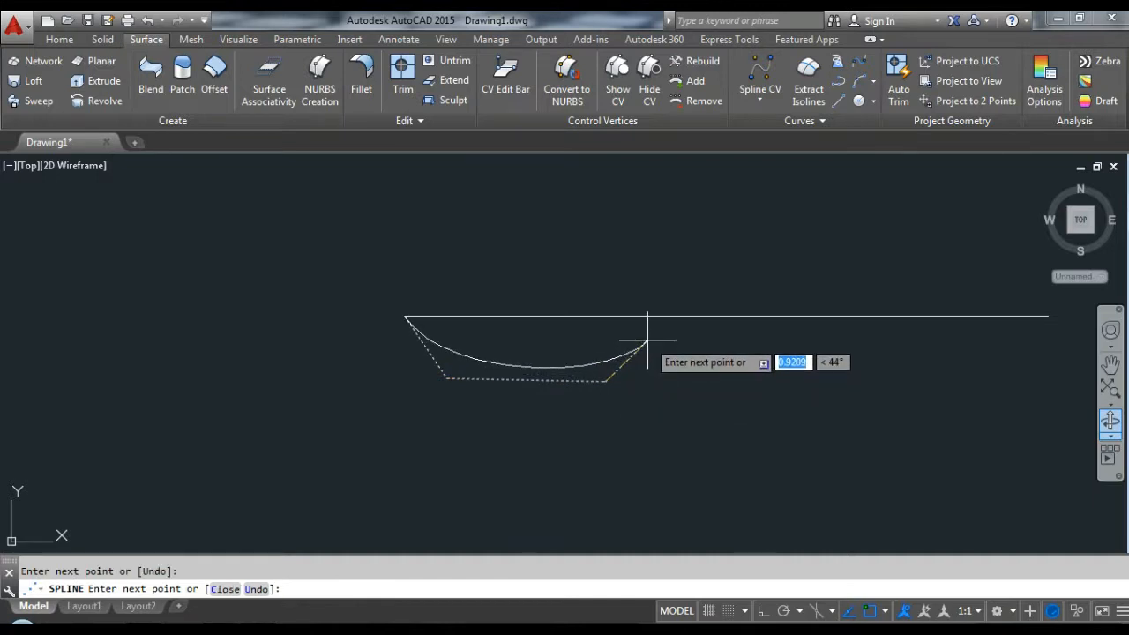
left_click(648, 339)
- Continue the spline just below the line to shape the handle and finish it at the line's right endpoint
scroll(635, 338, "up", 2)
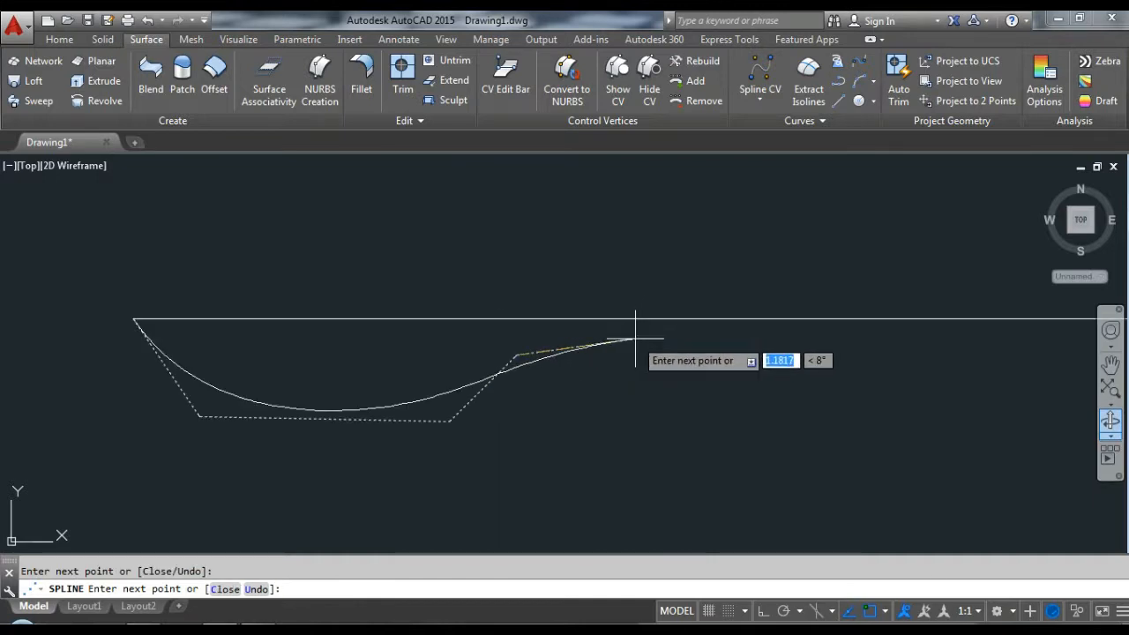
left_click(635, 338)
scroll(461, 361, "down", 2)
scroll(687, 364, "up", 2)
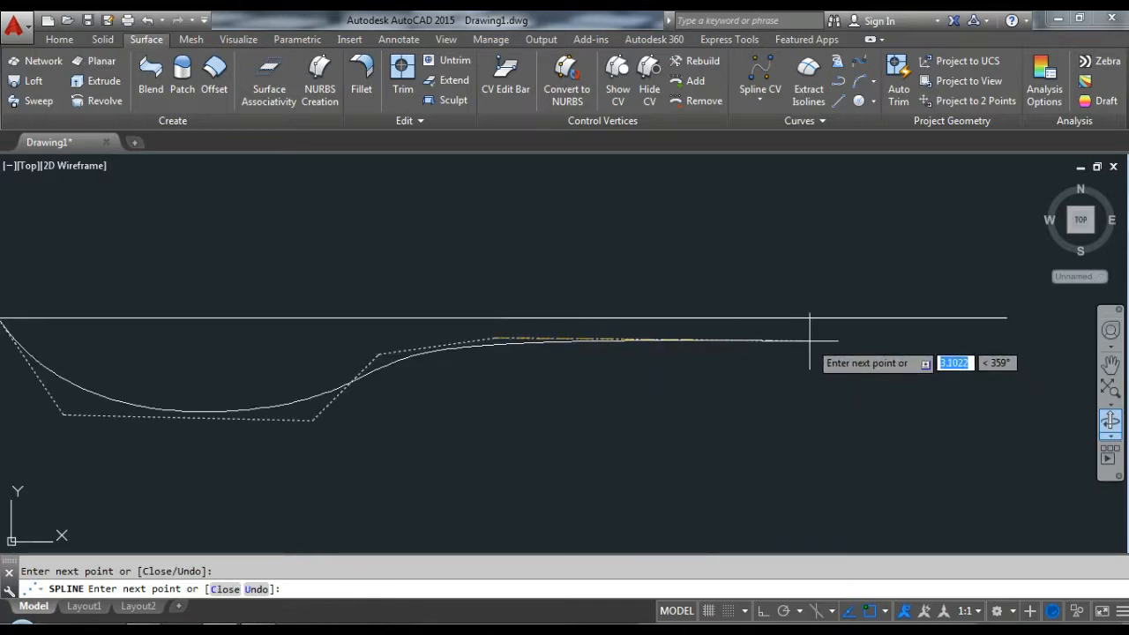
scroll(809, 340, "down", 2)
scroll(806, 352, "up", 4)
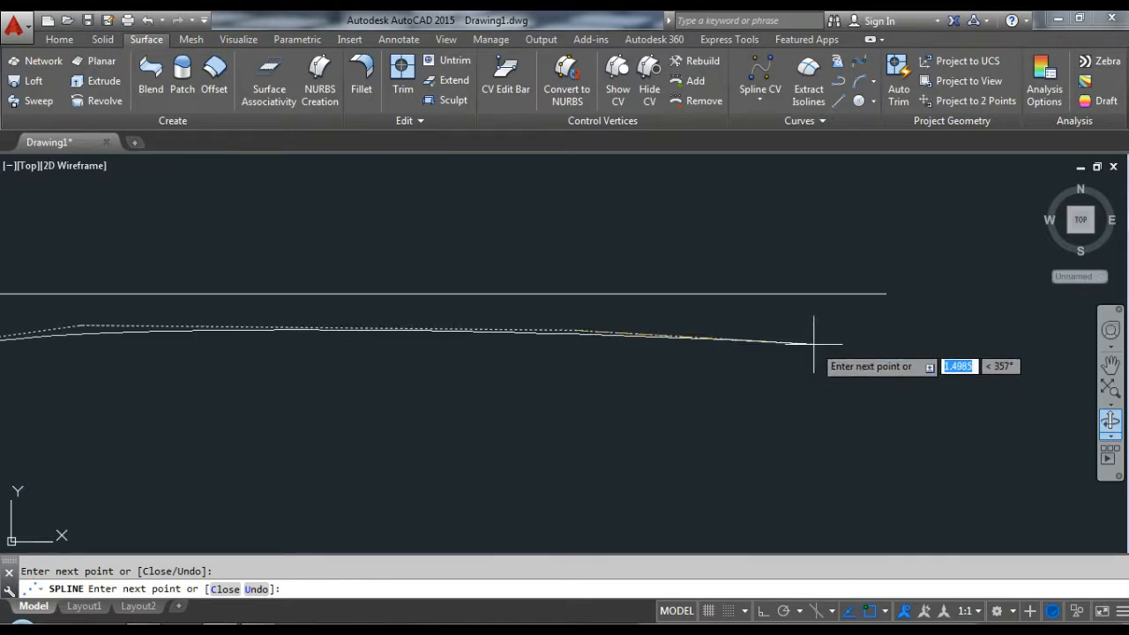
left_click(855, 336)
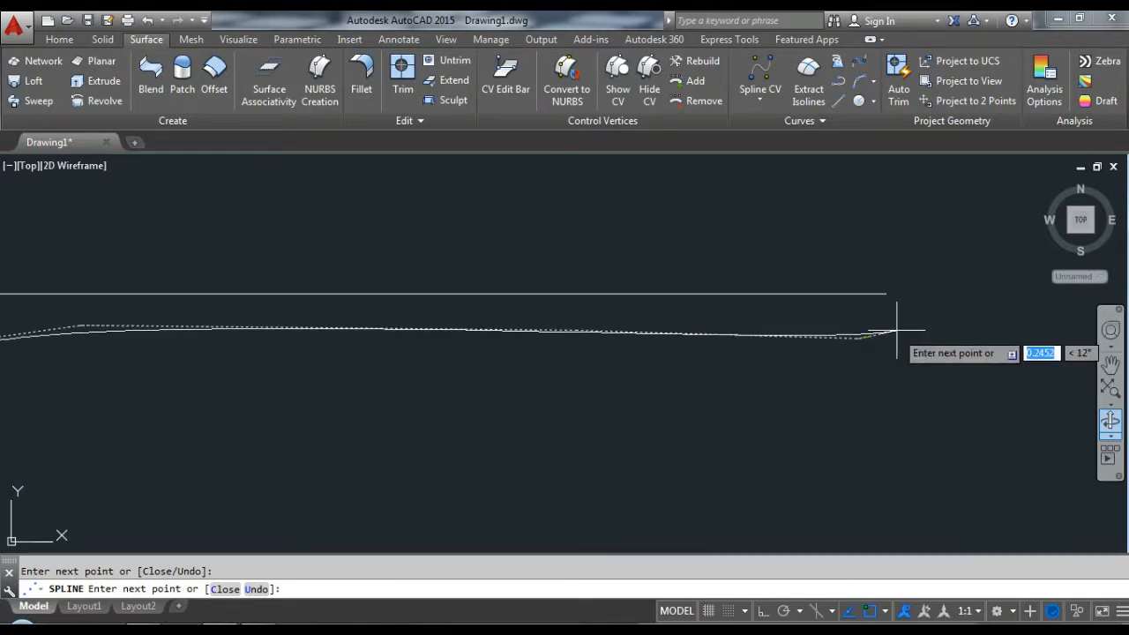
left_click(886, 295)
key("Return")
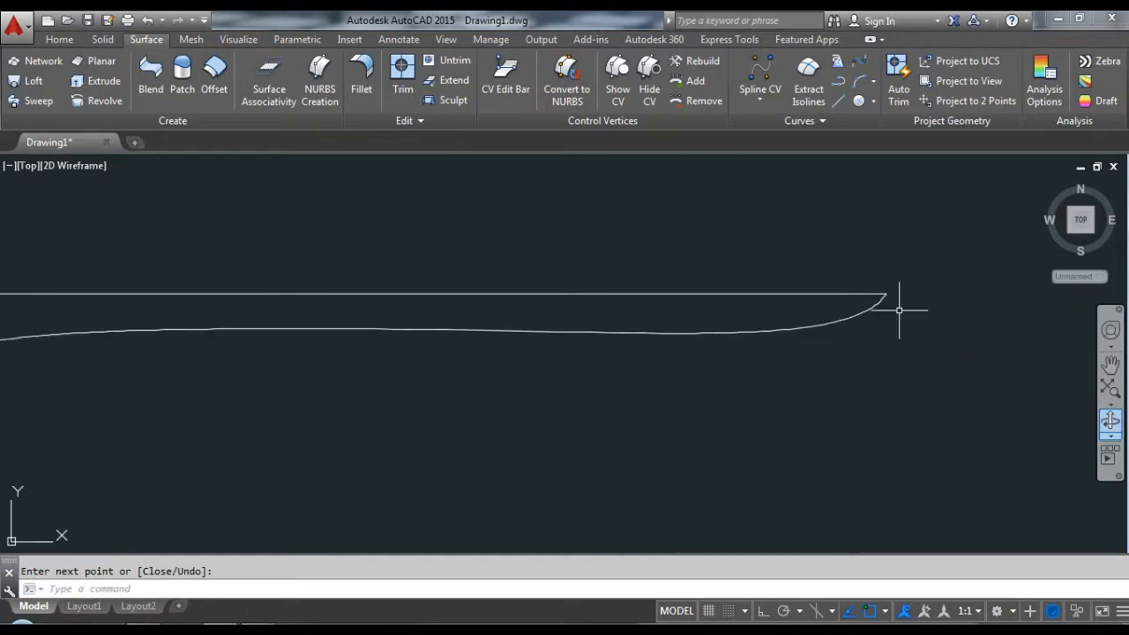
- Stretch the spline's control vertex near the handle tip down by about 0.14 and lower the bowl's control vertex nearest the neck slightly
scroll(900, 310, "down", 3)
scroll(655, 344, "up", 3)
left_click(727, 306)
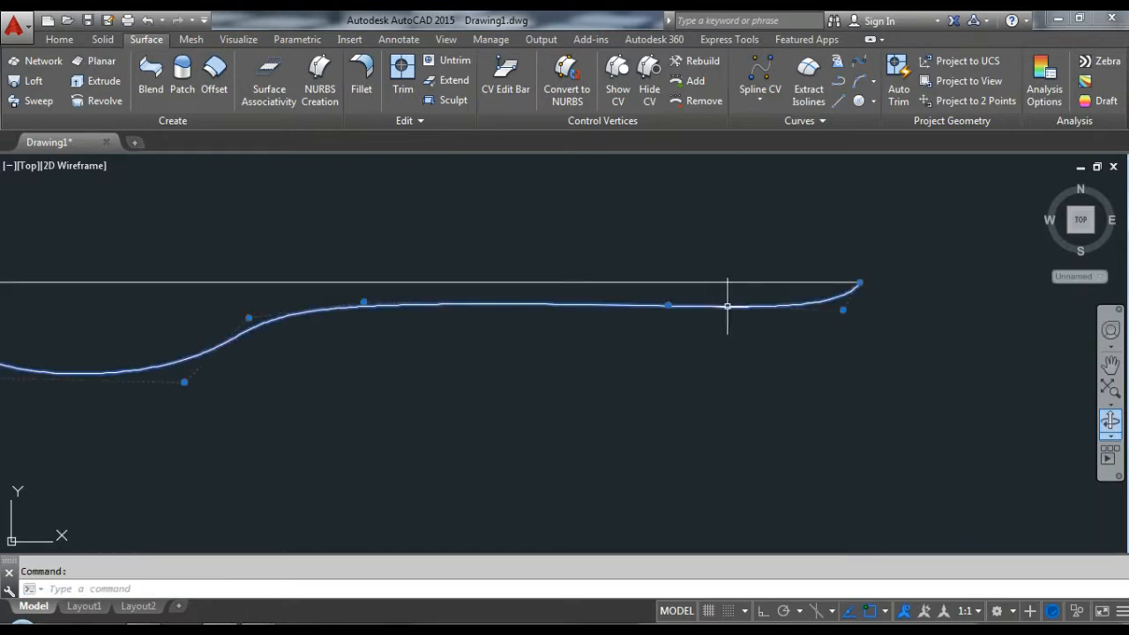
left_click(842, 308)
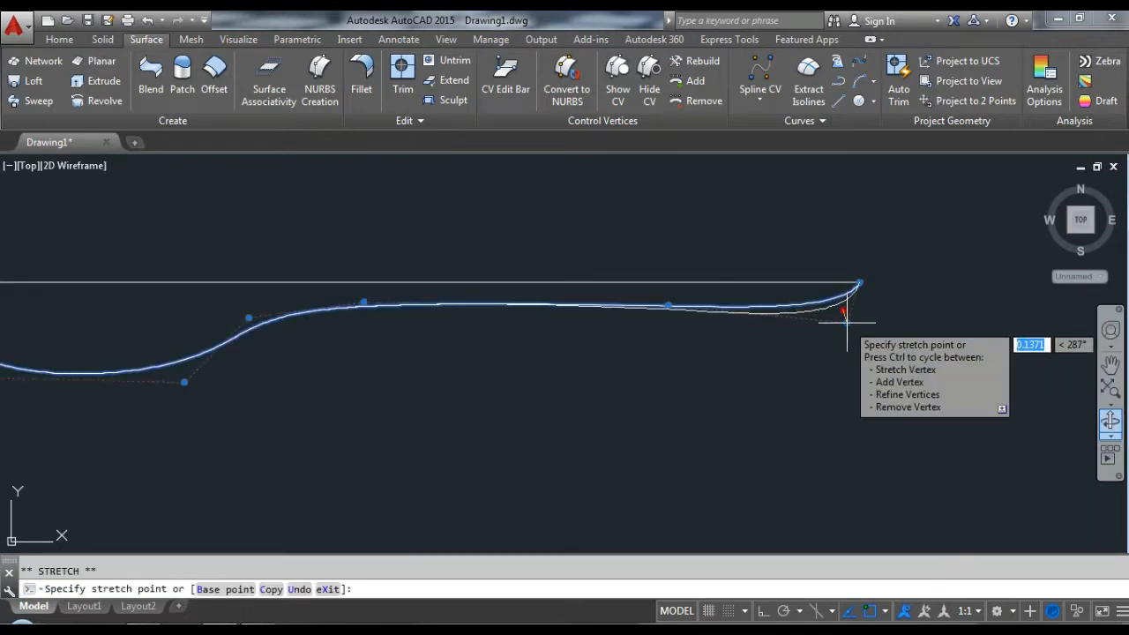
left_click(184, 381)
left_click(186, 396)
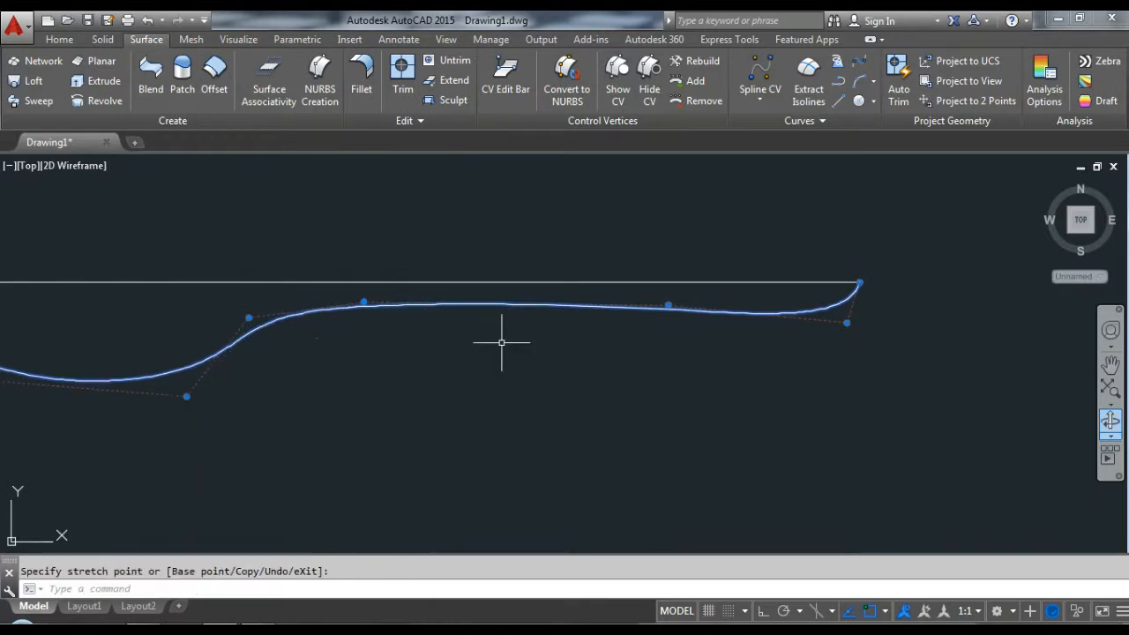
- Round the bowl's tip by stretching its lower control vertex outward about 0.35, and again outward and down by about 0.14
scroll(501, 342, "down", 2)
scroll(68, 361, "up", 2)
left_click(213, 364)
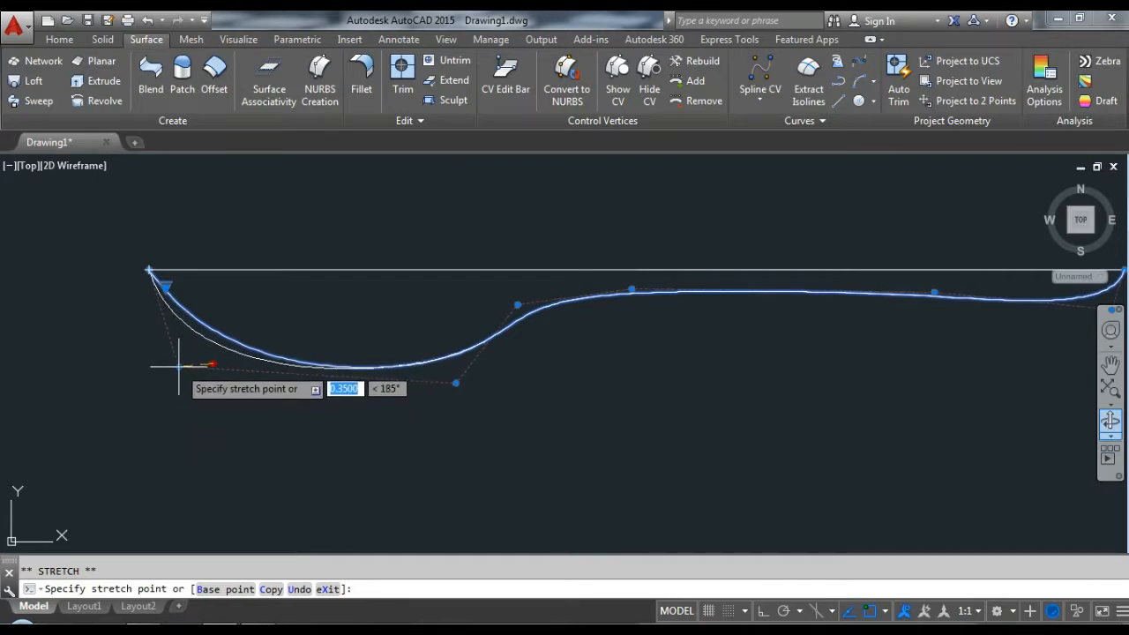
left_click(178, 364)
scroll(529, 341, "down", 2)
scroll(333, 327, "up", 2)
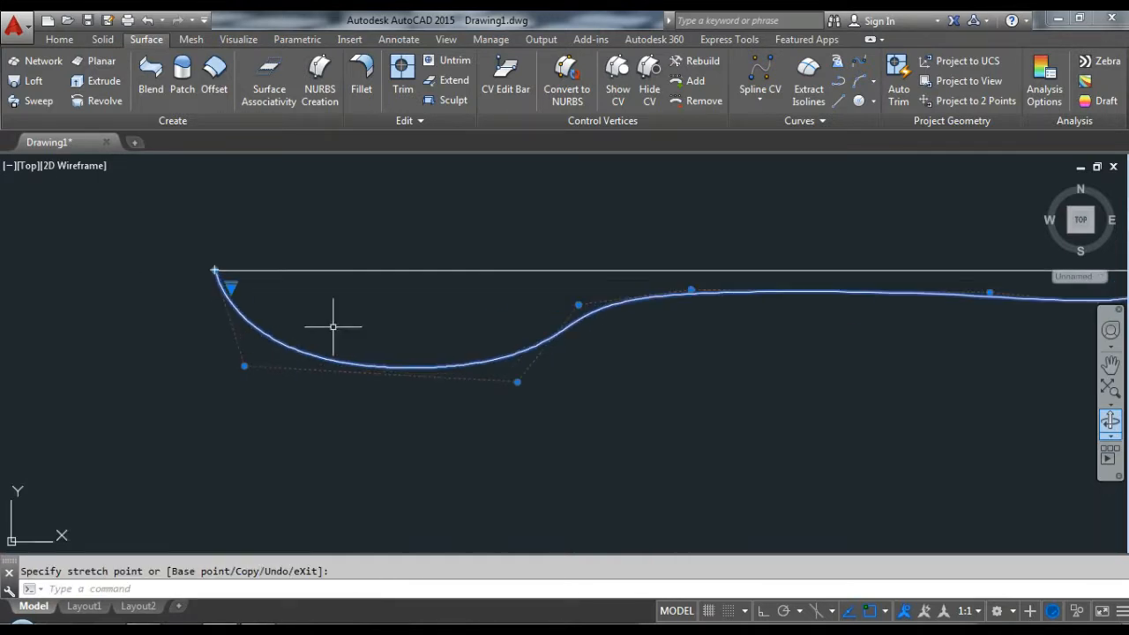
left_click(245, 366)
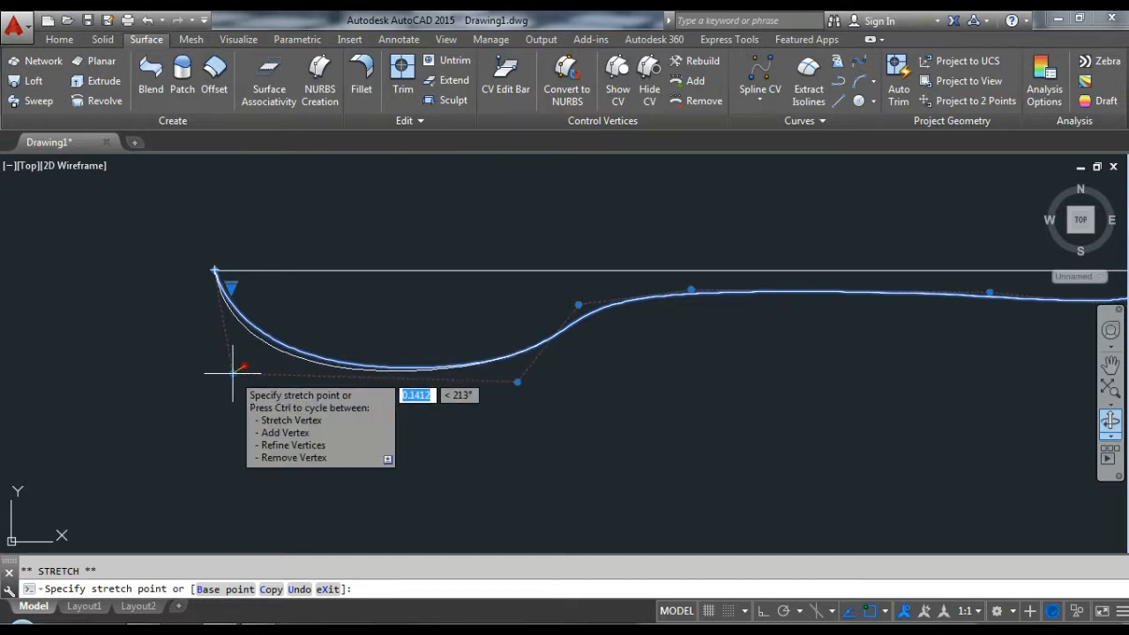
left_click(233, 372)
- Stretch the spline's neck control vertex slightly toward the bowl to steepen the transition, and deselect the spline
left_click(579, 304)
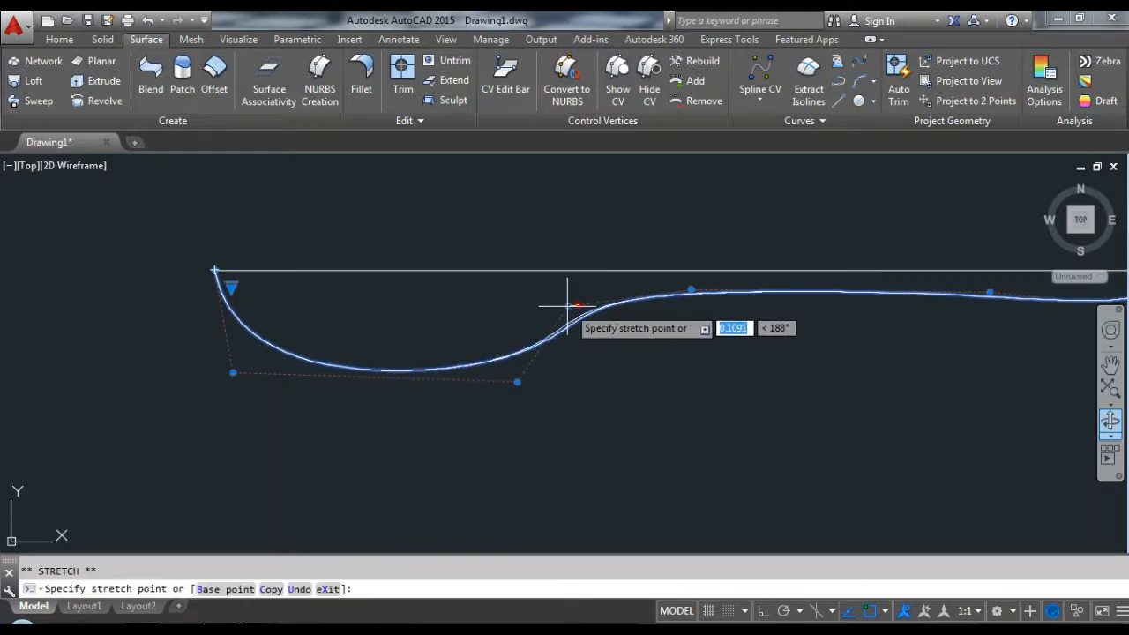
left_click(548, 301)
scroll(482, 337, "down", 2)
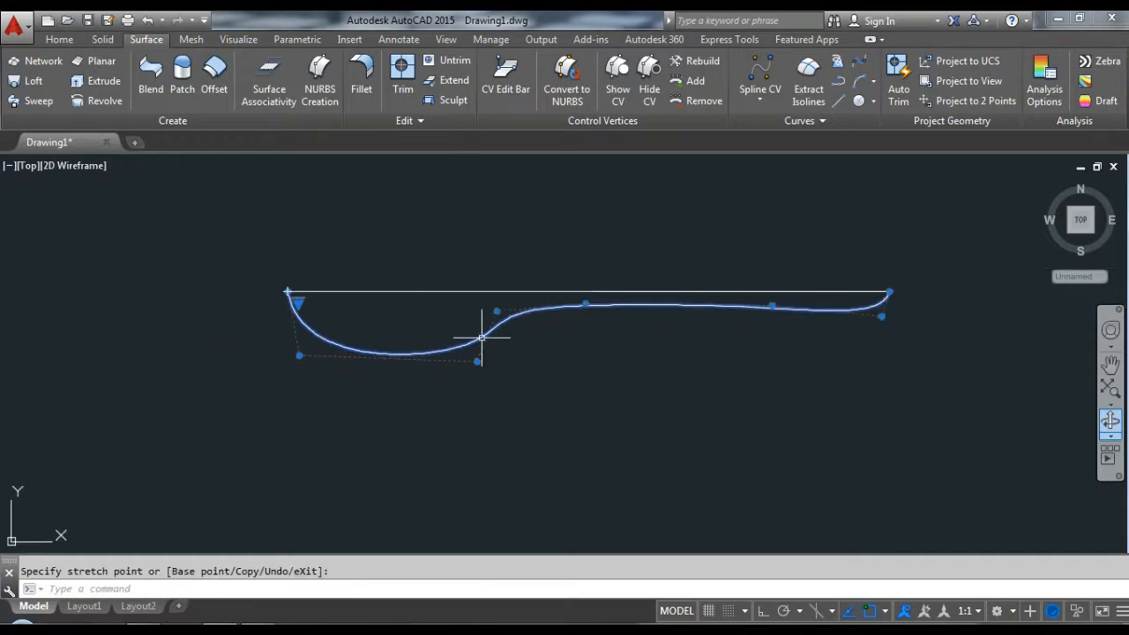
key("Escape")
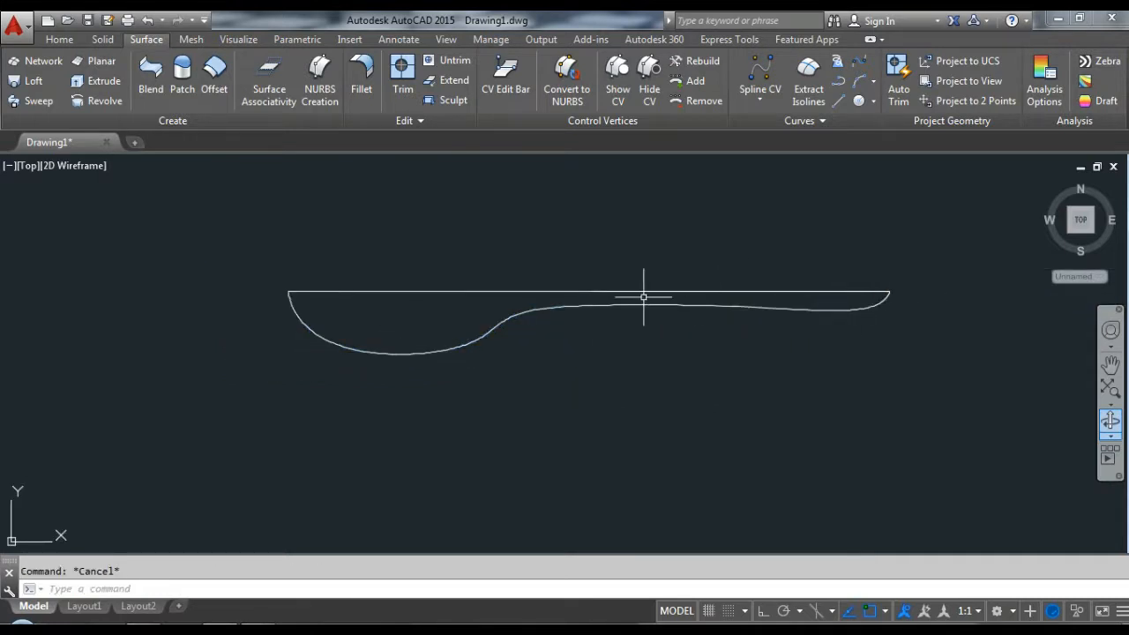
- Switch the drawing to the SW Isometric view
scroll(549, 318, "up", 2)
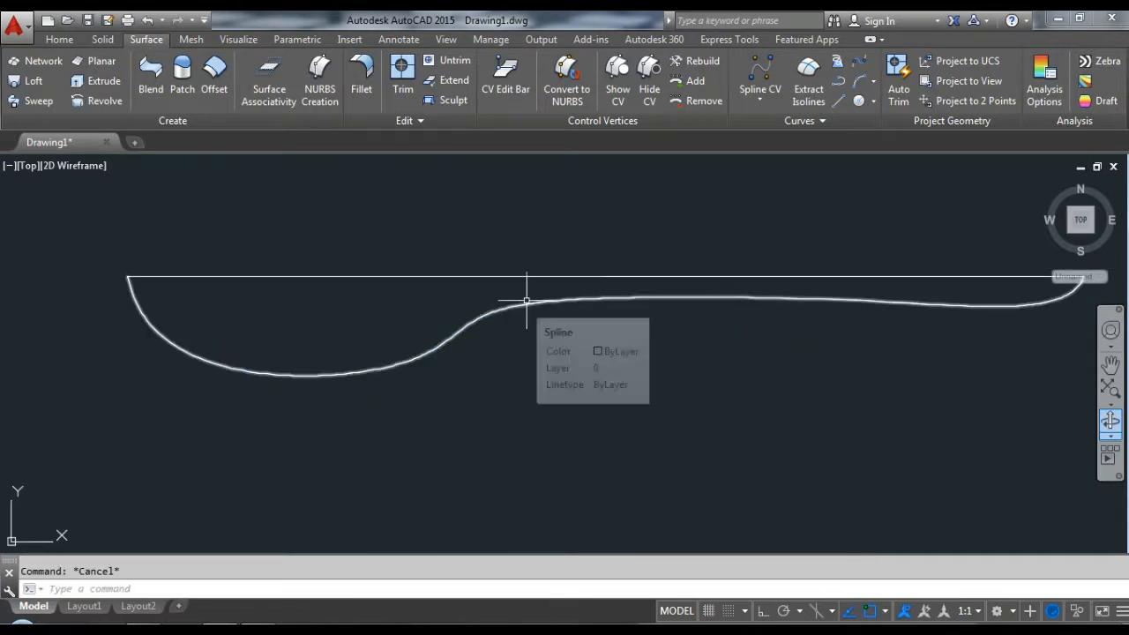
left_click(60, 39)
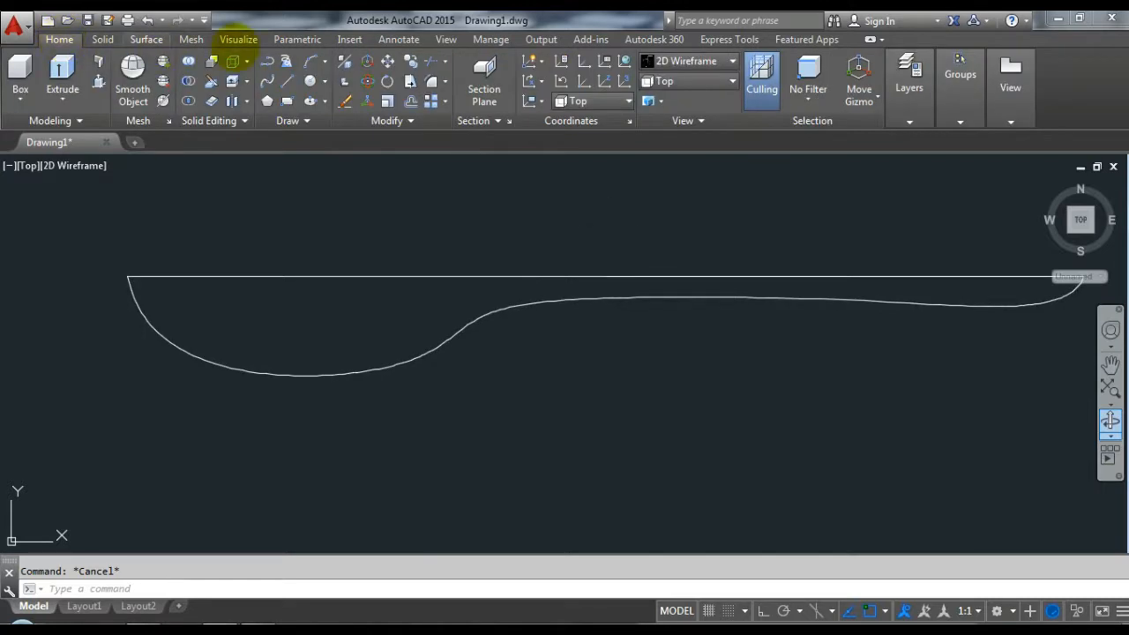
left_click(686, 81)
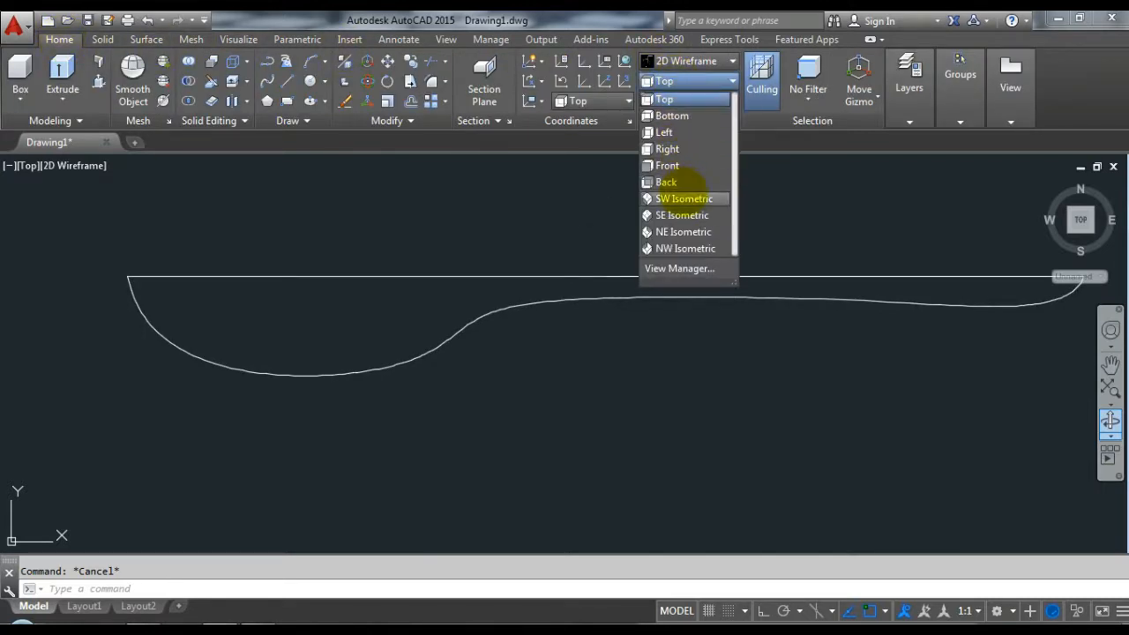
left_click(684, 198)
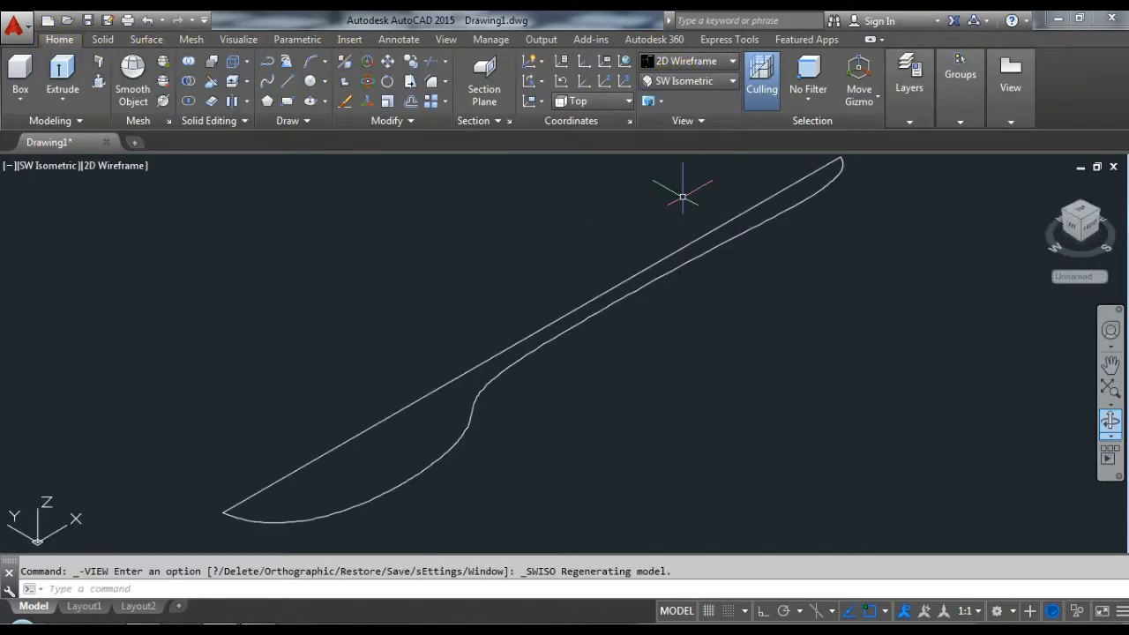
- With Ortho on, stretch the spline's control vertex at the start of the handle vertically upward by 0.5
left_click(513, 357)
scroll(570, 364, "up", 3)
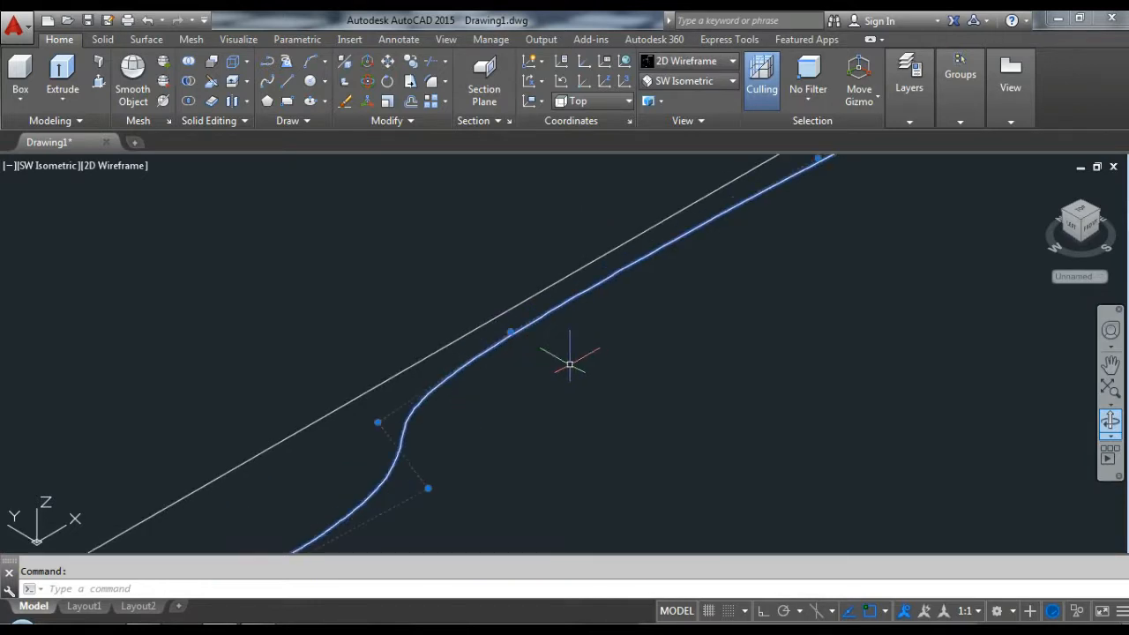
left_click(509, 332)
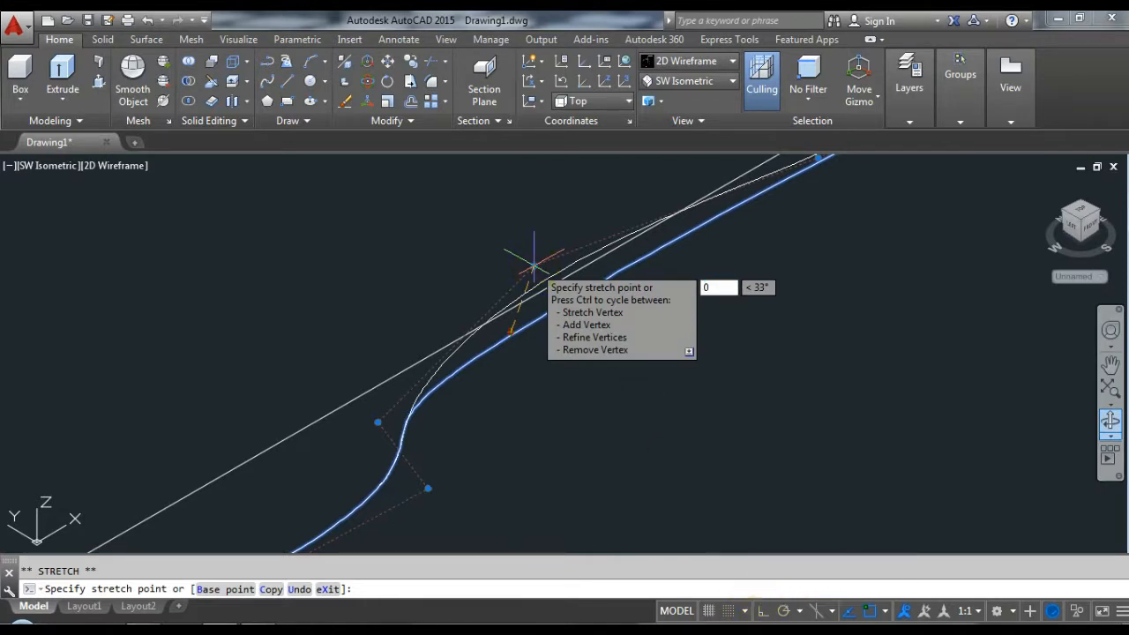
key("Escape")
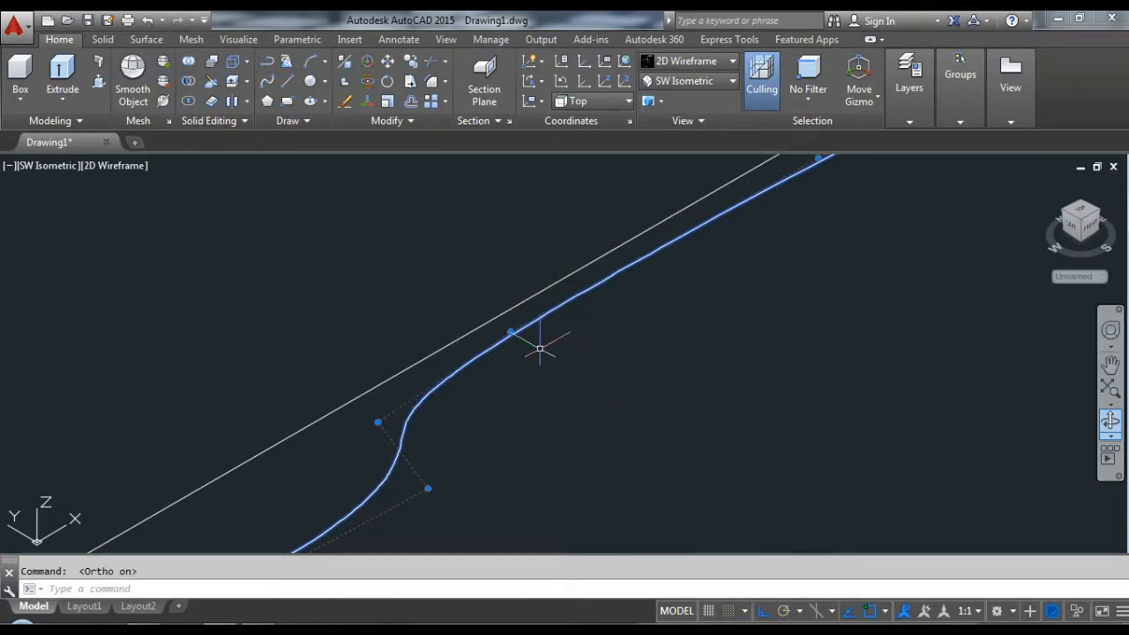
left_click(510, 332)
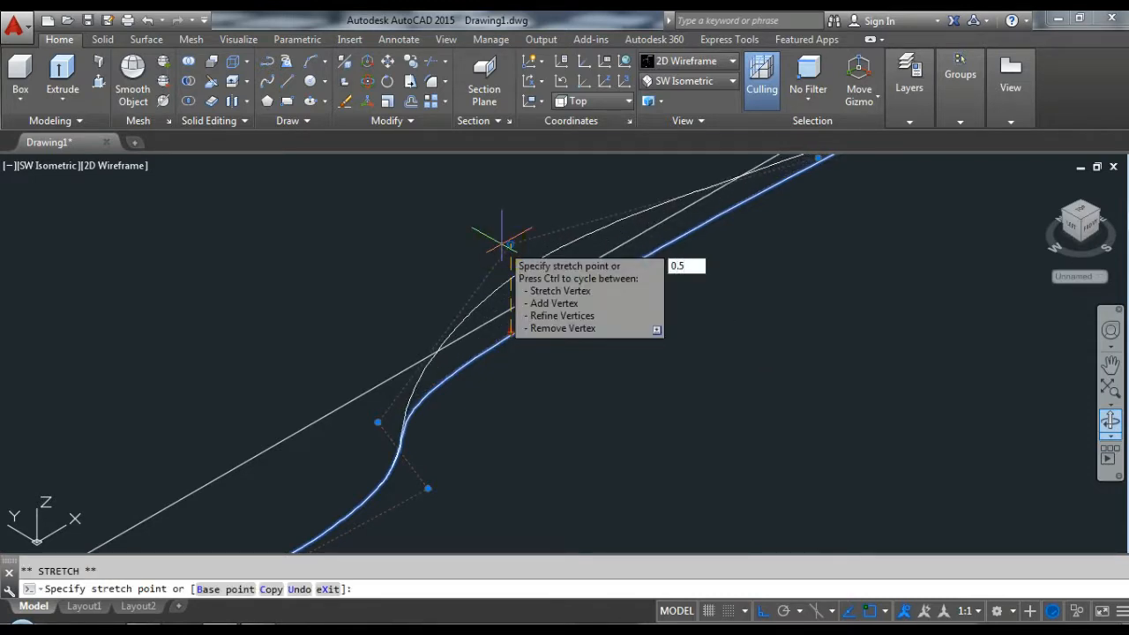
type("0.5")
key("Return")
scroll(433, 433, "down", 3)
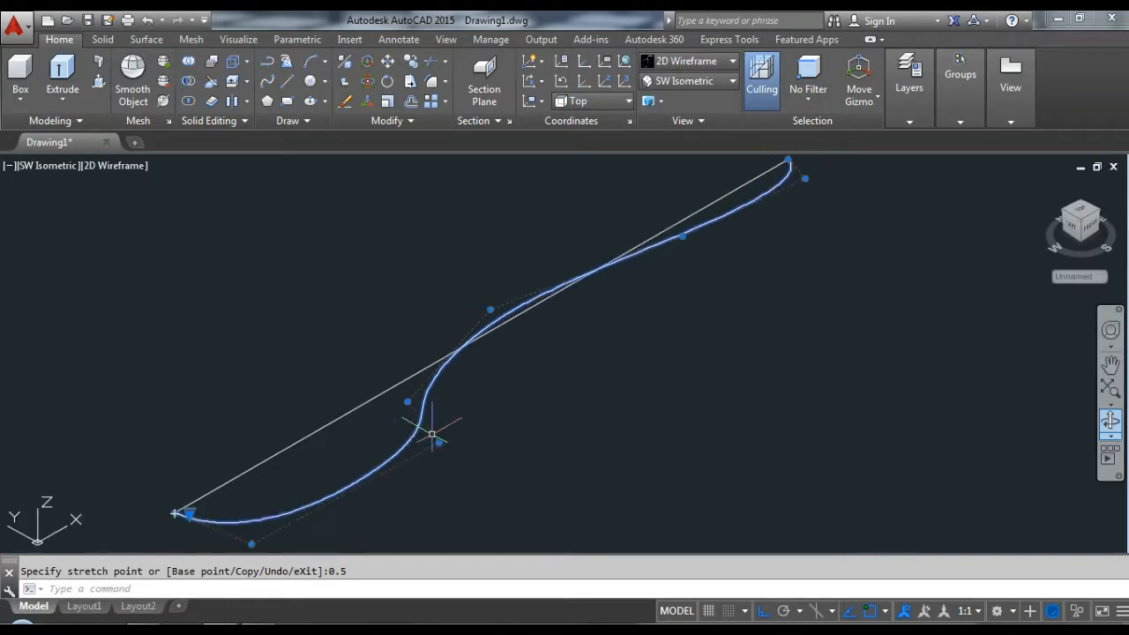
- Stretch the spline's second handle control vertex, before the one near the tip, vertically upward by 1
scroll(720, 230, "up", 3)
left_click(651, 239)
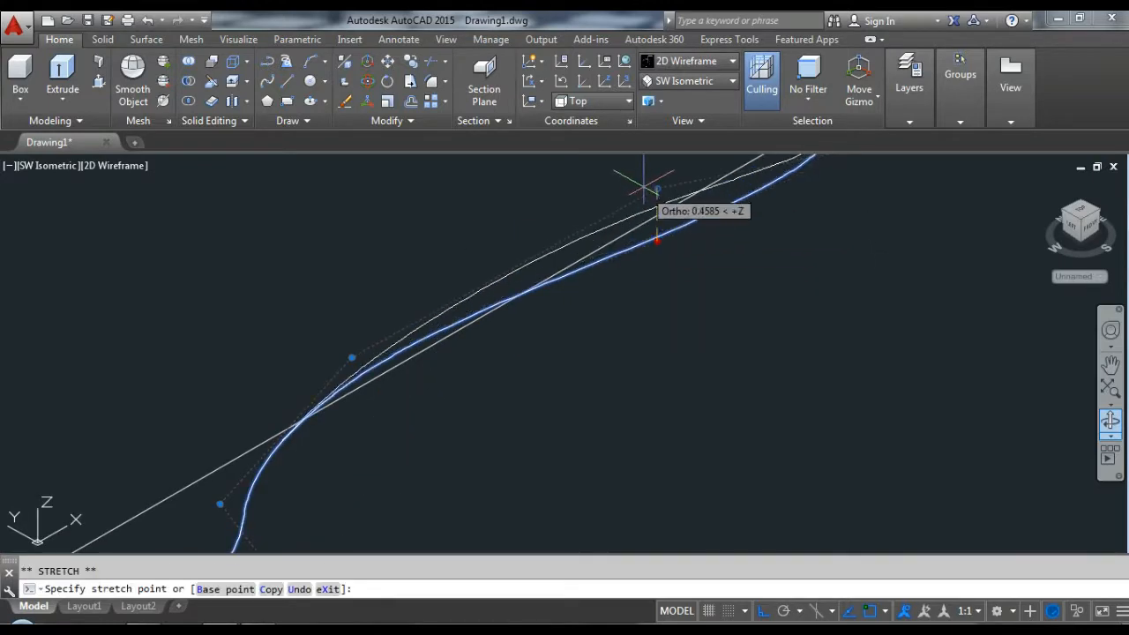
type("1")
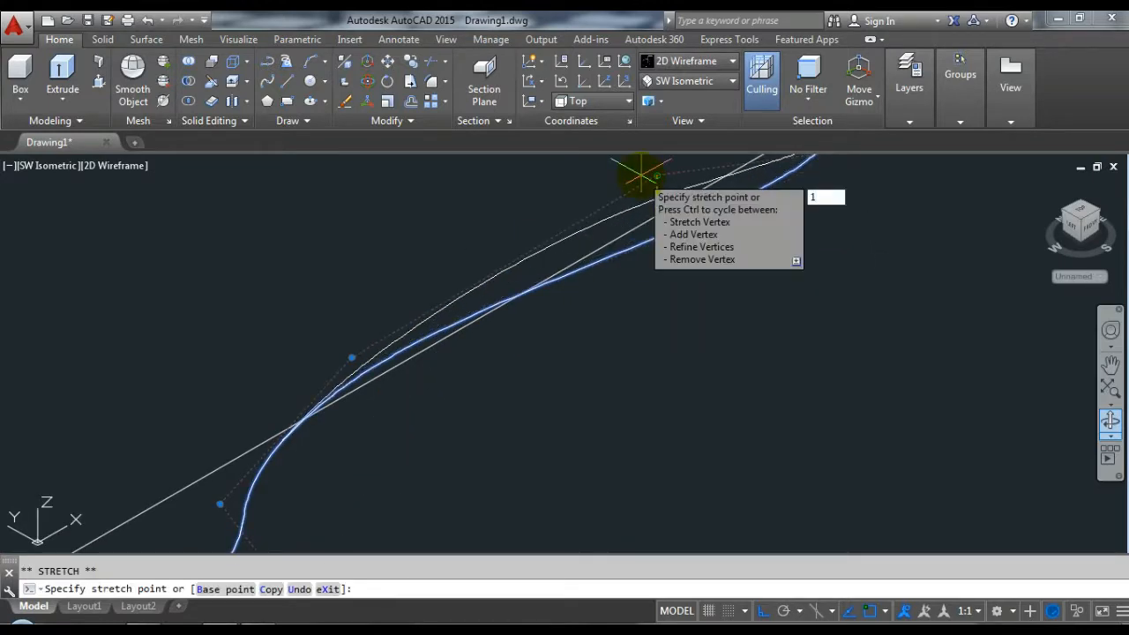
key("Return")
- Raise the control vertex just before the handle's tip vertically by 1
scroll(617, 303, "down", 3)
scroll(650, 272, "up", 4)
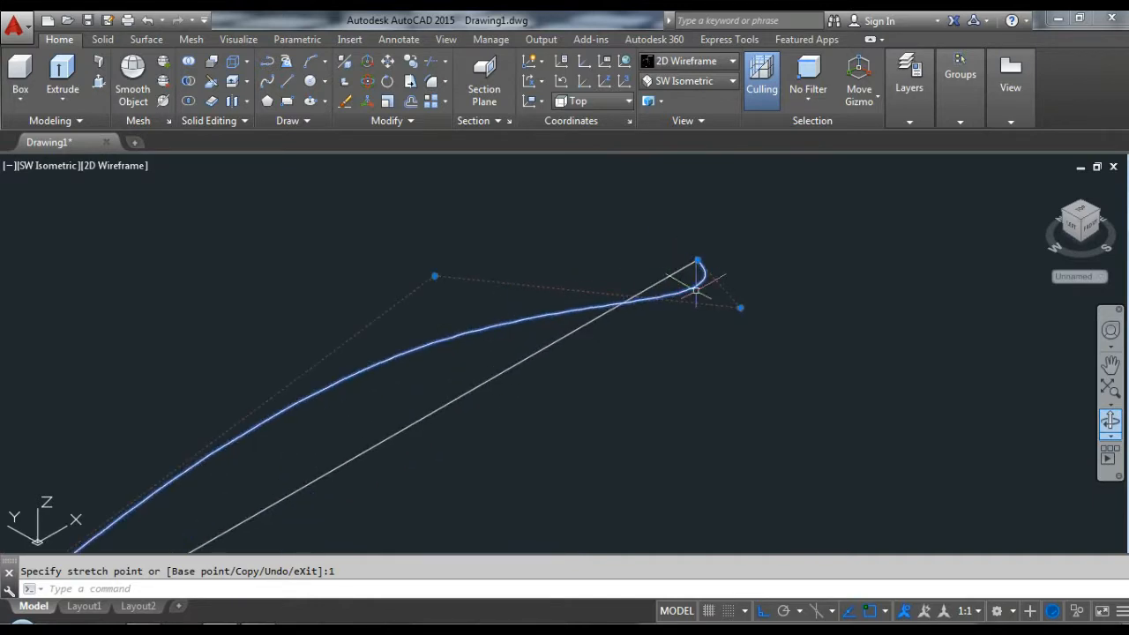
left_click(741, 308)
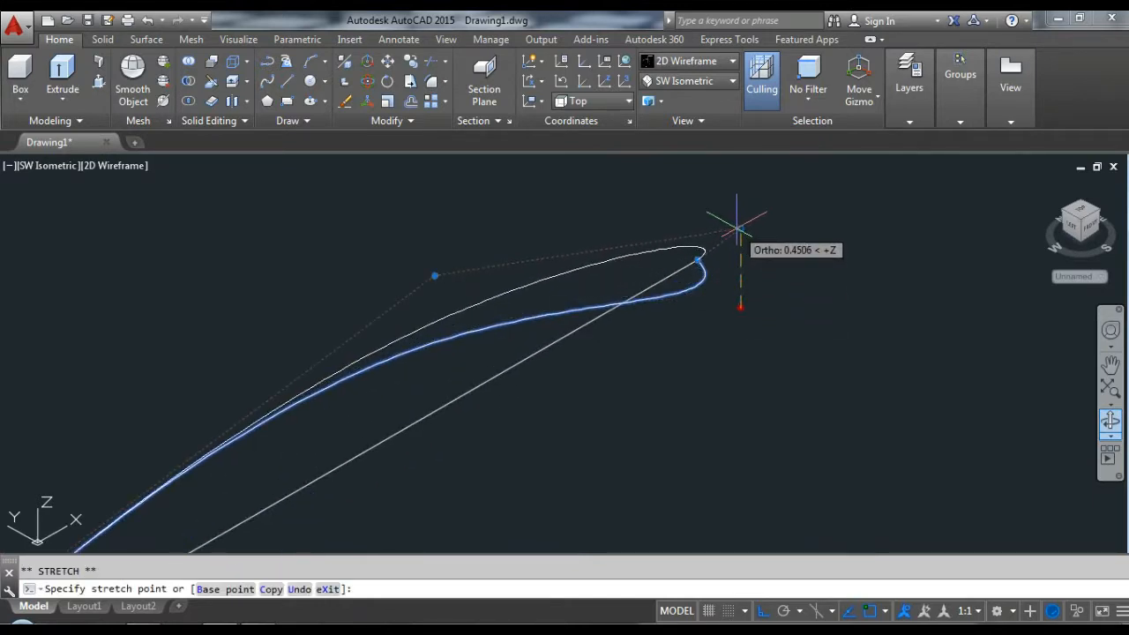
type("1")
key("Return")
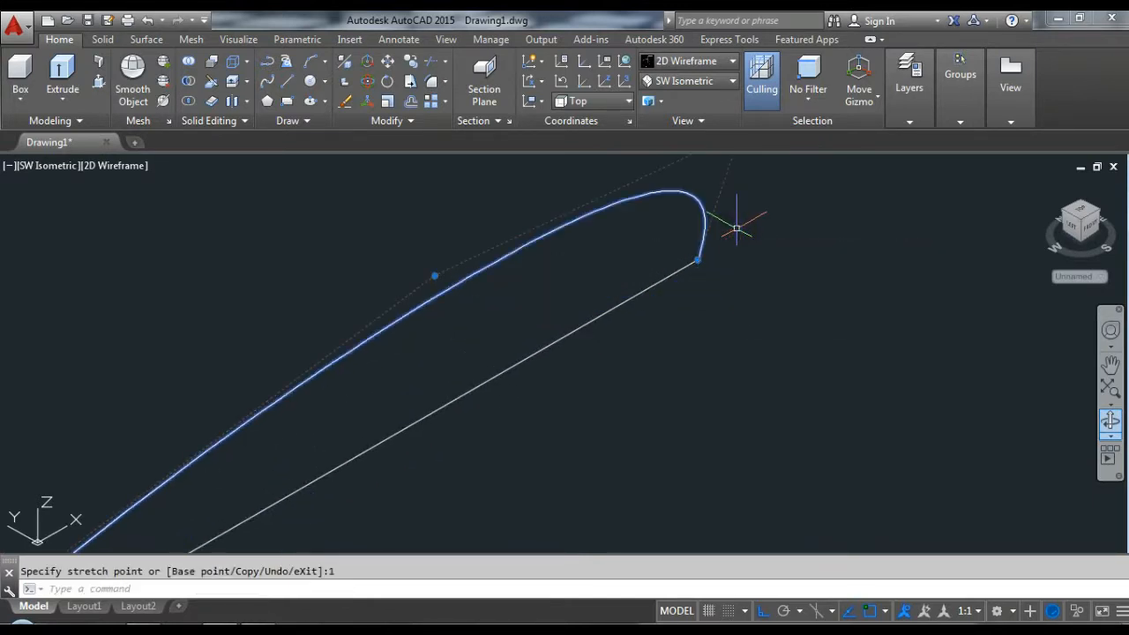
- Stretch the spline's end vertex at the handle tip vertically upward by 1, and deselect the spline
left_click(698, 259)
scroll(691, 250, "down", 2)
scroll(681, 170, "up", 1)
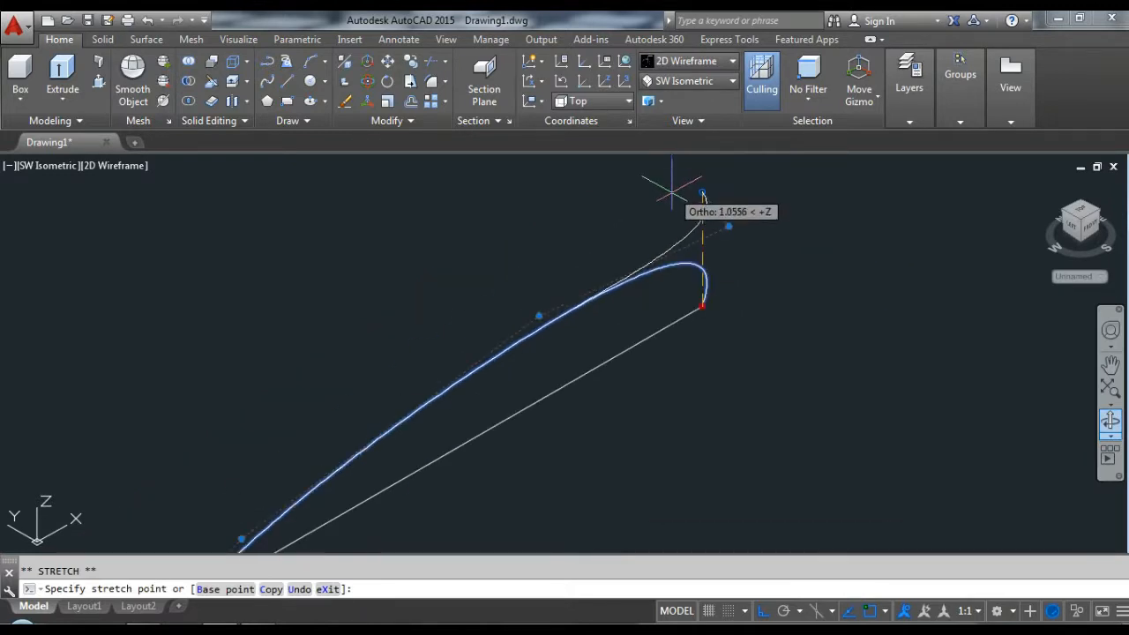
type("1")
key("Return")
key("Escape")
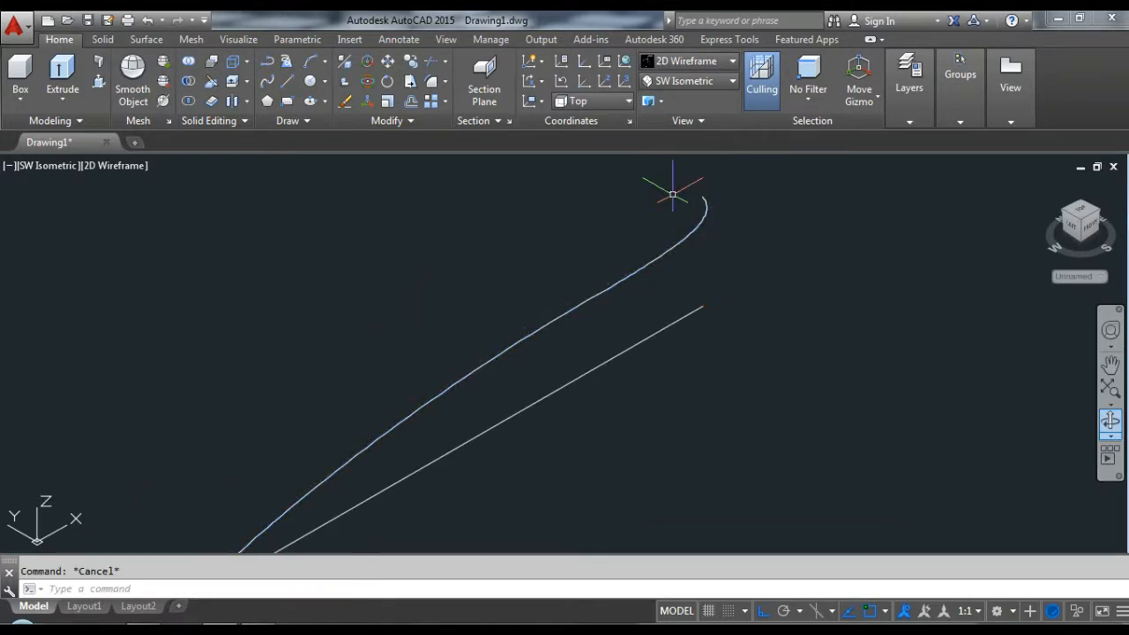
scroll(673, 231, "down", 2)
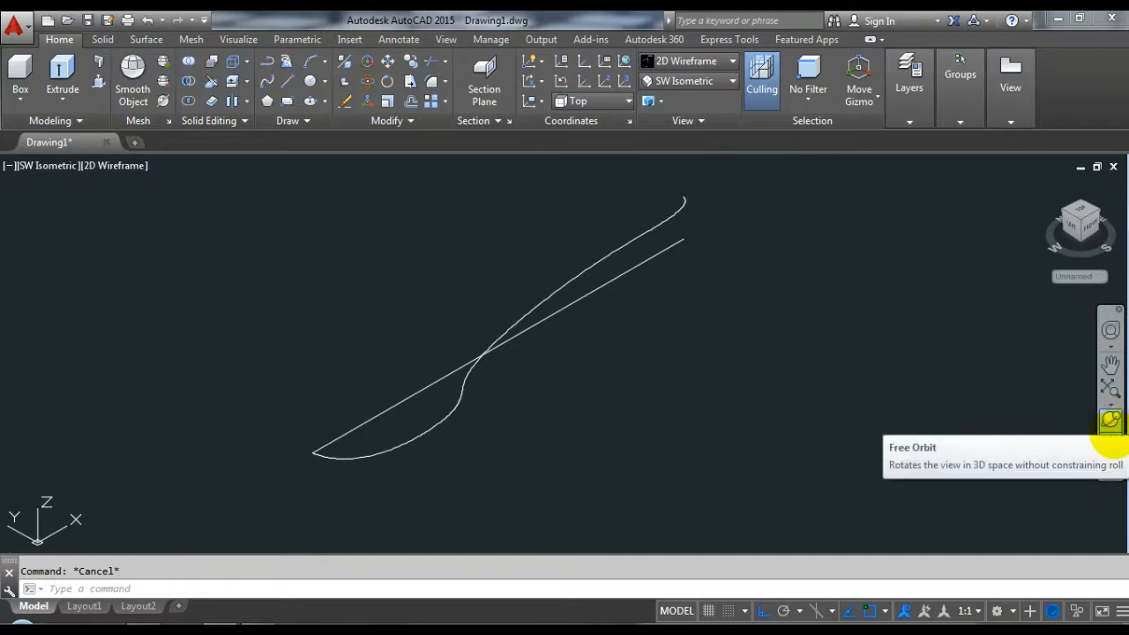
left_click(1110, 421)
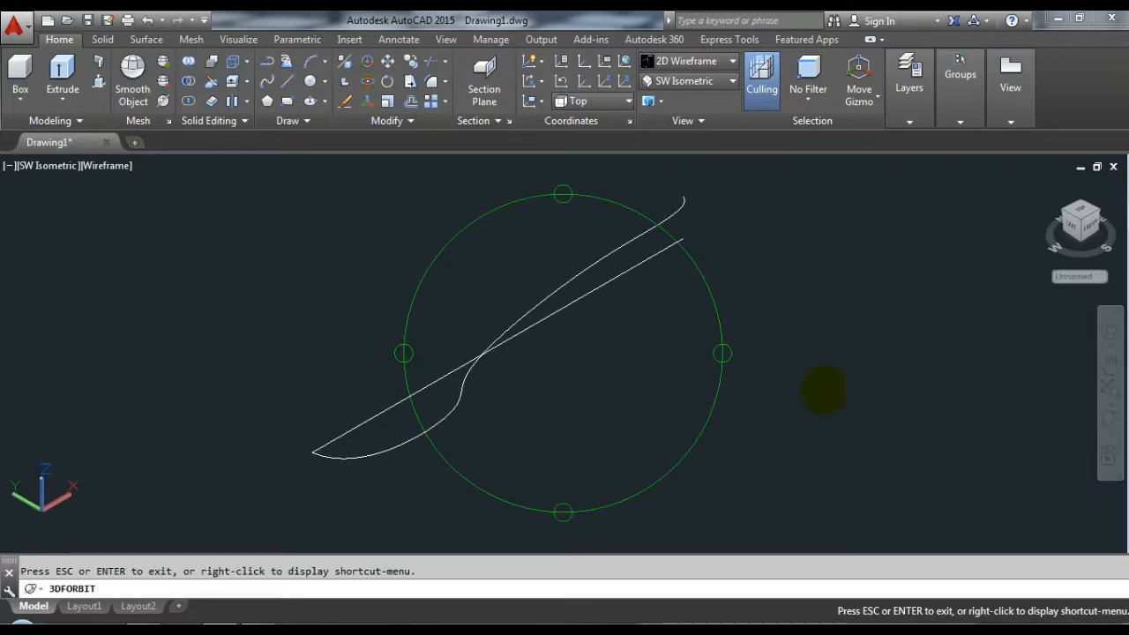
left_click_drag(479, 371, 475, 331)
key("Escape")
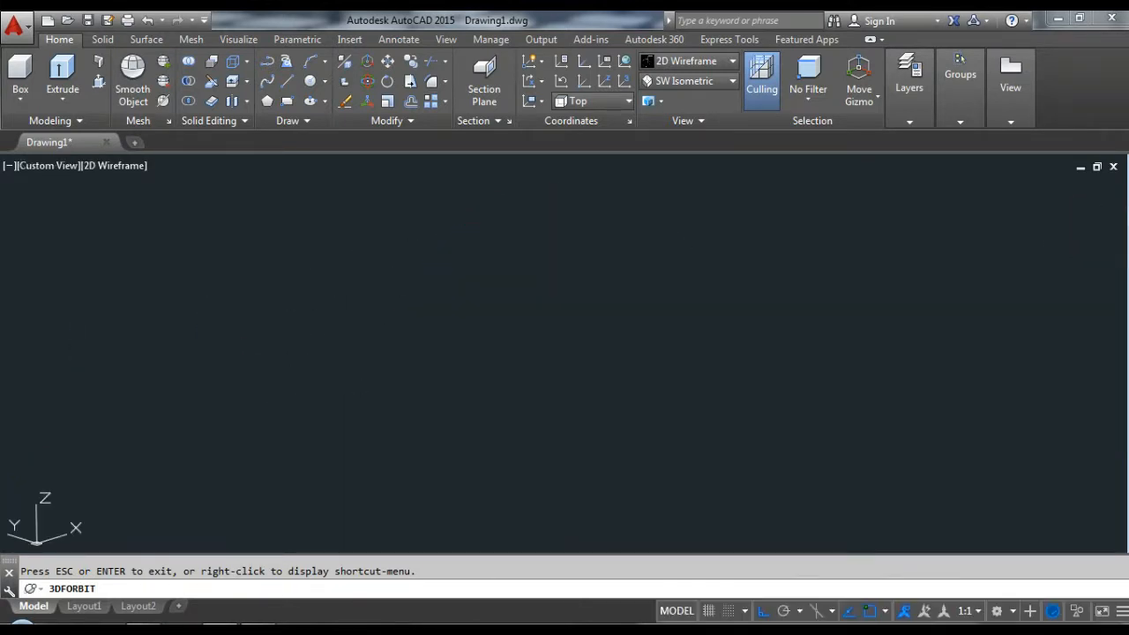
- In the Top view, mirror the half-spoon spline across the centre line, keeping the source object
left_click(682, 81)
left_click(677, 97)
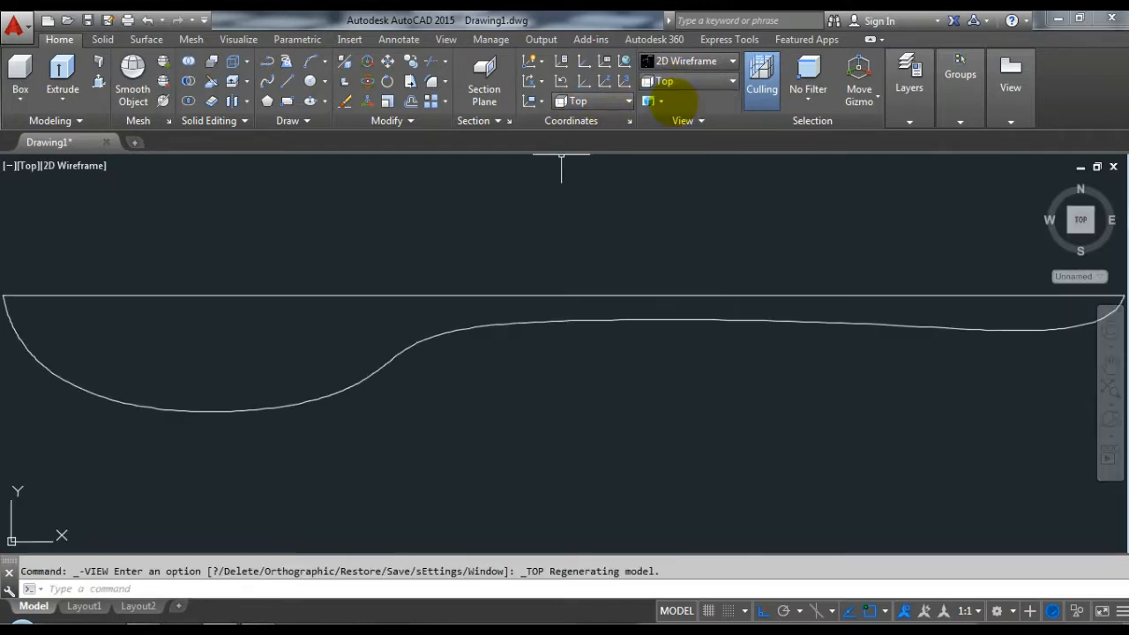
scroll(525, 282, "down", 1)
left_click(516, 310)
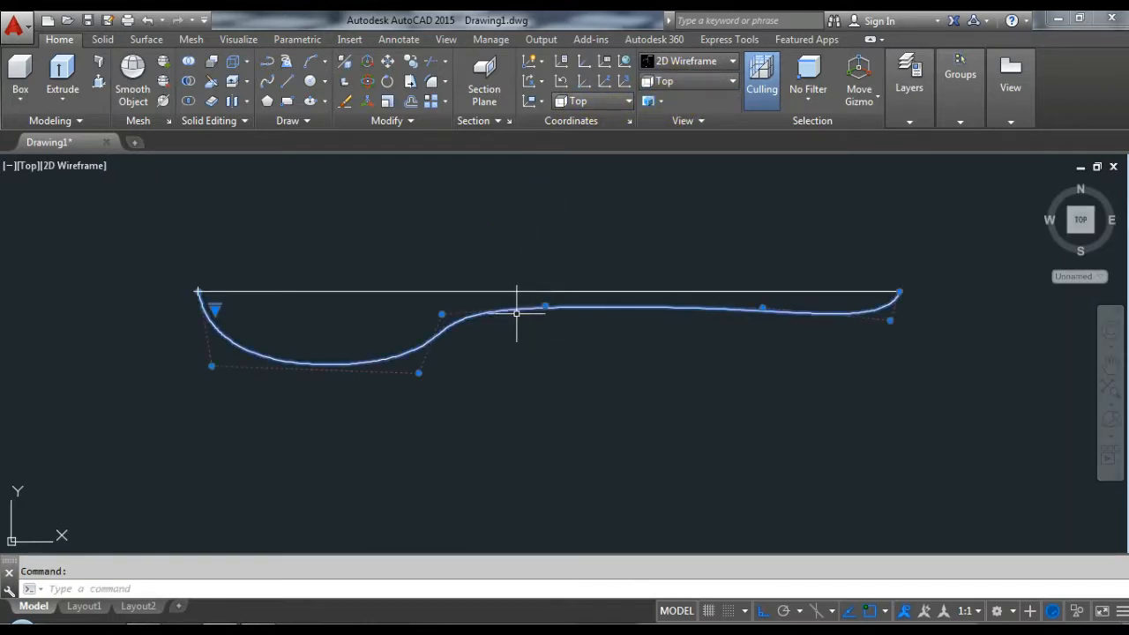
type("mi")
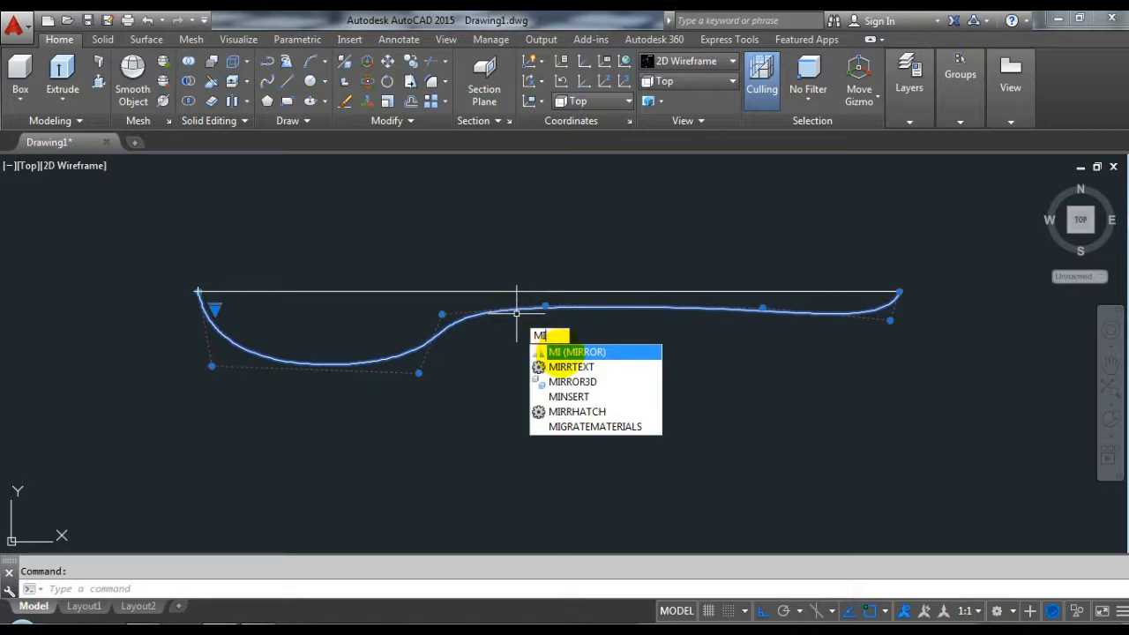
key("Return")
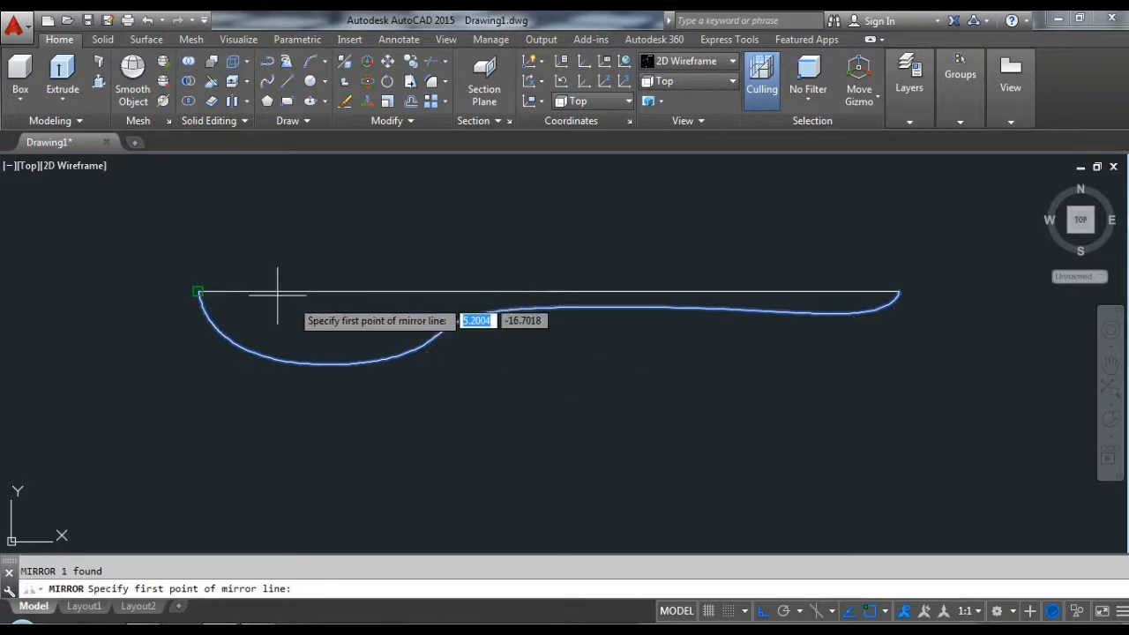
left_click(197, 291)
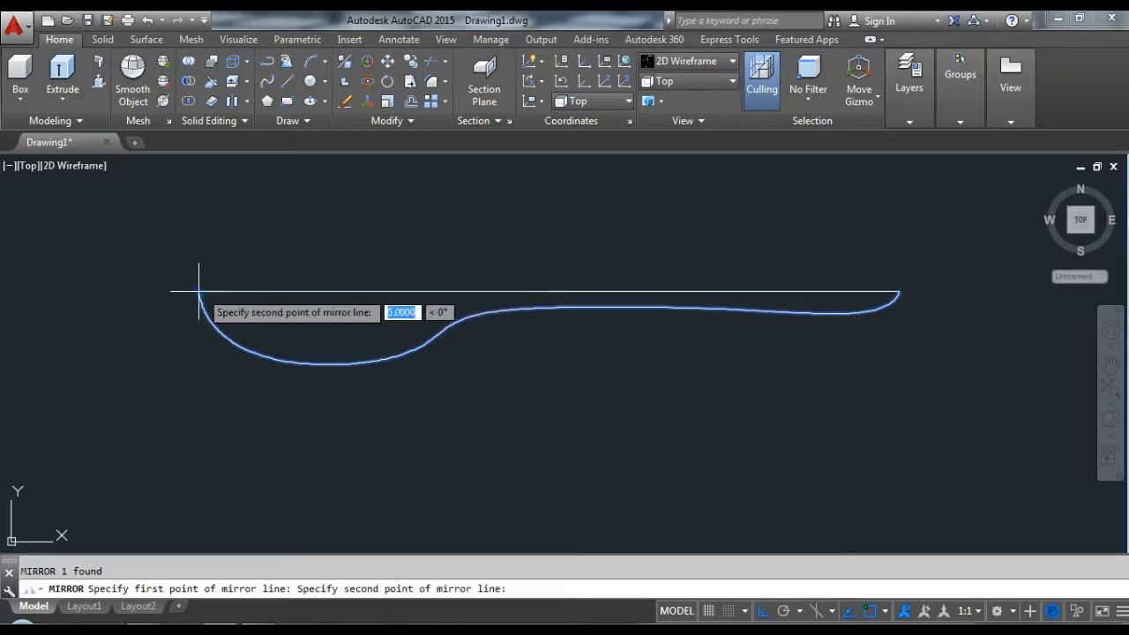
left_click(1013, 302)
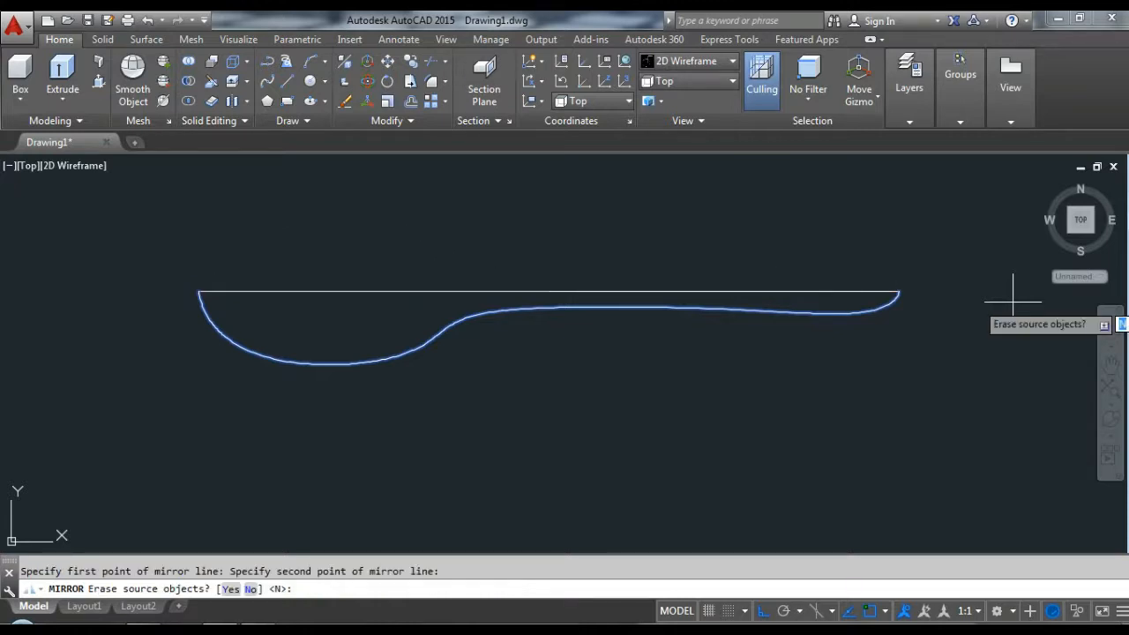
key("Return")
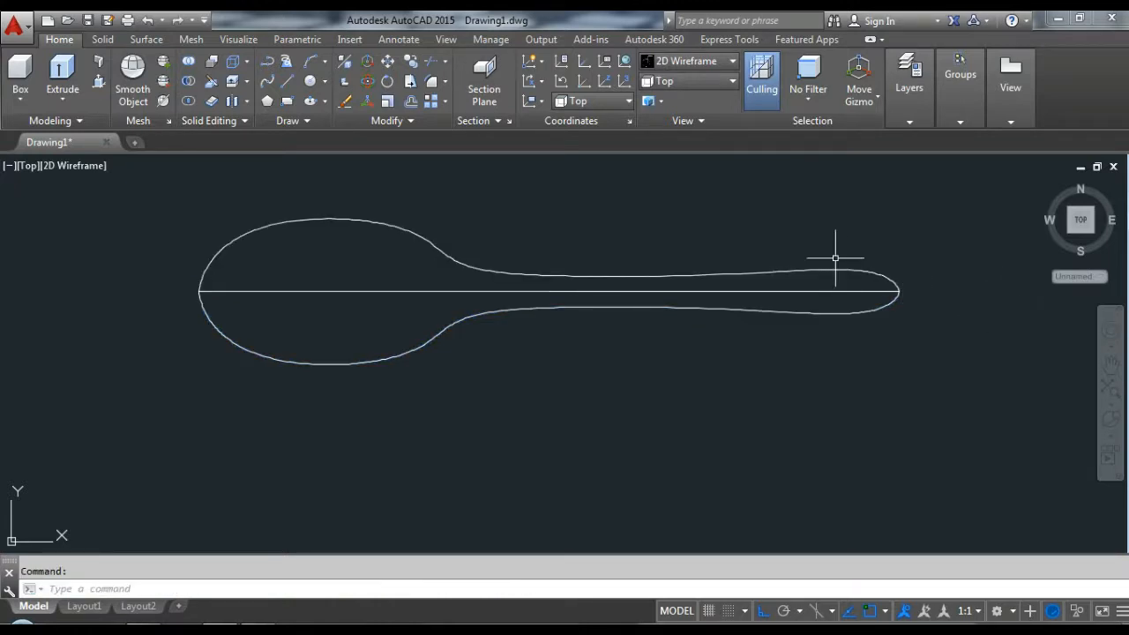
- Examine the mirrored spoon outline in the SW Isometric view and from a lower angle with Free Orbit
scroll(644, 180, "down", 2)
scroll(612, 174, "up", 2)
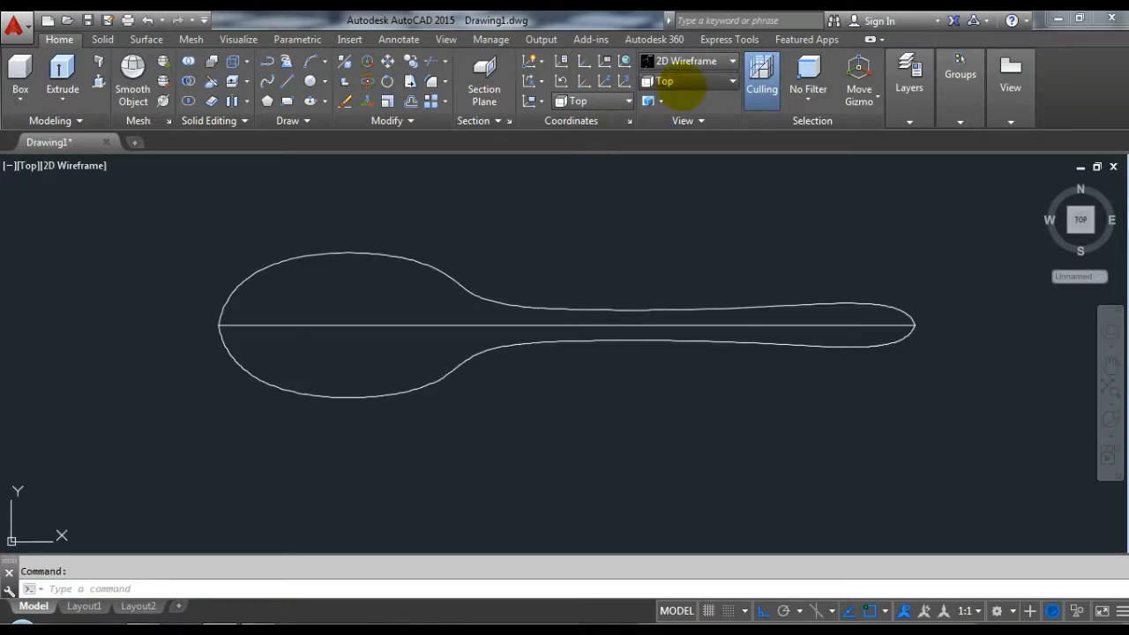
left_click(685, 82)
left_click(684, 200)
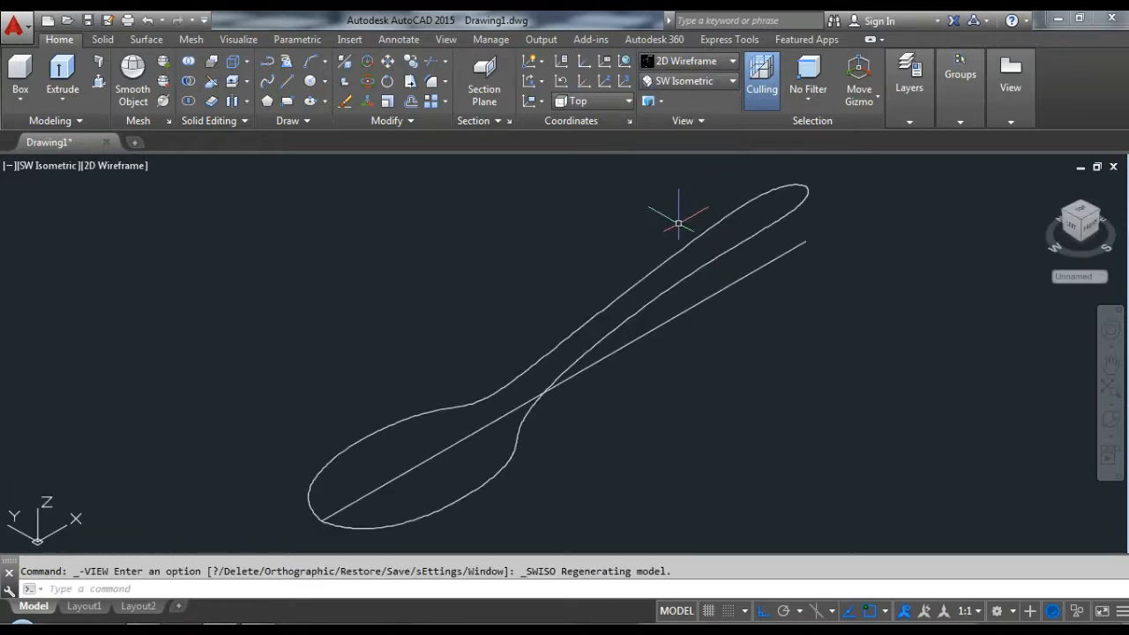
scroll(670, 224, "down", 1)
scroll(696, 255, "up", 1)
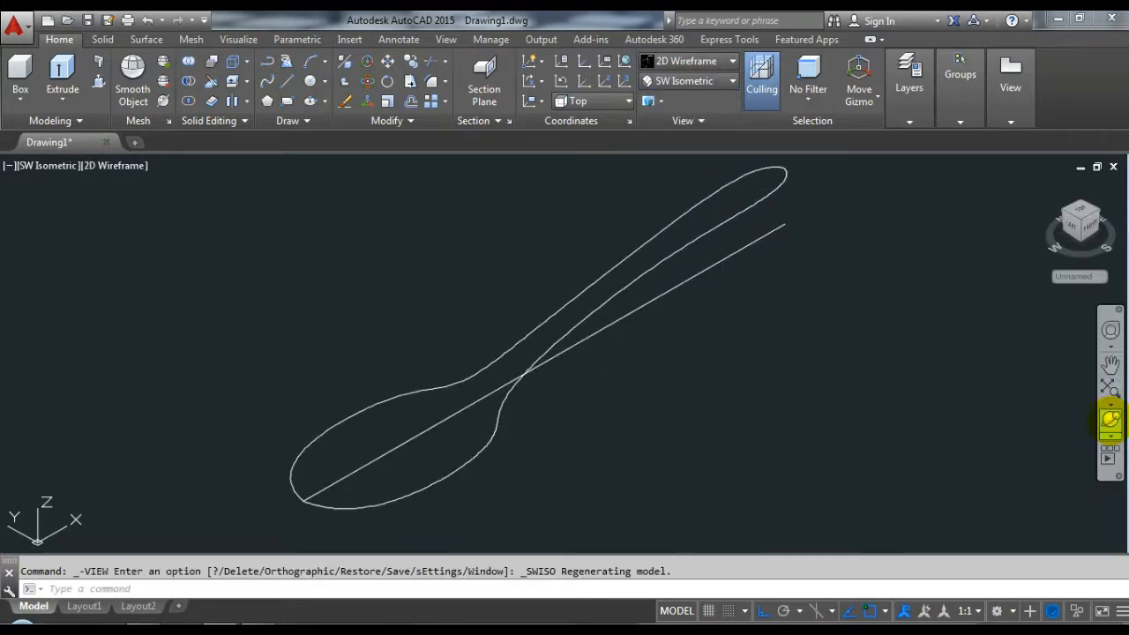
left_click(1110, 420)
left_click_drag(587, 379, 524, 327)
key("Escape")
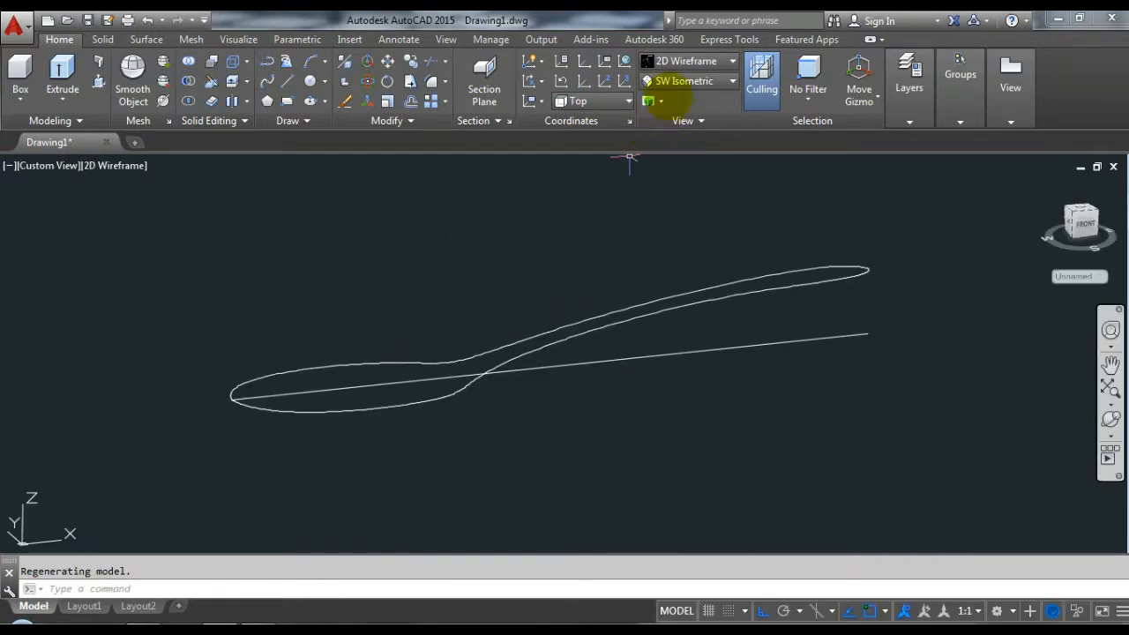
- Restore the SW Isometric view and set the UCS to Left for drawing cross-sections on the bowl
left_click(685, 82)
left_click(685, 199)
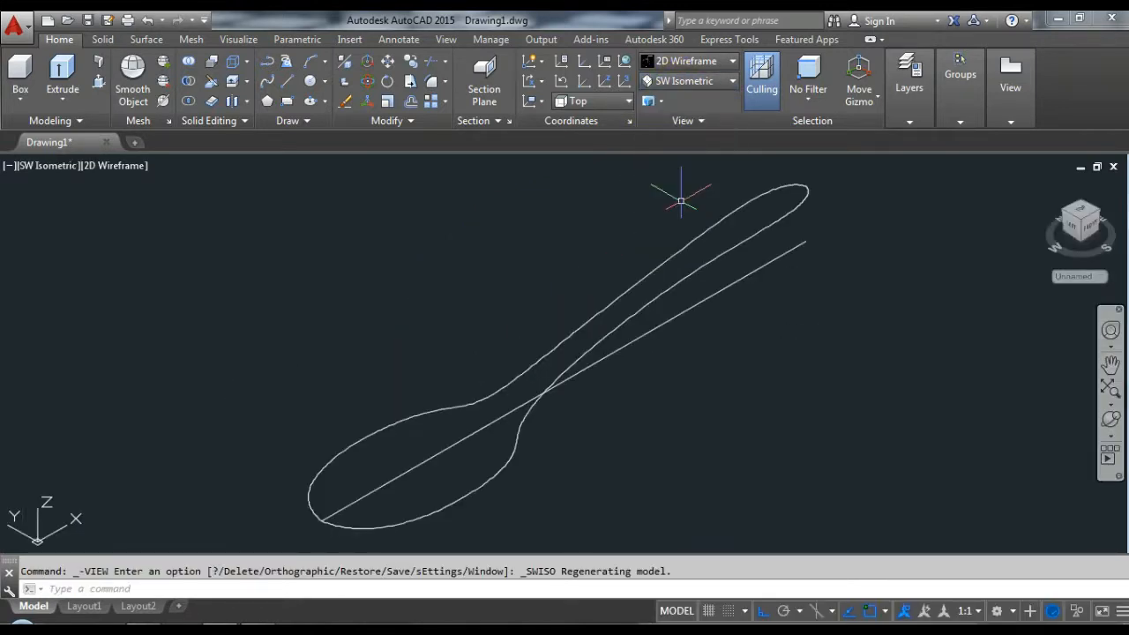
scroll(516, 371, "up", 4)
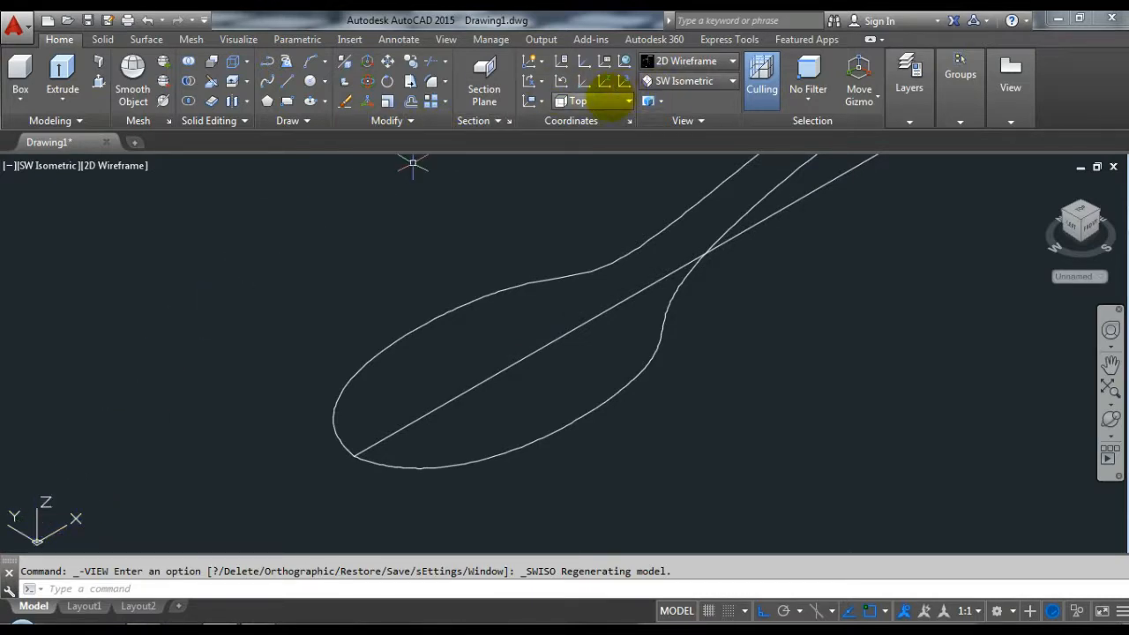
left_click(609, 100)
left_click(572, 179)
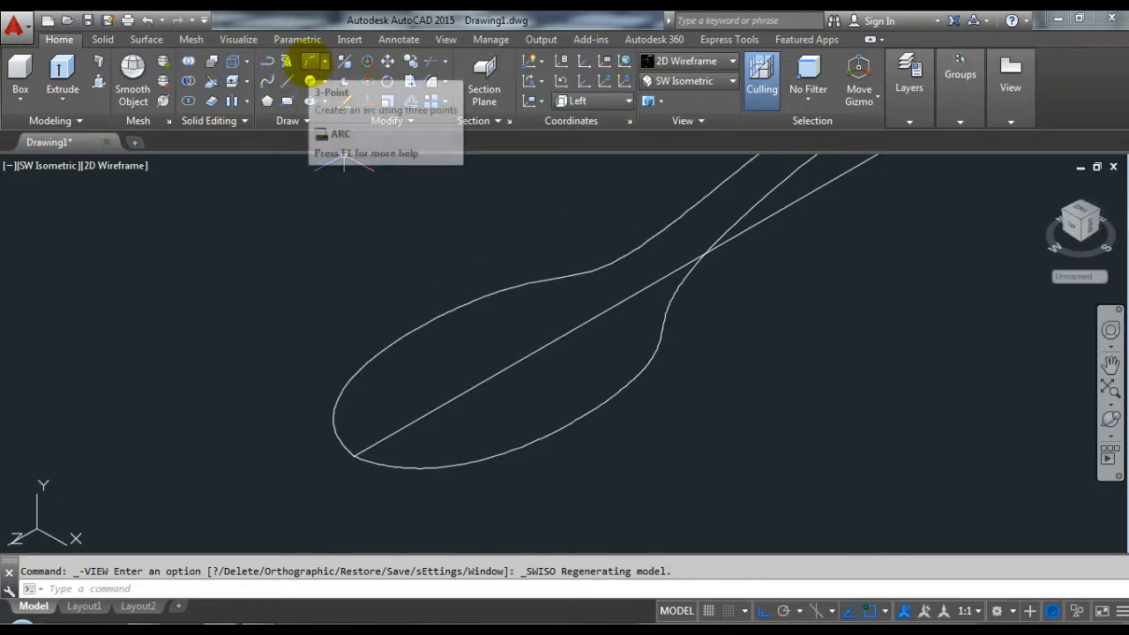
- Turn Ortho off and try a three-point arc across the bowl from the far rim's knot through the centre line
left_click(309, 61)
scroll(450, 379, "up", 2)
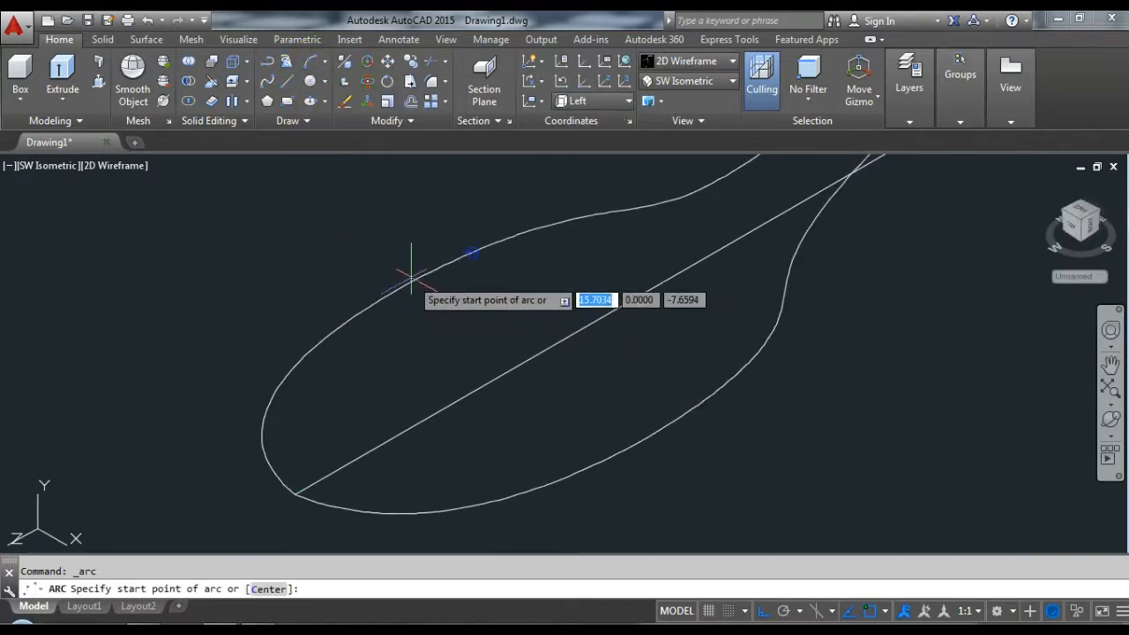
left_click(473, 253)
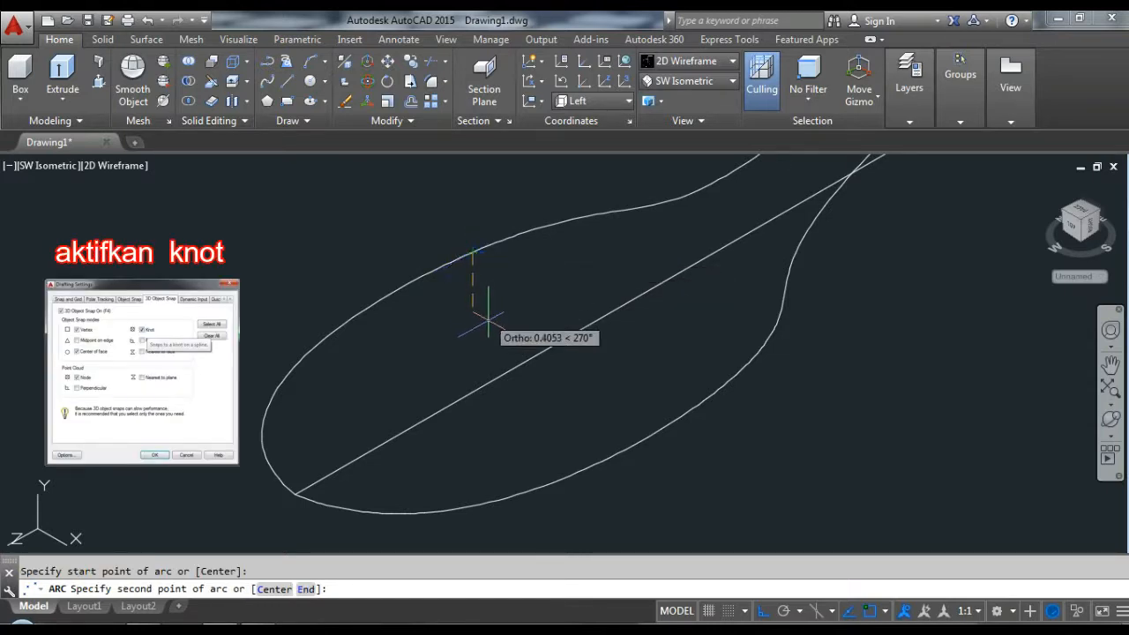
scroll(481, 304, "up", 2)
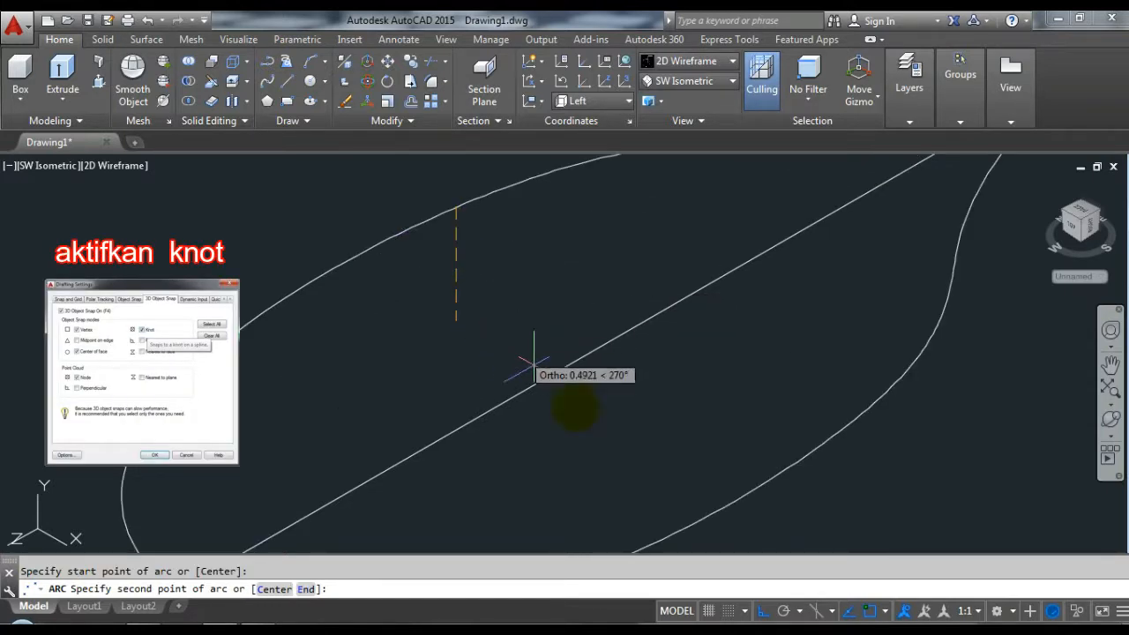
left_click(761, 609)
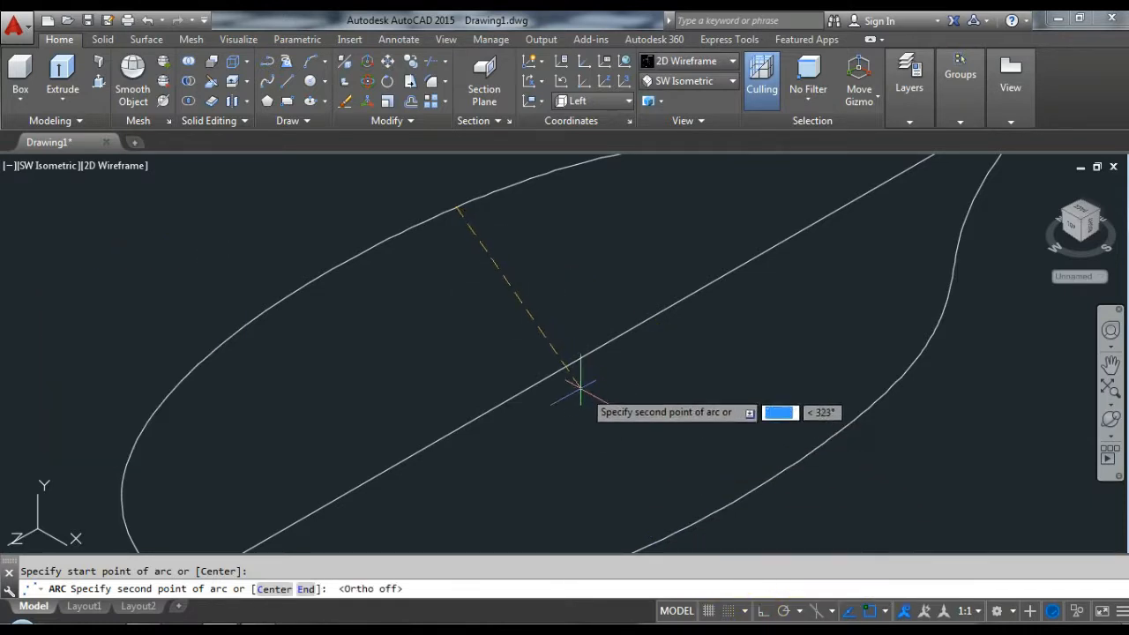
left_click(648, 318)
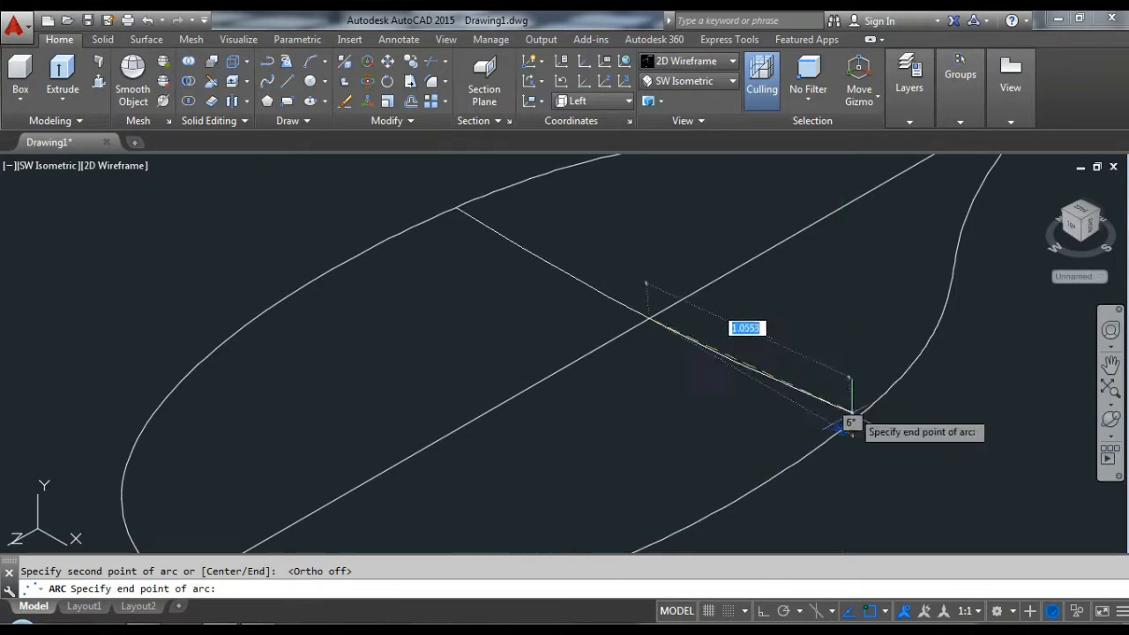
key("Escape")
- Draw a three-point arc across the bowl from the far rim's knot, dipping below the centre line, to the near rim's knot
key("Return")
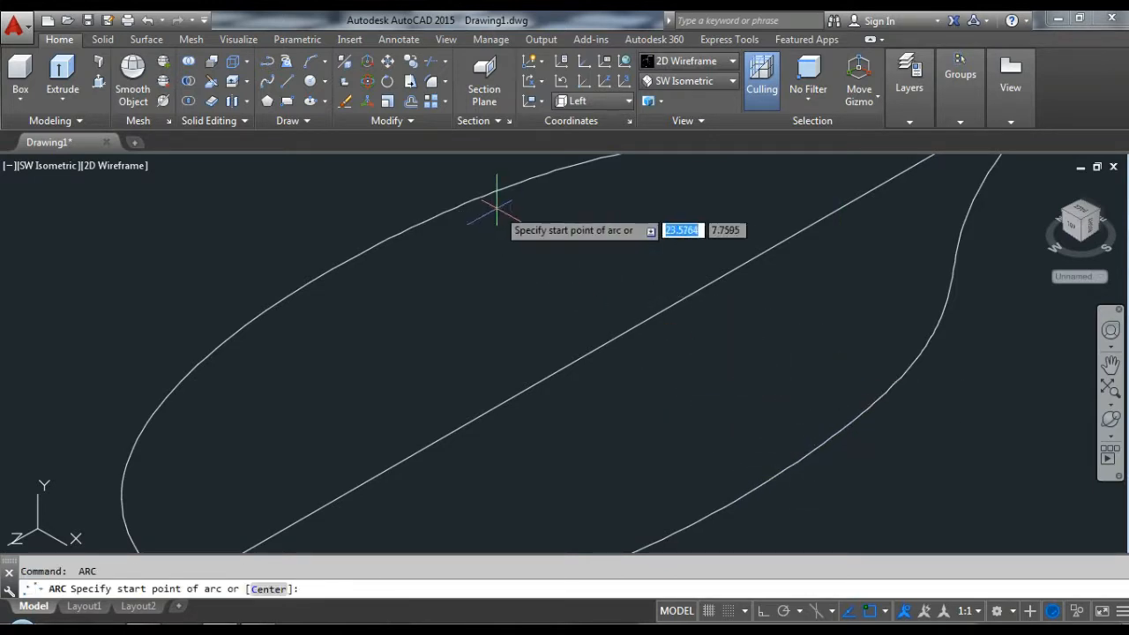
left_click(456, 207)
scroll(539, 318, "up", 2)
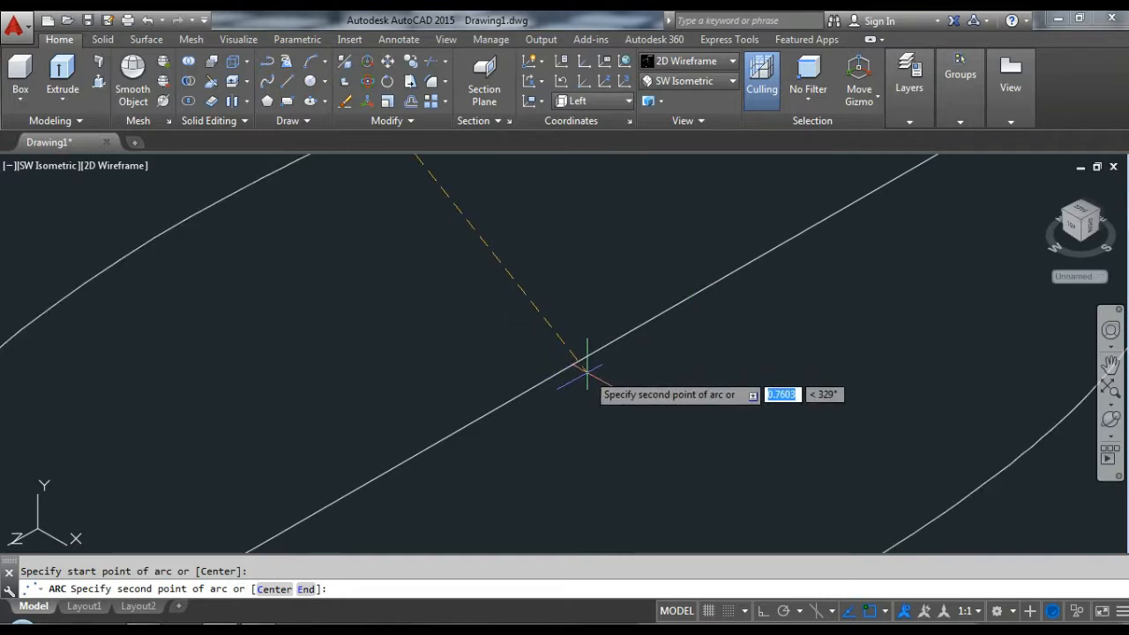
left_click(585, 362)
scroll(624, 379, "down", 2)
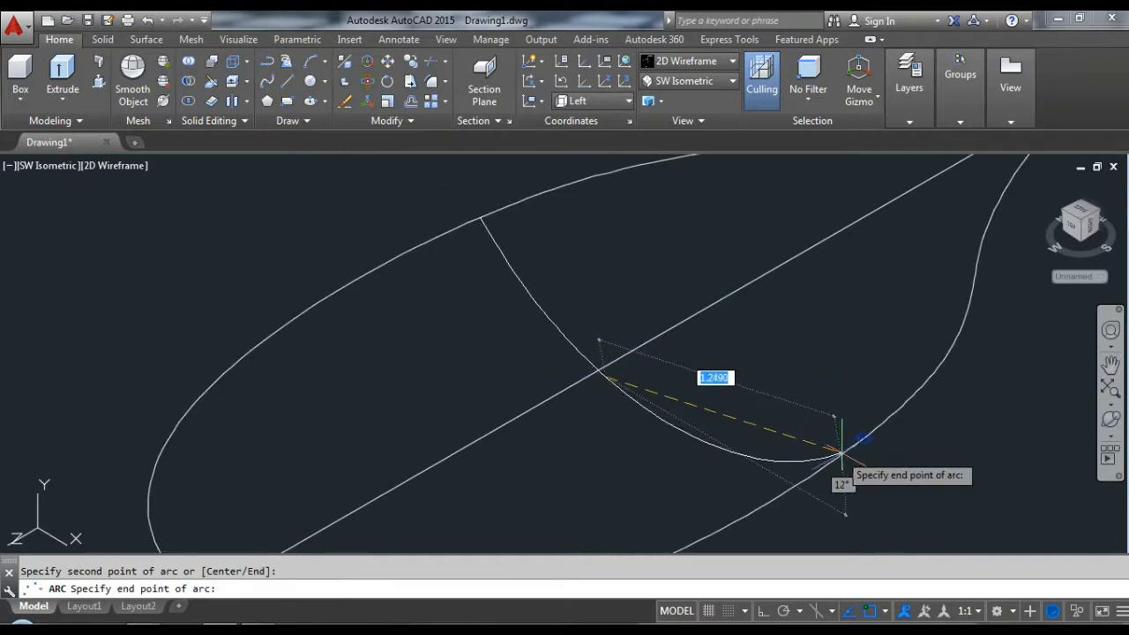
left_click(864, 438)
- Draw a three-point arc bulging upward across the spoon's neck, from the far outline spline to the near one
scroll(594, 373, "down", 4)
scroll(494, 273, "up", 5)
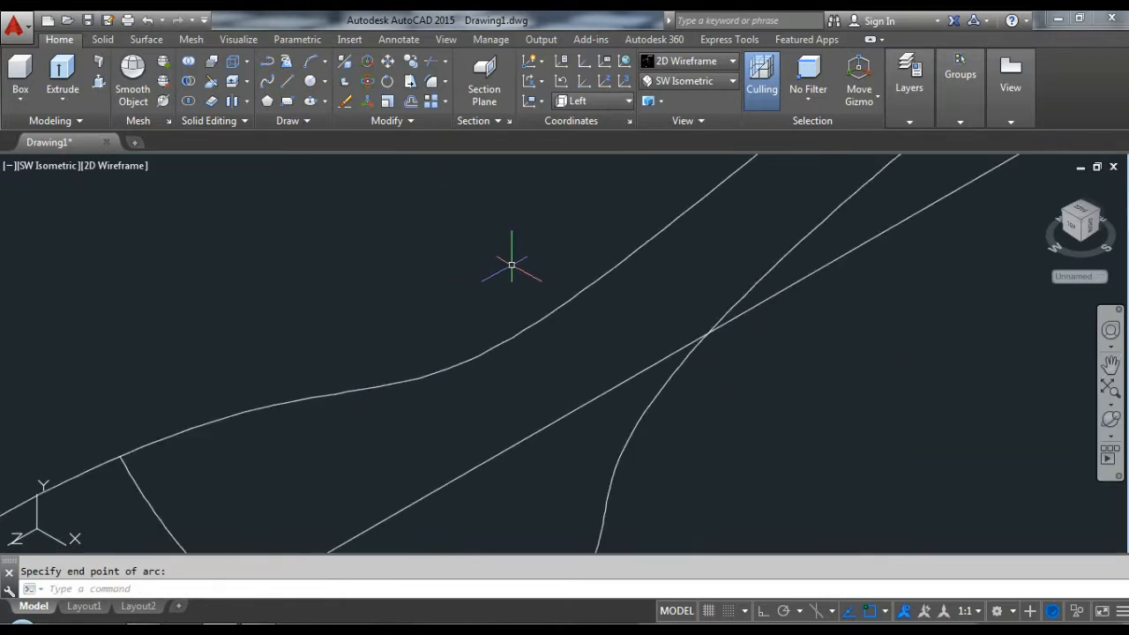
scroll(520, 353, "down", 5)
scroll(592, 291, "down", 2)
scroll(532, 320, "up", 8)
key("Return")
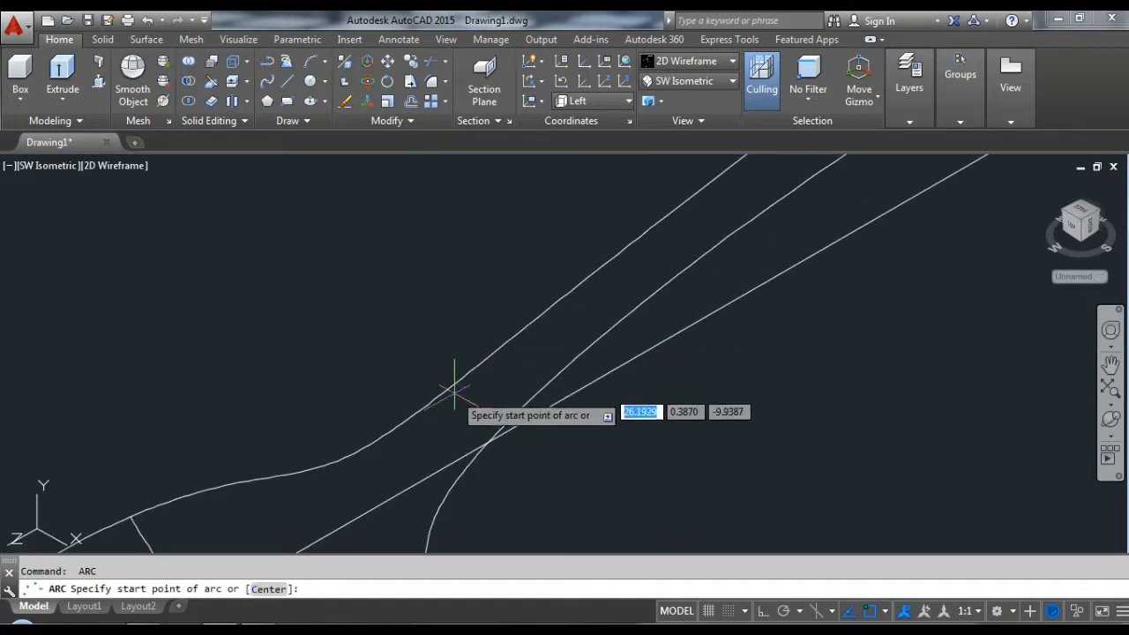
scroll(481, 319, "down", 1)
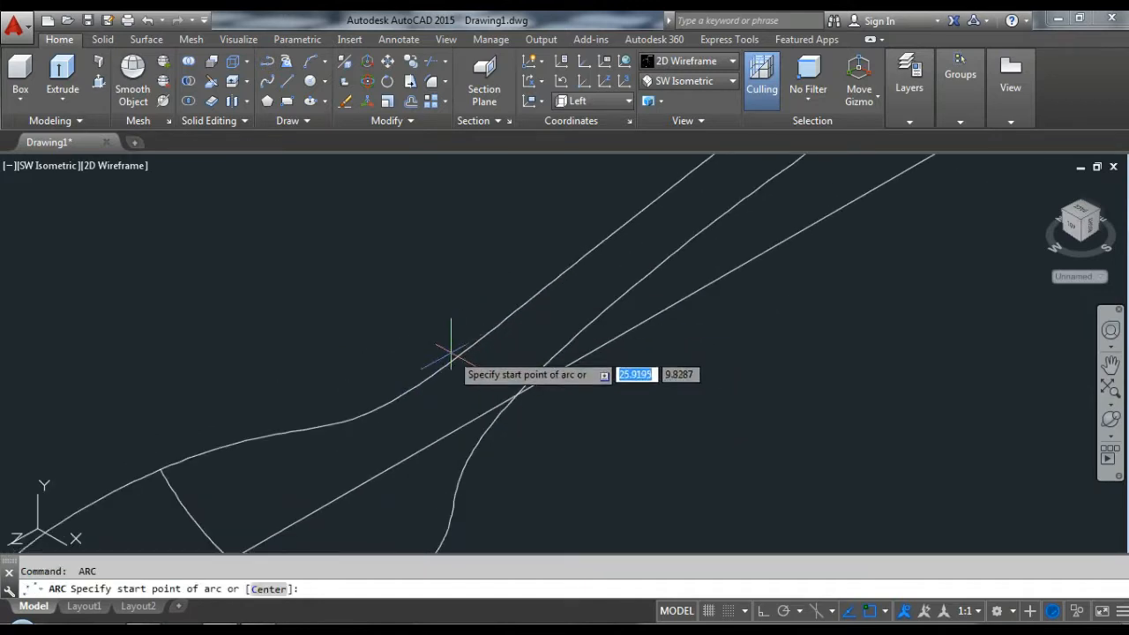
left_click(363, 411)
scroll(413, 395, "up", 1)
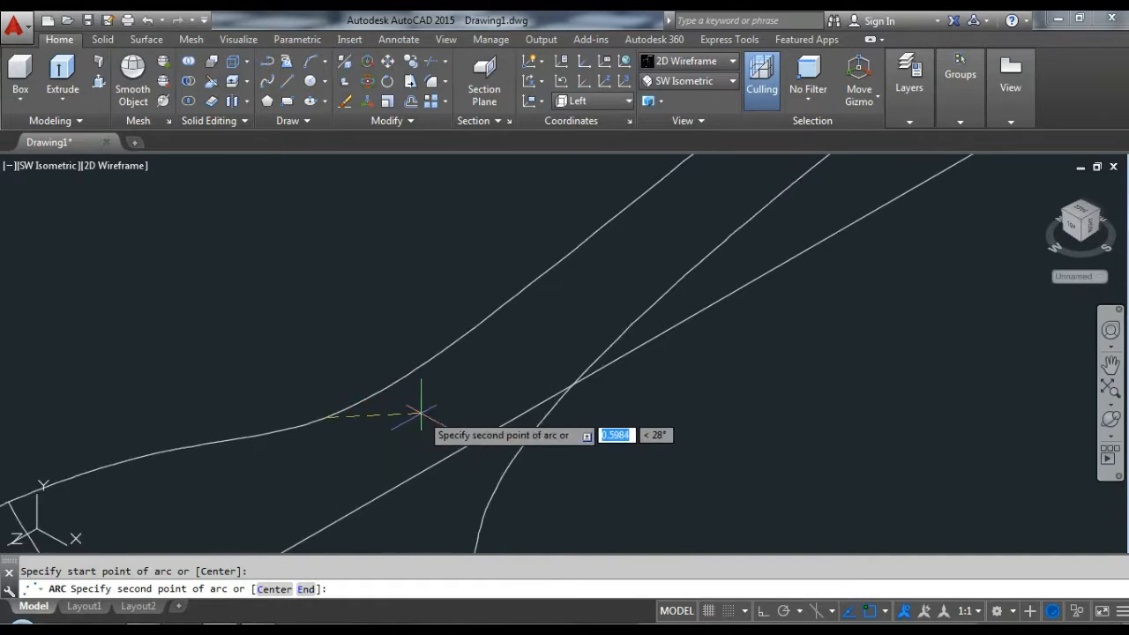
left_click(428, 418)
left_click(486, 511)
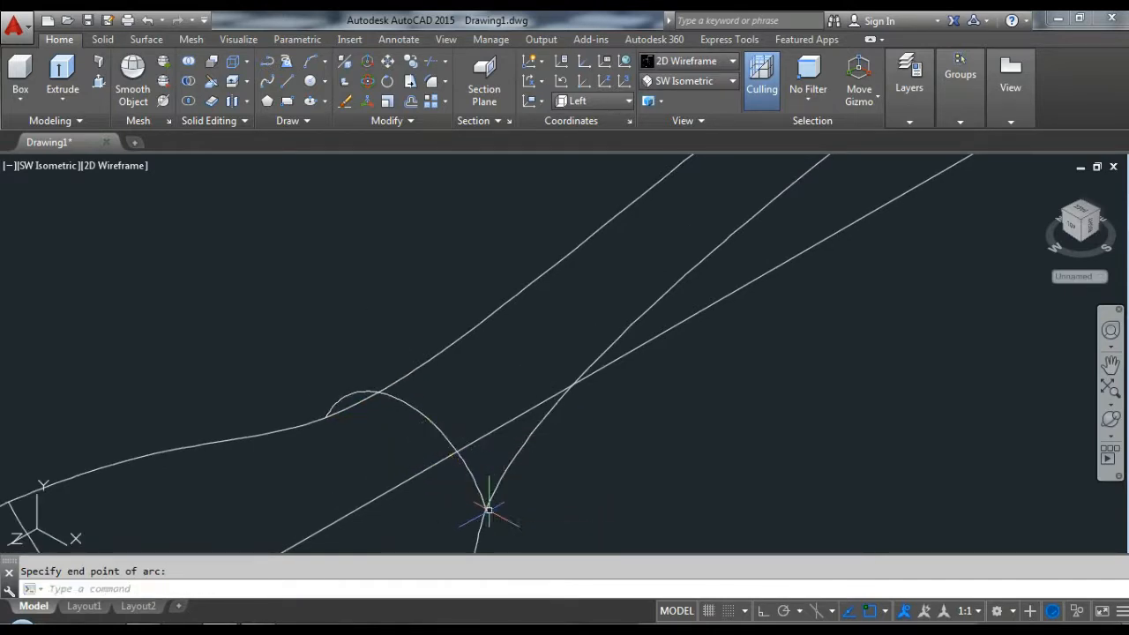
- Draw a three-point arc bulging upward across the lower part of the handle, between the far and near outline splines
scroll(611, 377, "down", 3)
scroll(638, 322, "up", 2)
key("Return")
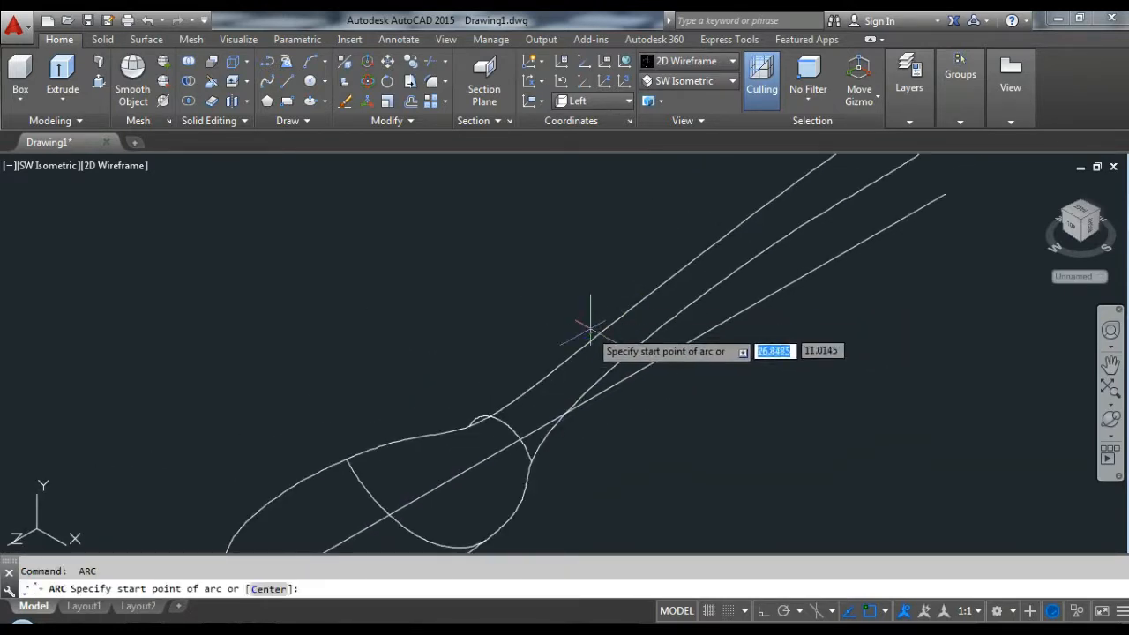
left_click(600, 333)
scroll(605, 335, "up", 1)
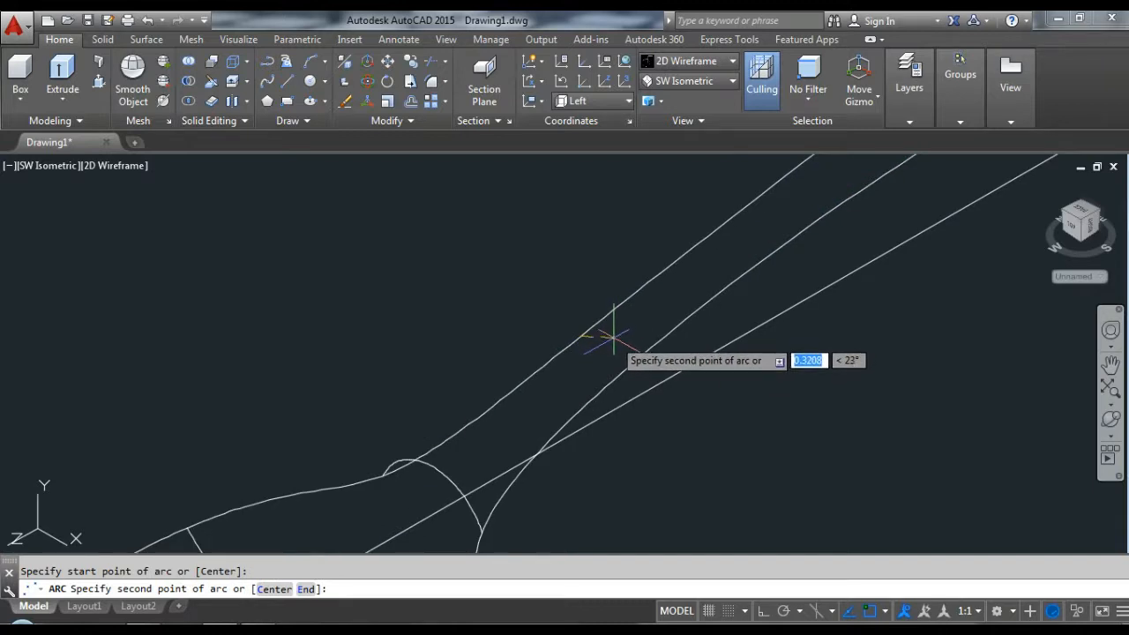
left_click(611, 323)
left_click(631, 364)
scroll(670, 371, "down", 3)
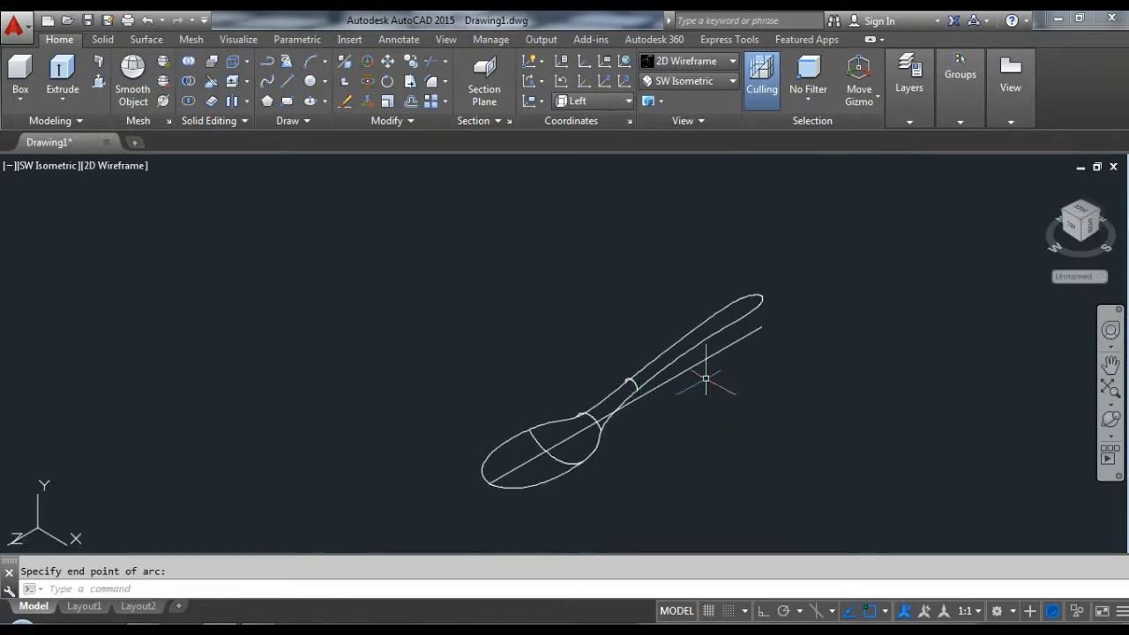
- Draw a three-point arc bulging upward across the upper part of the handle, joining both outline splines
scroll(694, 327, "up", 2)
key("space")
left_click(604, 301)
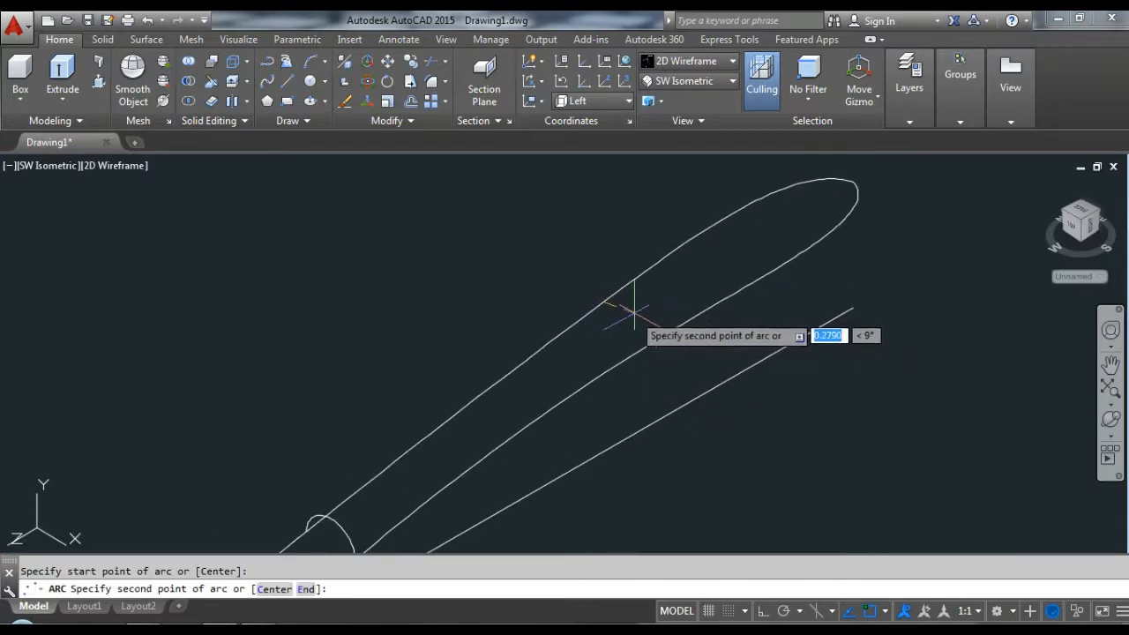
left_click(651, 322)
left_click(661, 336)
scroll(706, 299, "down", 4)
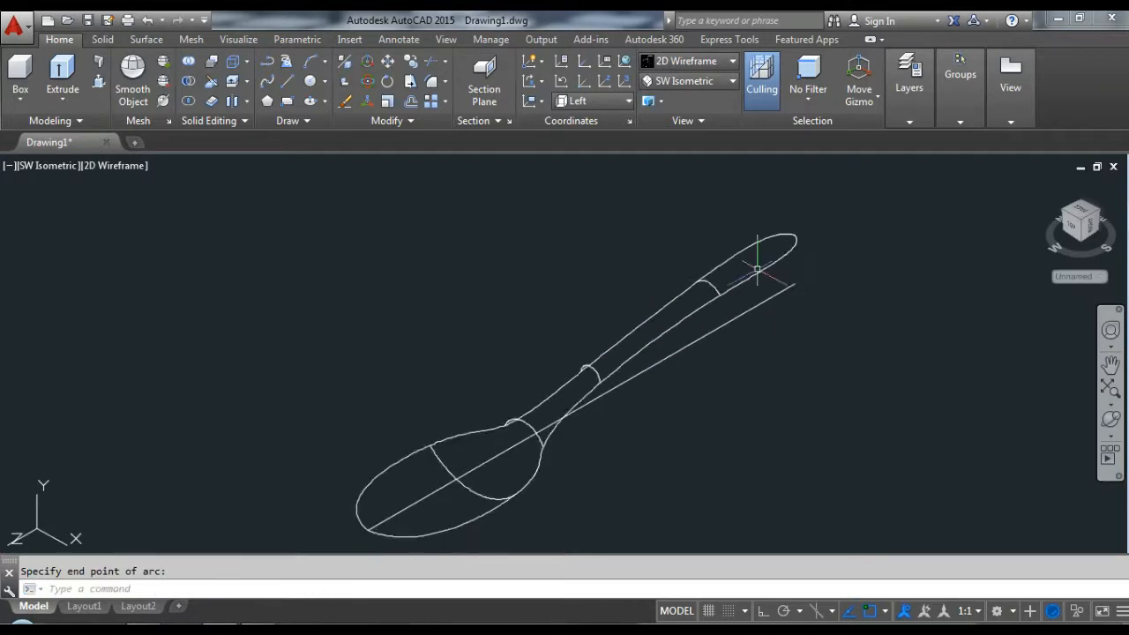
- Flatten the lower handle arc by stretching its midpoint grip downward
scroll(652, 327, "up", 5)
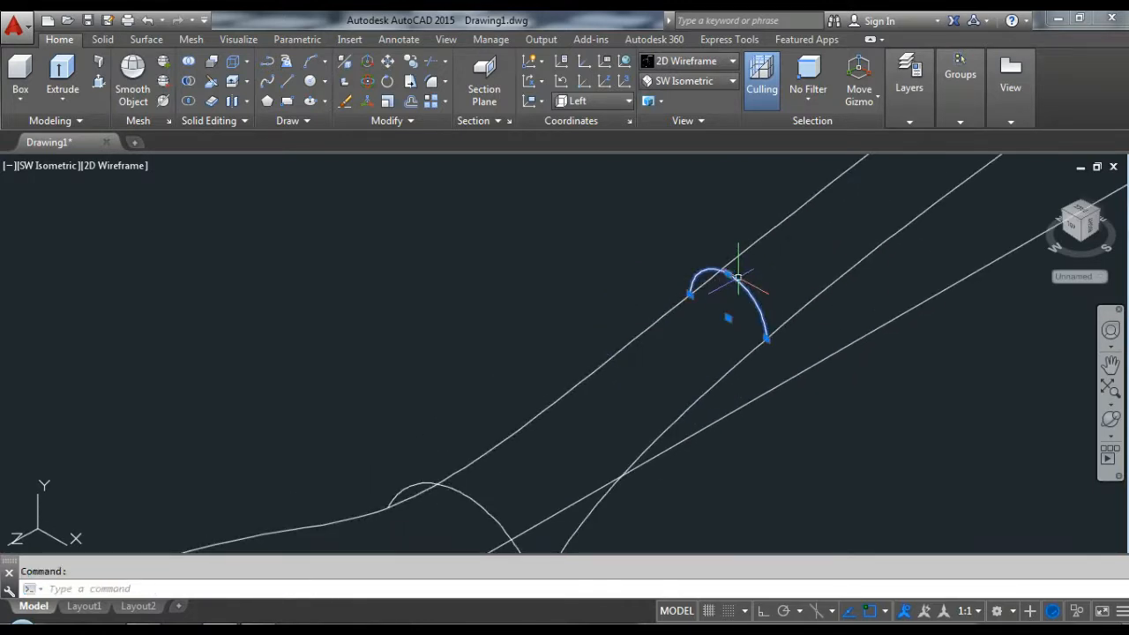
scroll(739, 278, "up", 2)
left_click(698, 262)
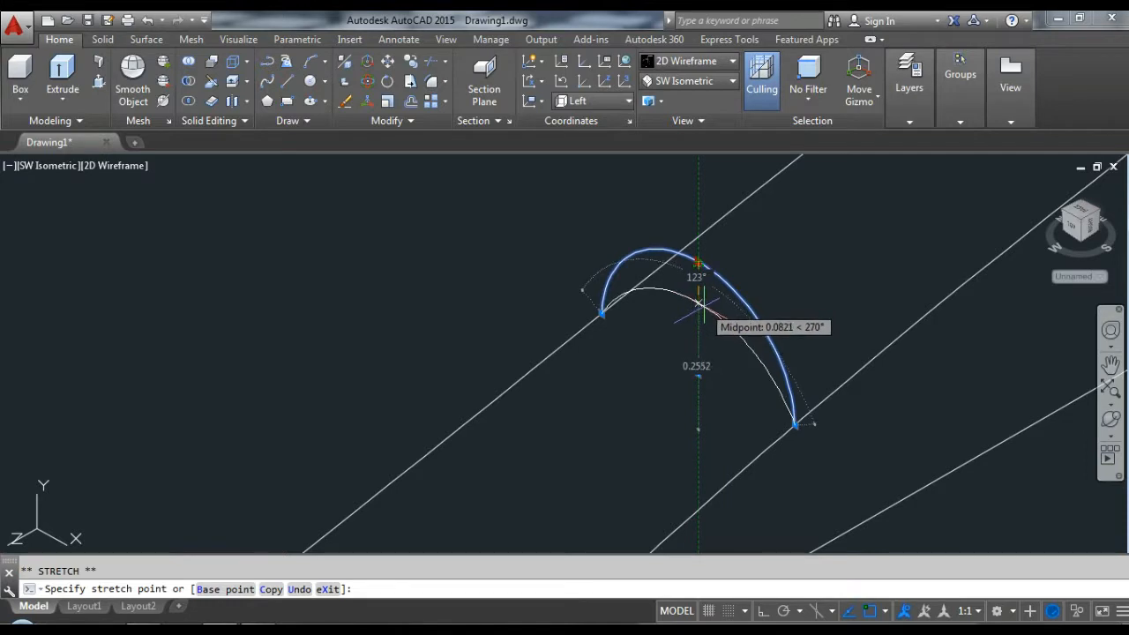
left_click(705, 314)
key("Escape")
scroll(663, 284, "down", 5)
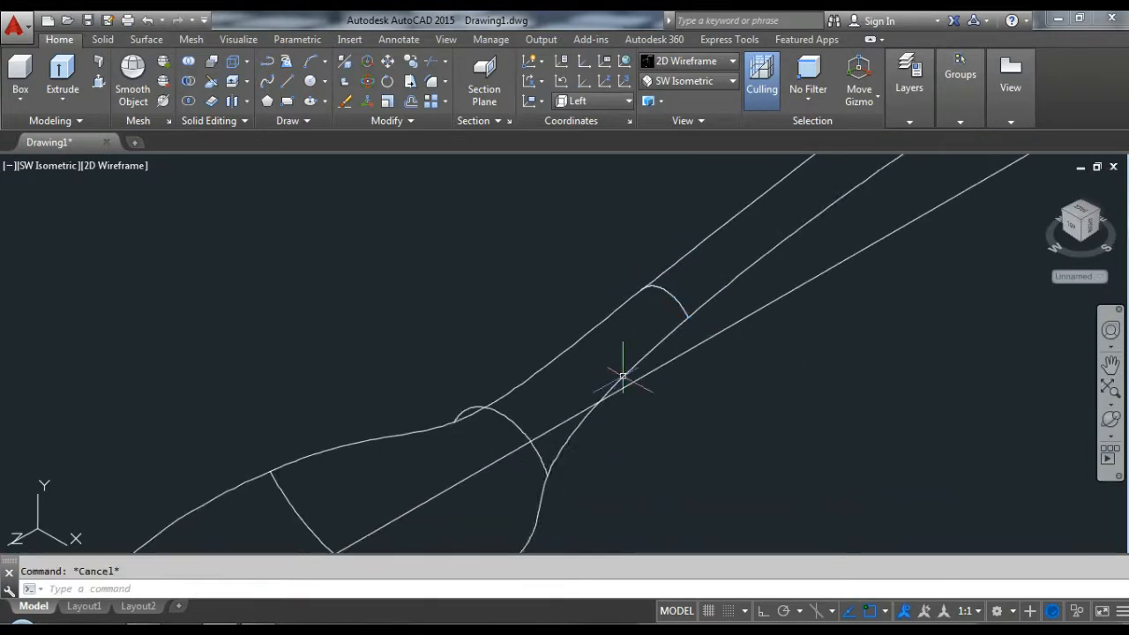
- Flatten the neck arc slightly by stretching its midpoint grip downward
scroll(499, 441, "up", 2)
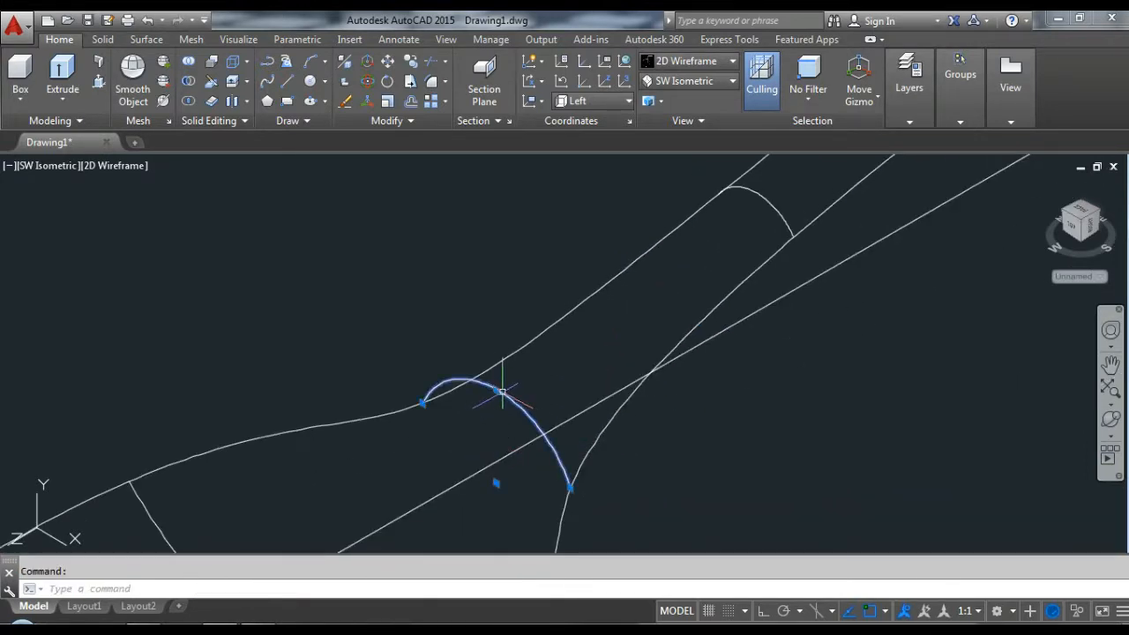
left_click(500, 390)
left_click(496, 381)
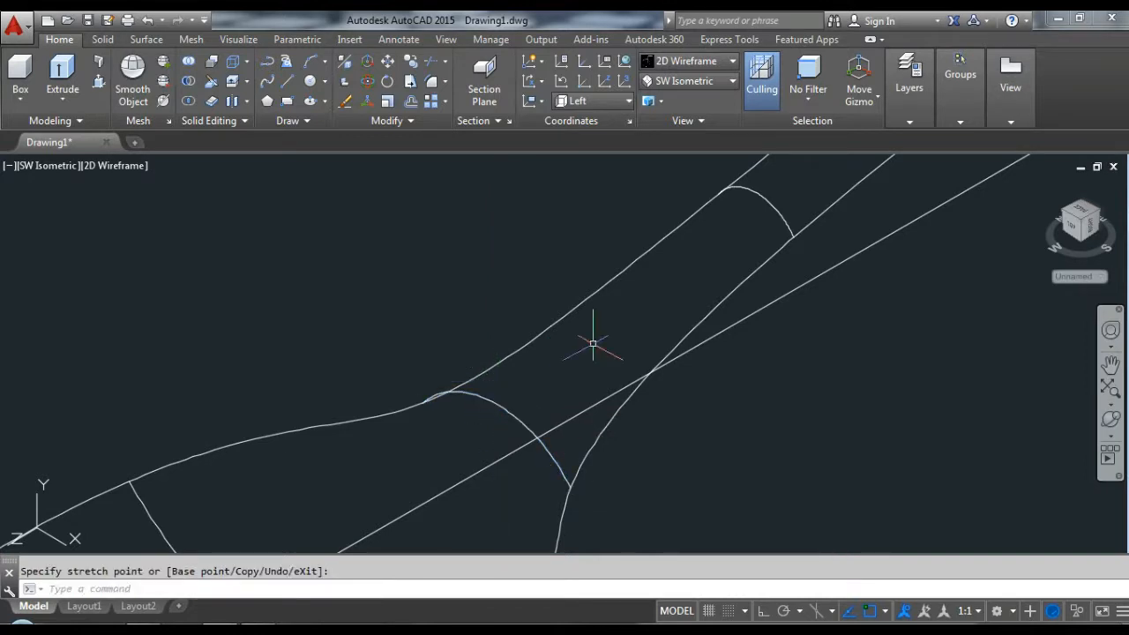
key("Escape")
- Examine the arcs across the bowl, neck and handle from another angle with Free Orbit
scroll(593, 344, "down", 4)
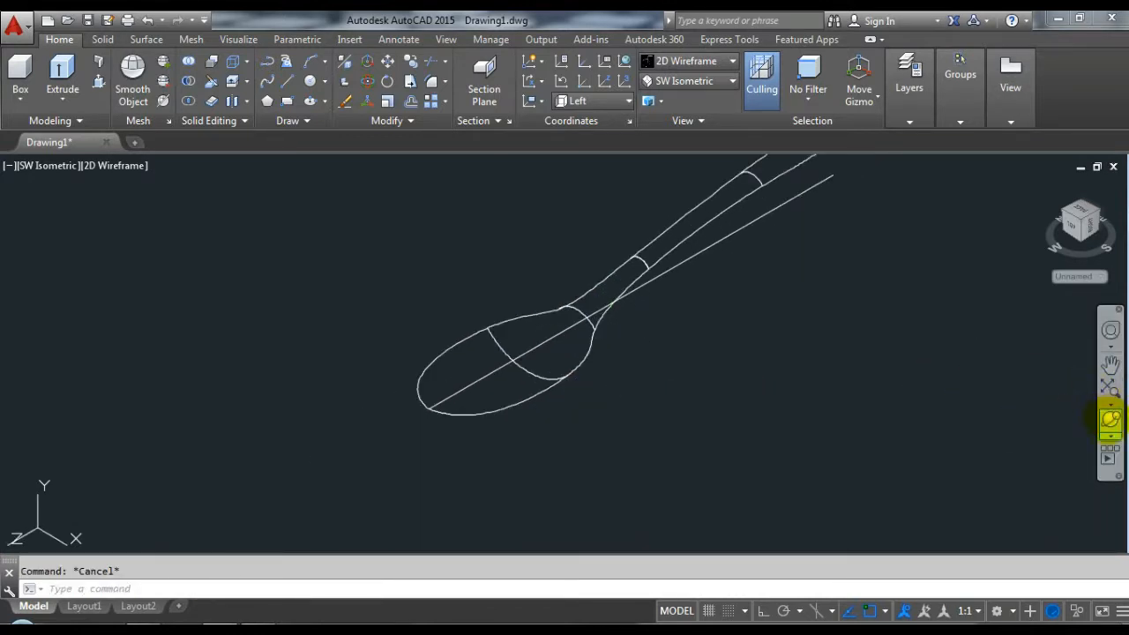
left_click(1110, 421)
left_click_drag(627, 383, 636, 255)
key("Escape")
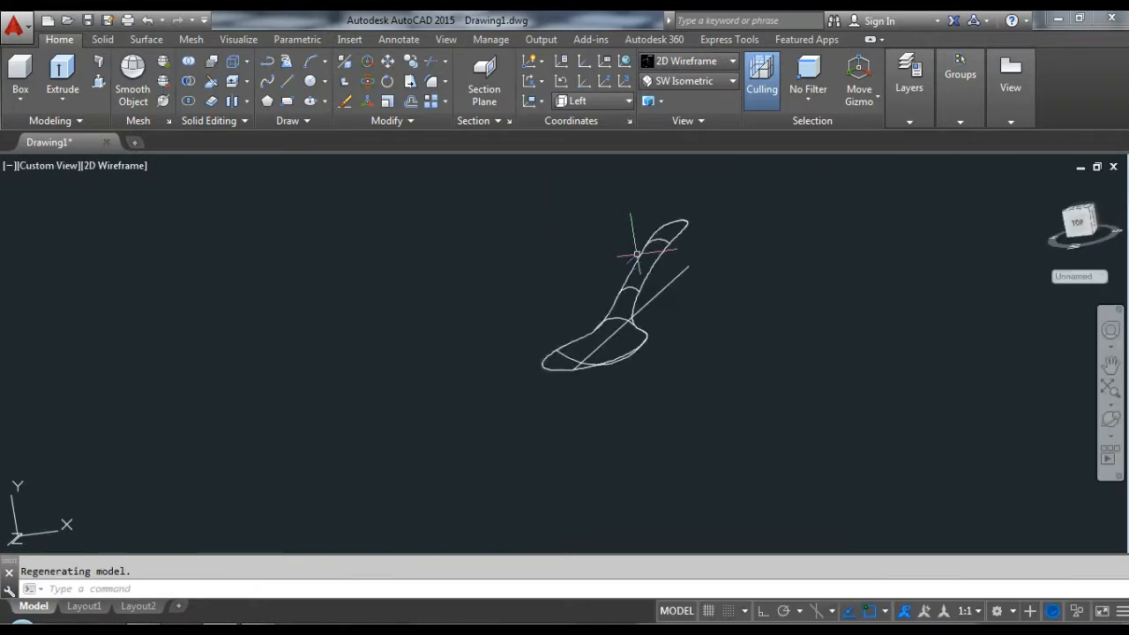
- Restore the SW Isometric view and erase the straight centre line running under the spoon
left_click(658, 81)
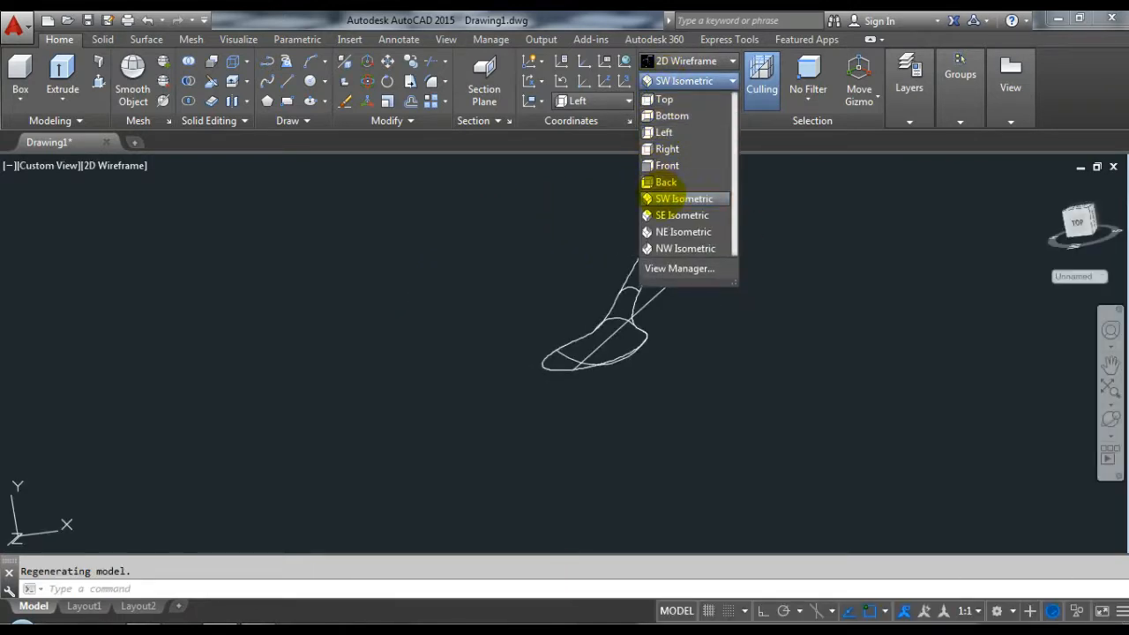
left_click(671, 199)
left_click(642, 323)
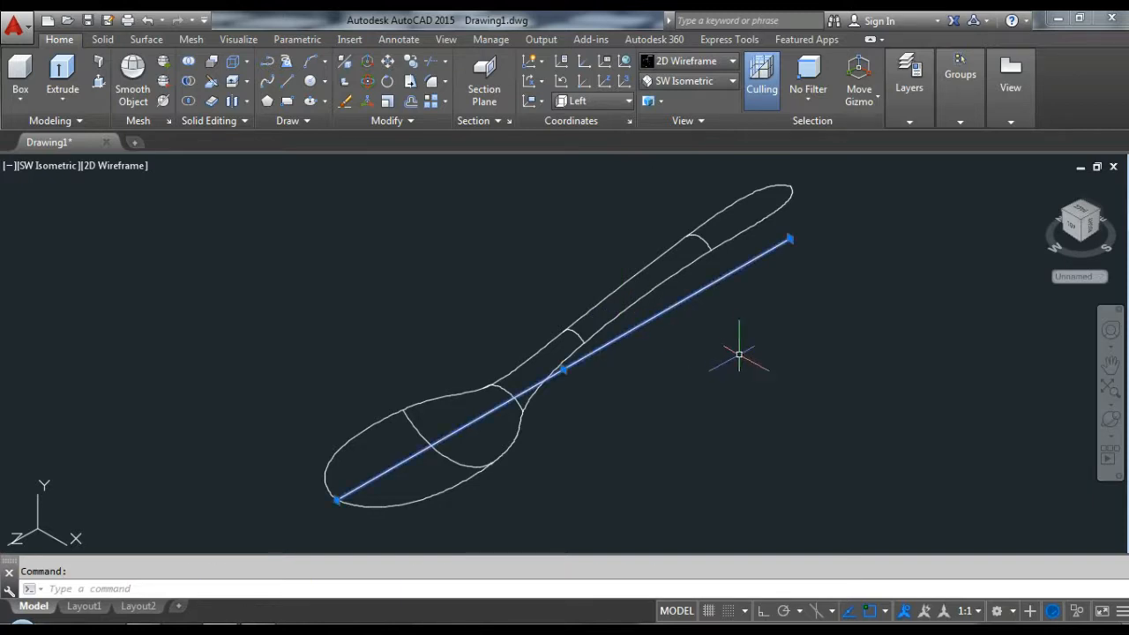
key("Delete")
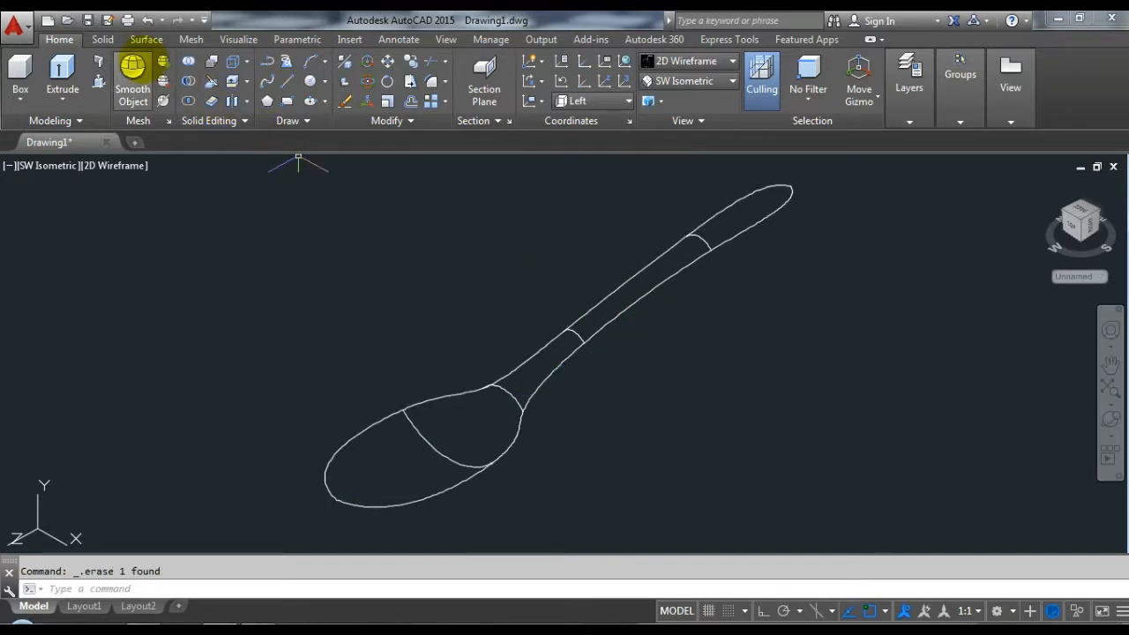
- Start a surface Loft with the far and near outline splines as its two cross sections
left_click(147, 40)
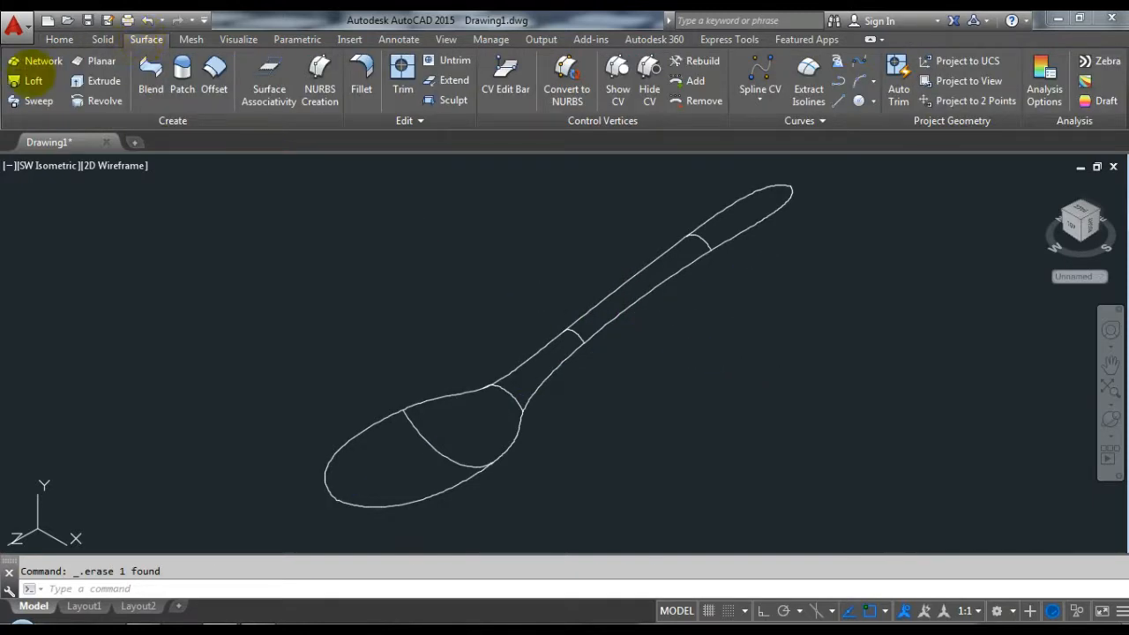
left_click(26, 80)
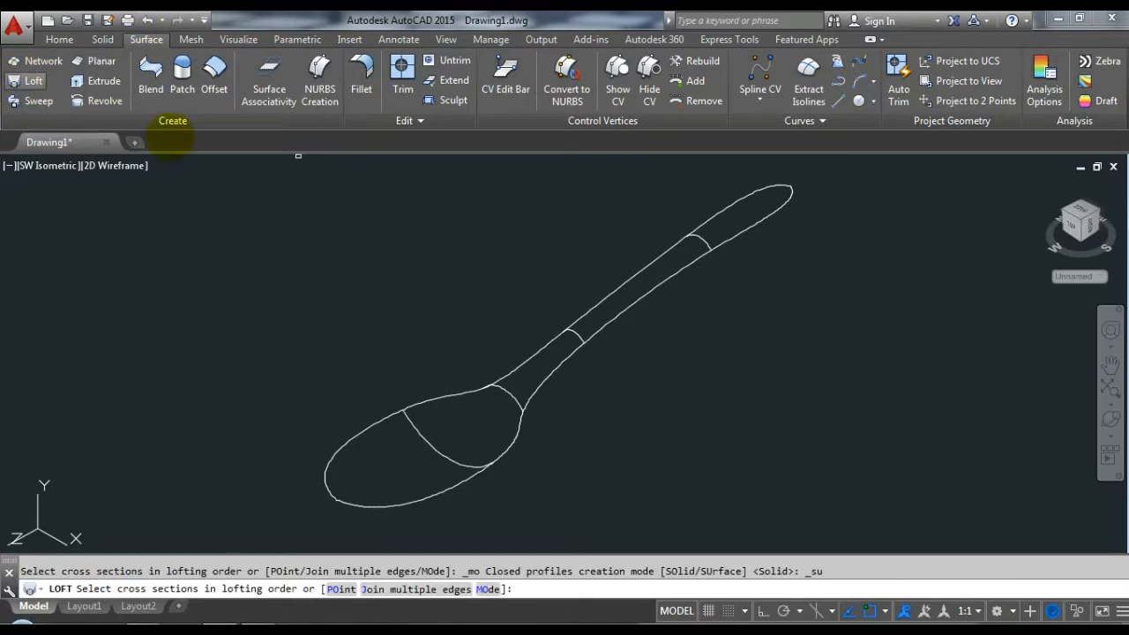
left_click(372, 424)
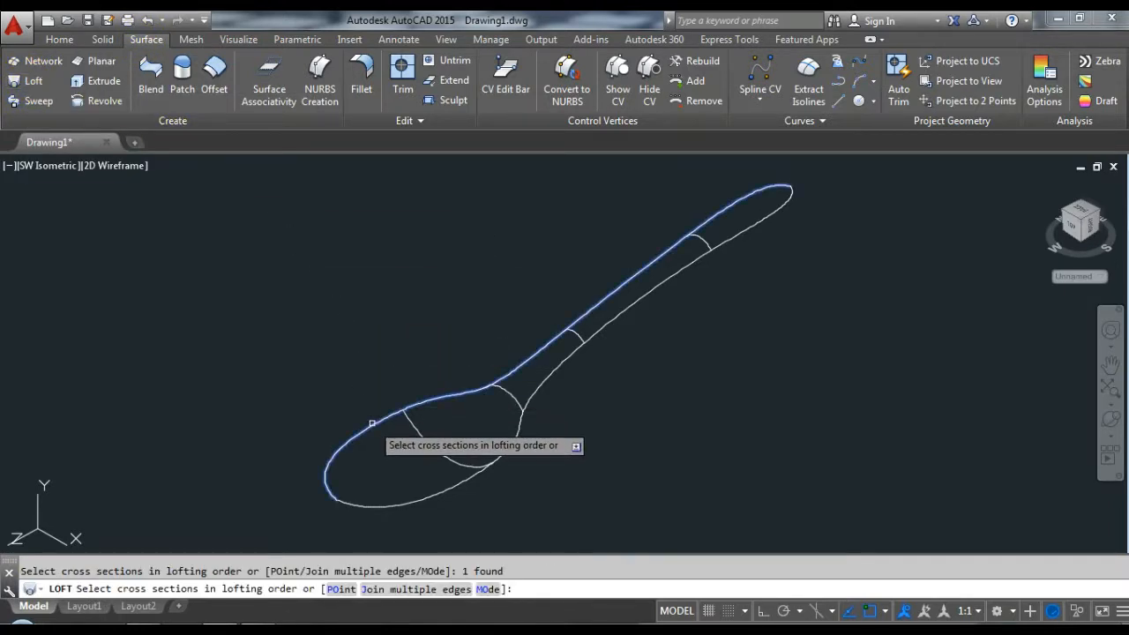
left_click(450, 487)
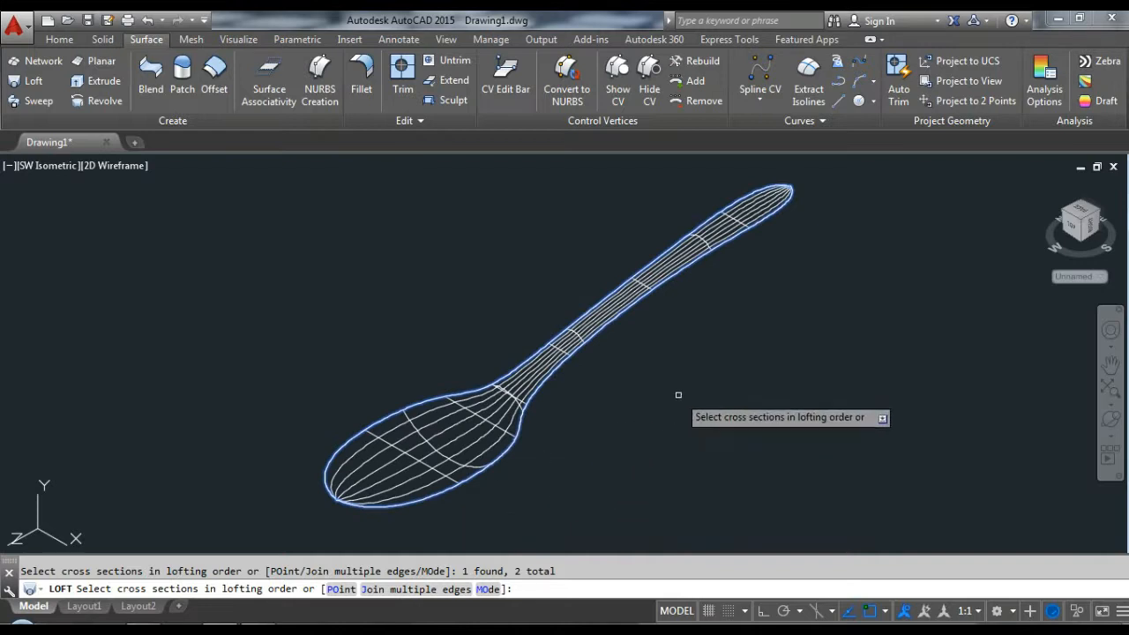
key("Return")
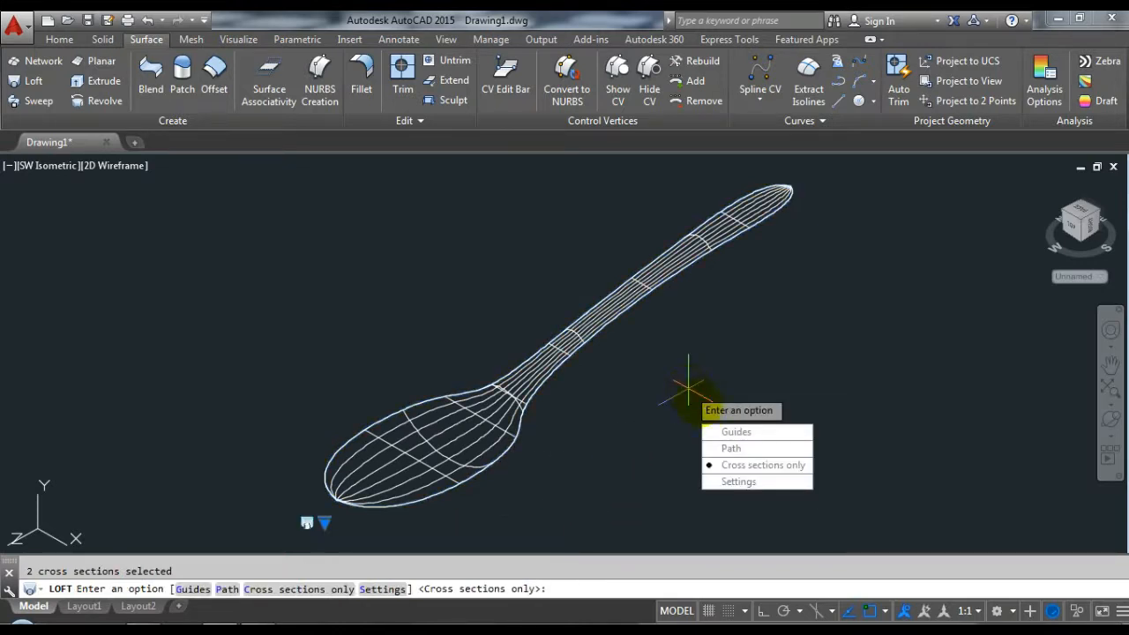
- Complete the loft with the Guides option, using the bowl, neck and two handle arcs as guide profiles
left_click(733, 432)
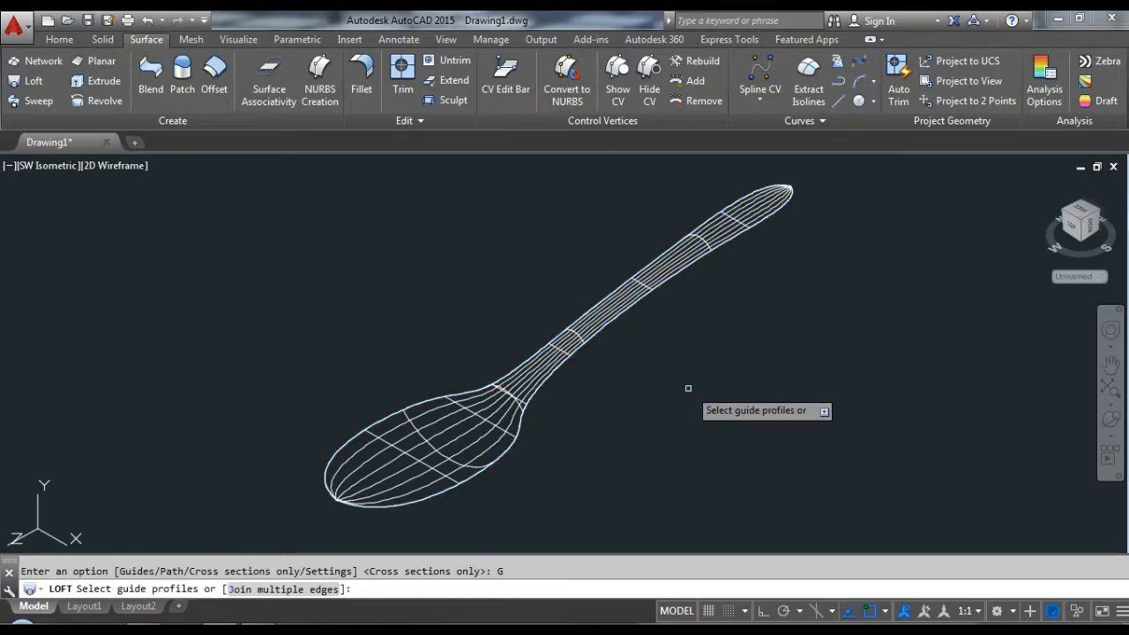
left_click(422, 440)
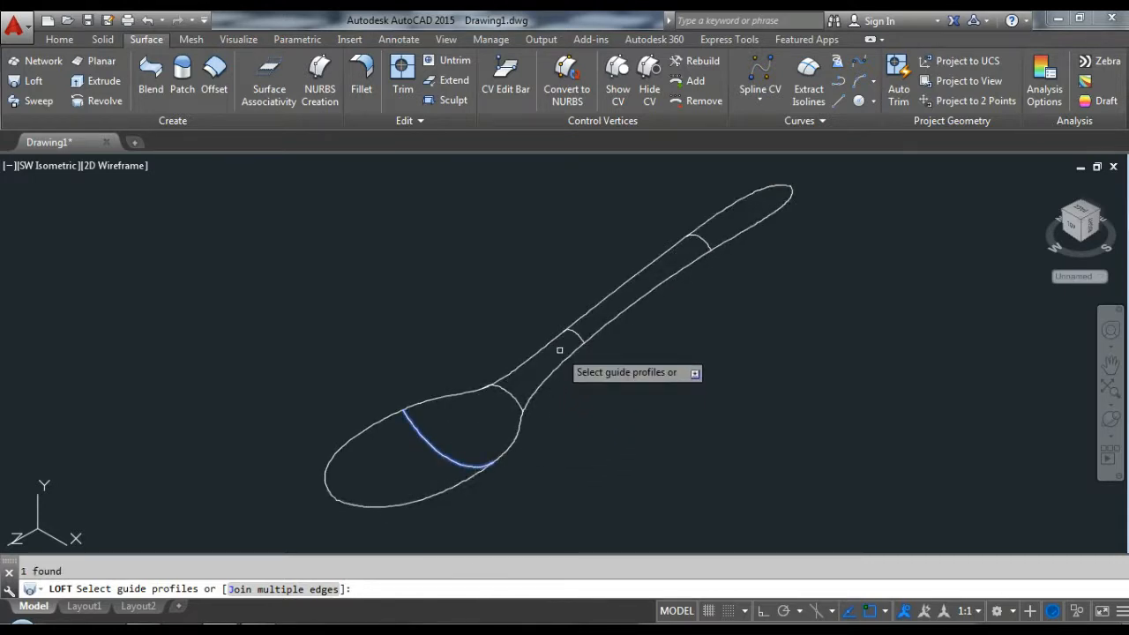
left_click(522, 386)
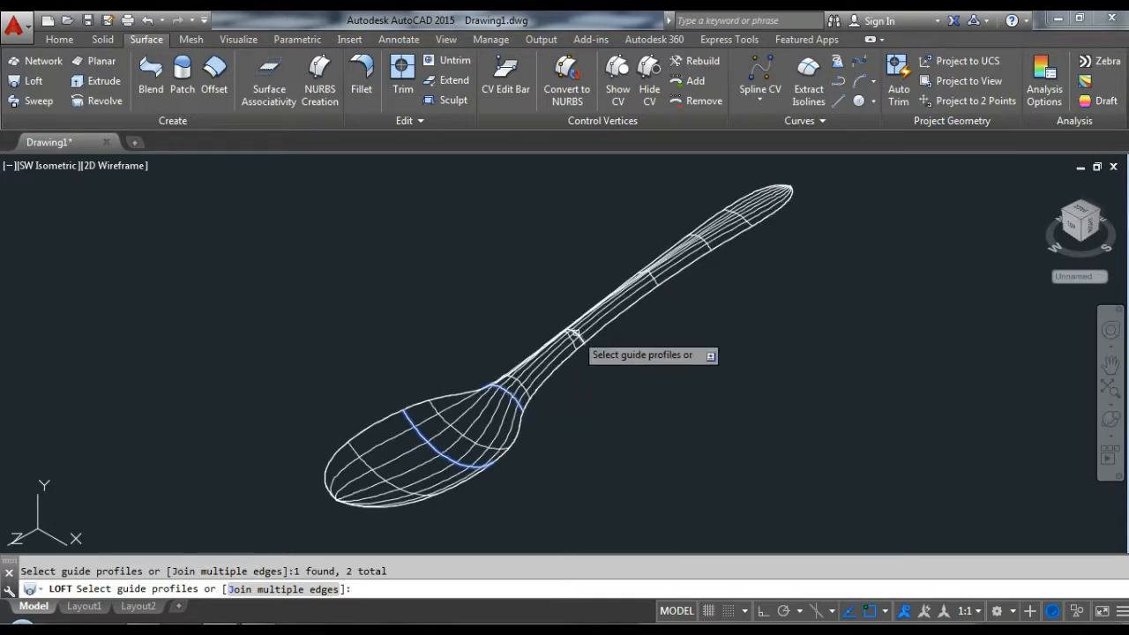
scroll(579, 328, "up", 3)
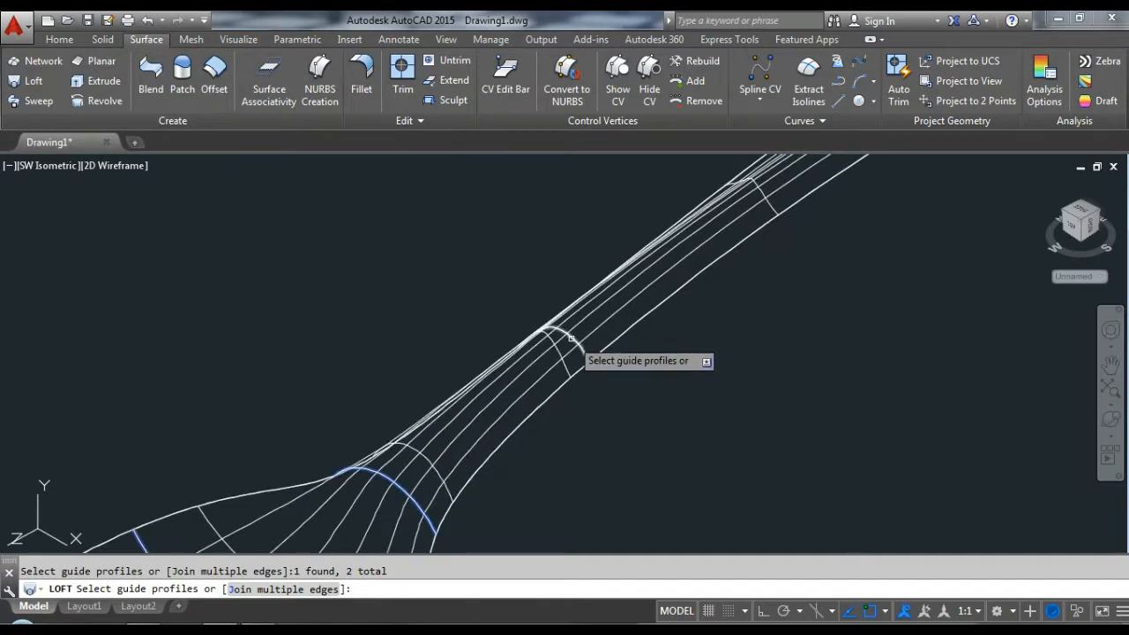
scroll(571, 339, "down", 4)
left_click(522, 363)
scroll(645, 250, "up", 3)
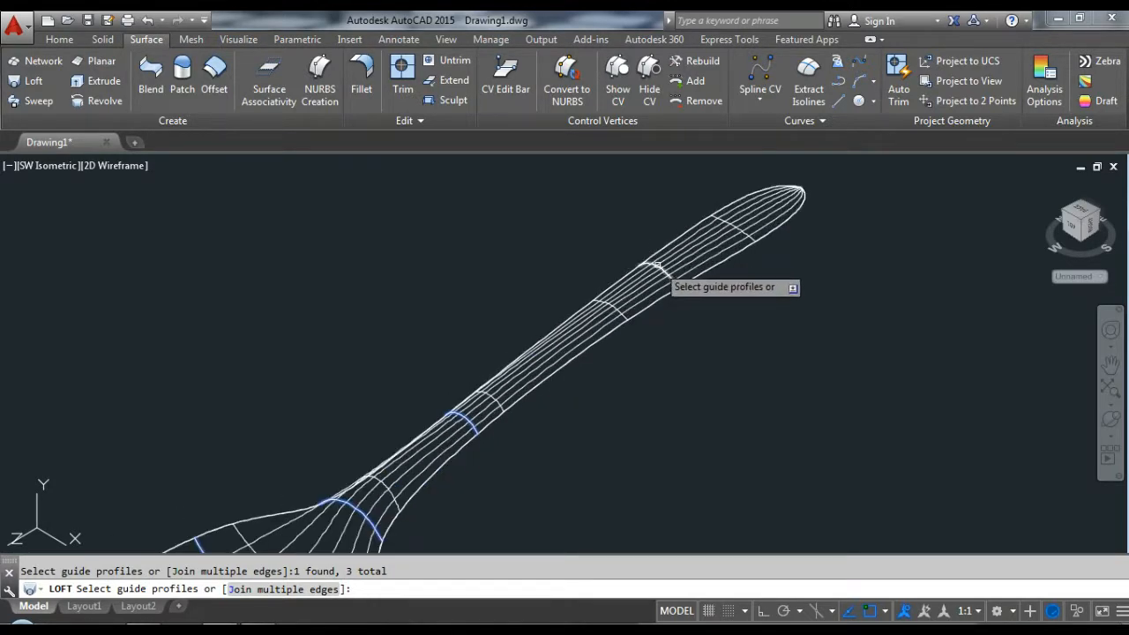
key("Return")
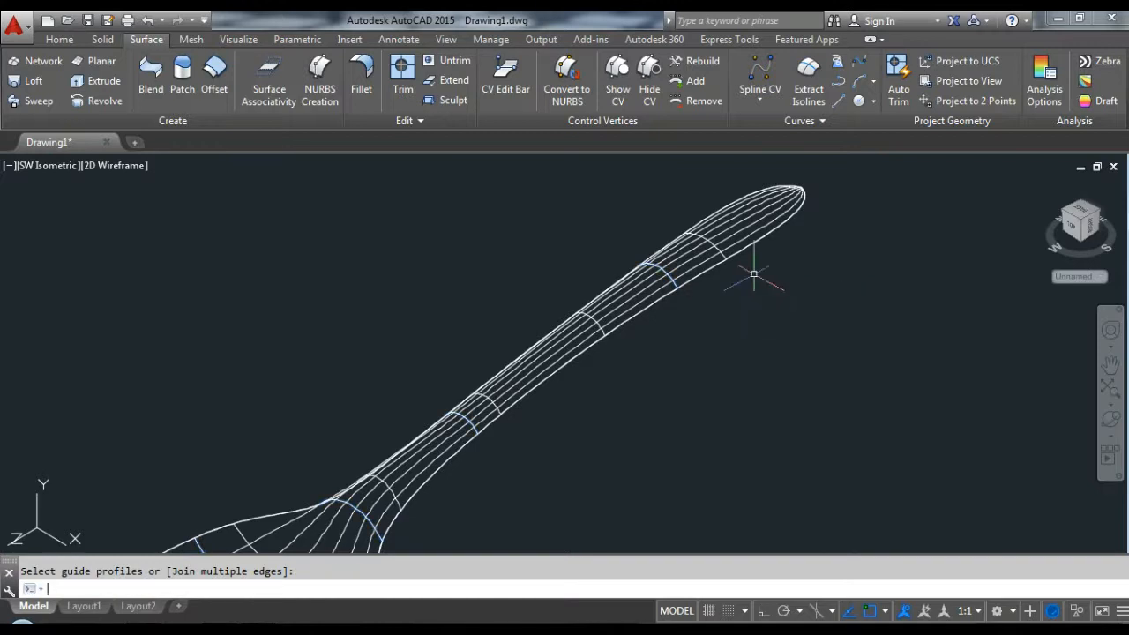
- Set the visual style to Realistic to shade the whole spoon surface
scroll(756, 270, "down", 2)
scroll(751, 279, "down", 2)
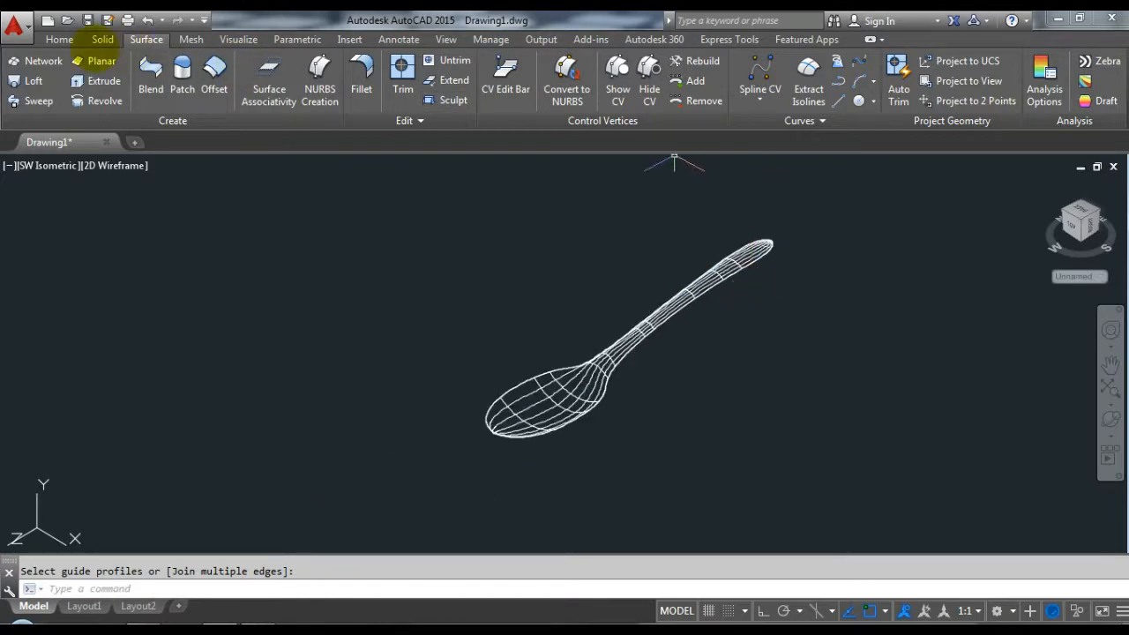
left_click(59, 39)
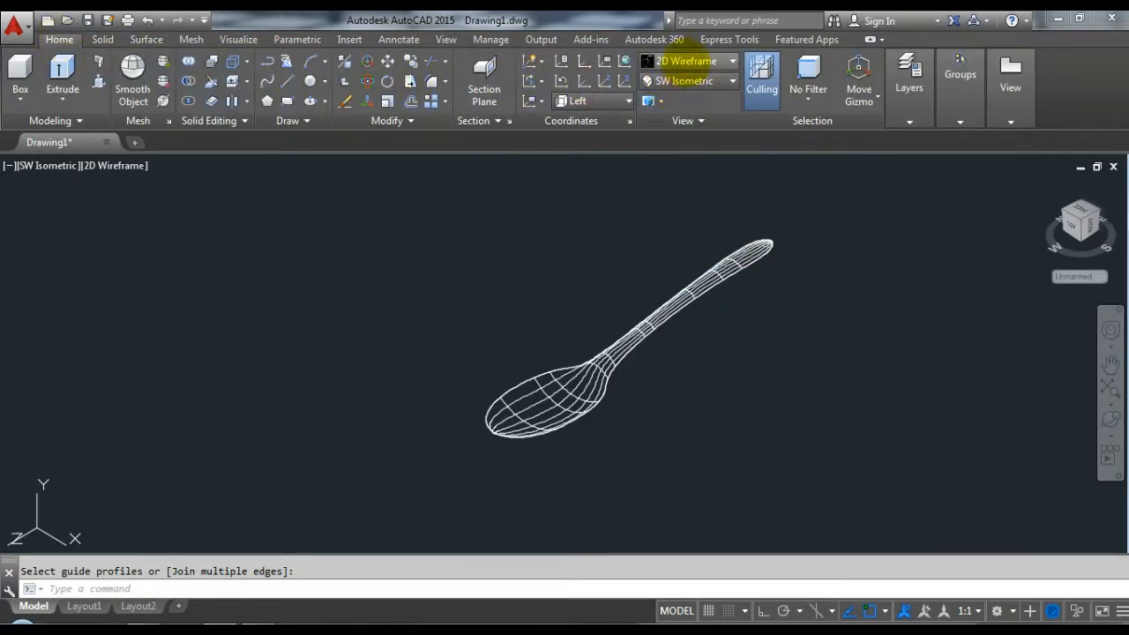
left_click(681, 62)
left_click(882, 92)
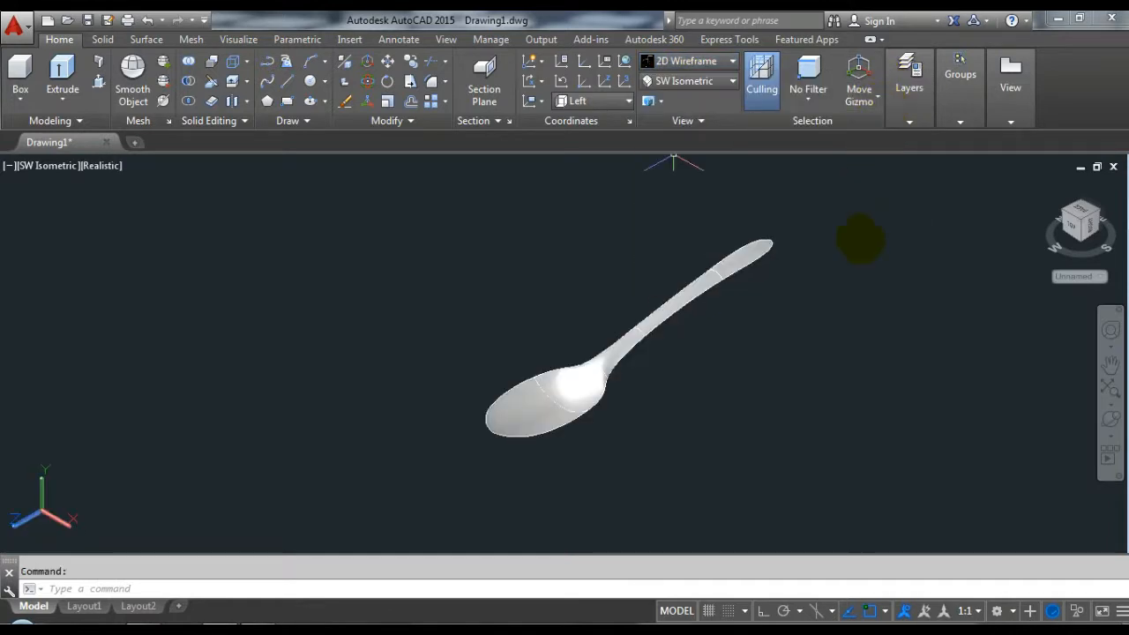
- Inspect the shaded spoon surface from another angle with Free Orbit, and restore the SW Isometric view
left_click(1111, 421)
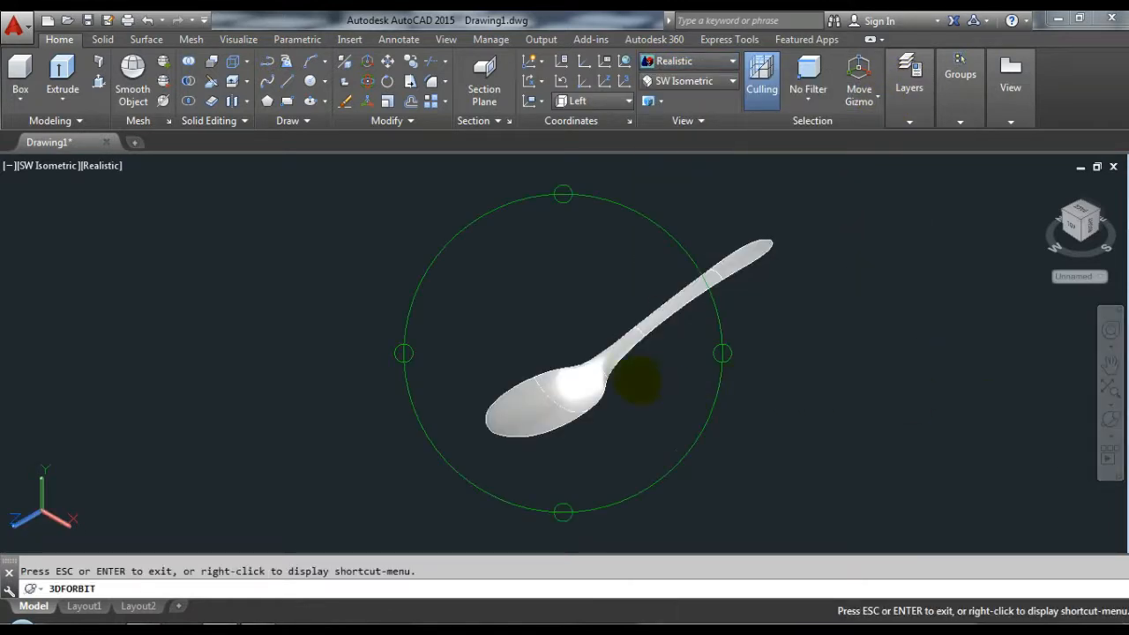
mouse_move(638, 378)
left_mouse_down()
mouse_move(580, 235)
mouse_move(605, 282)
mouse_move(739, 327)
mouse_move(832, 330)
mouse_move(859, 345)
mouse_move(723, 378)
mouse_move(651, 377)
left_mouse_up()
left_click_drag(696, 343, 630, 341)
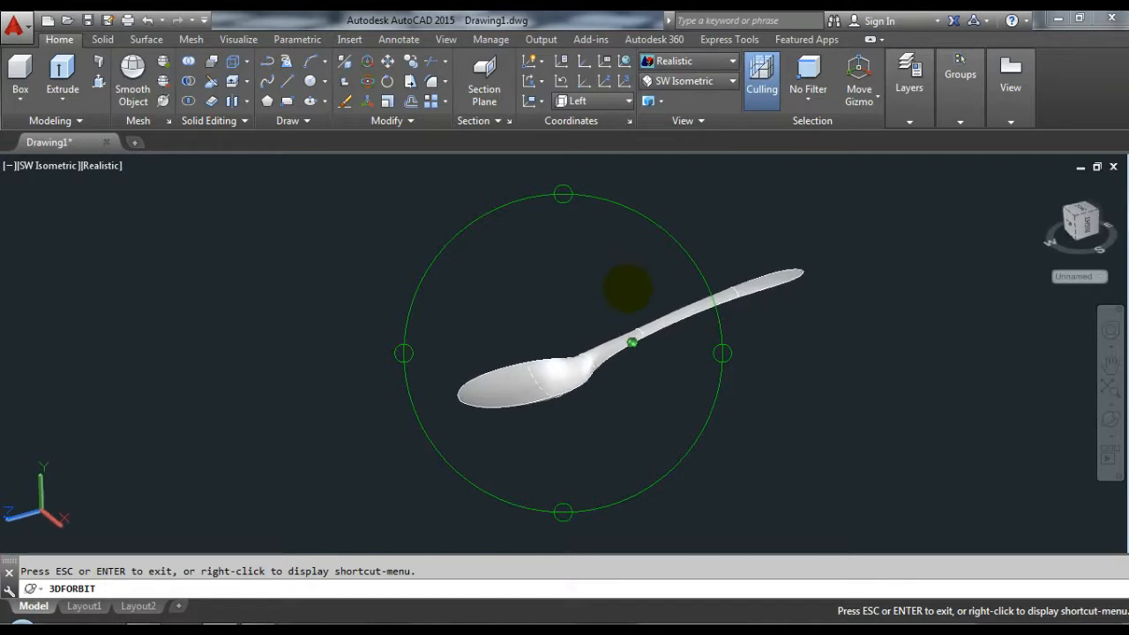
key("Escape")
left_click(686, 85)
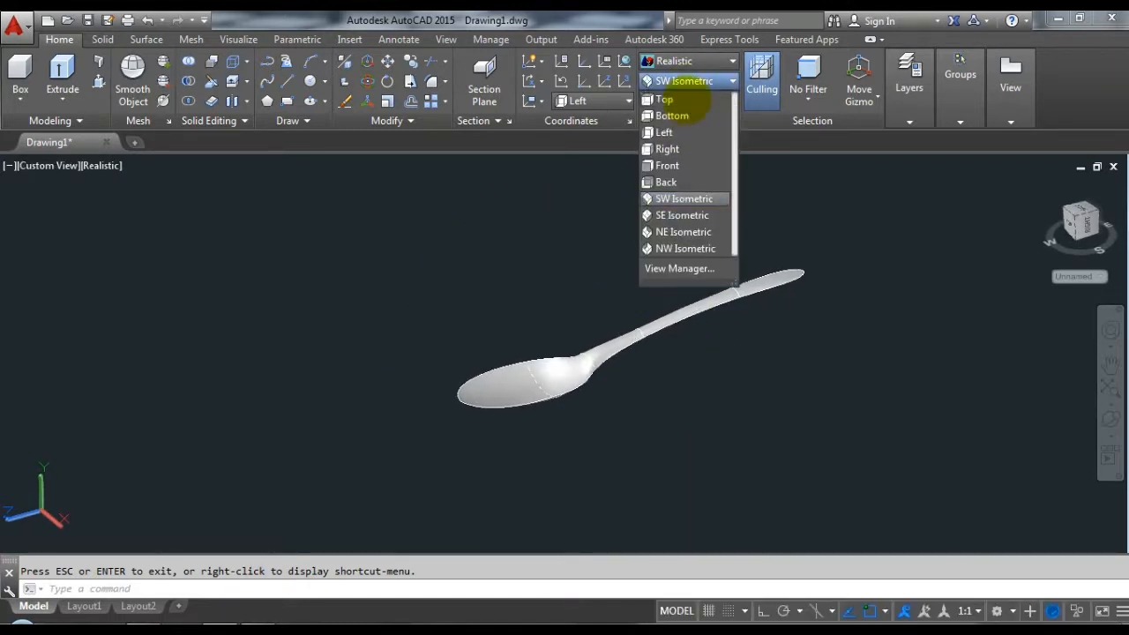
left_click(662, 201)
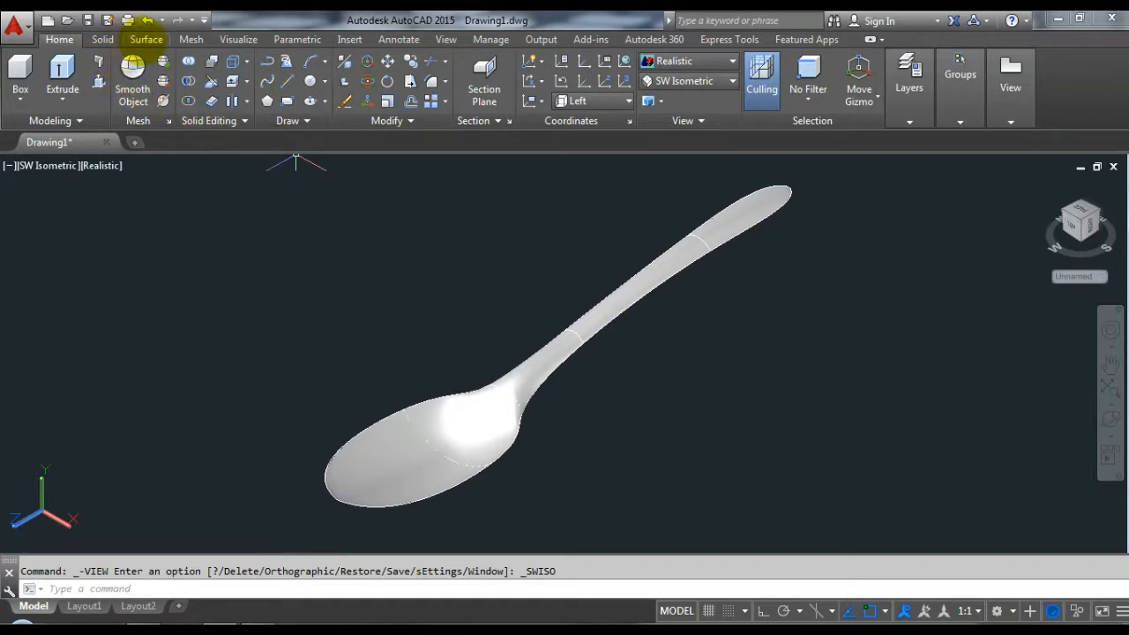
left_click(145, 39)
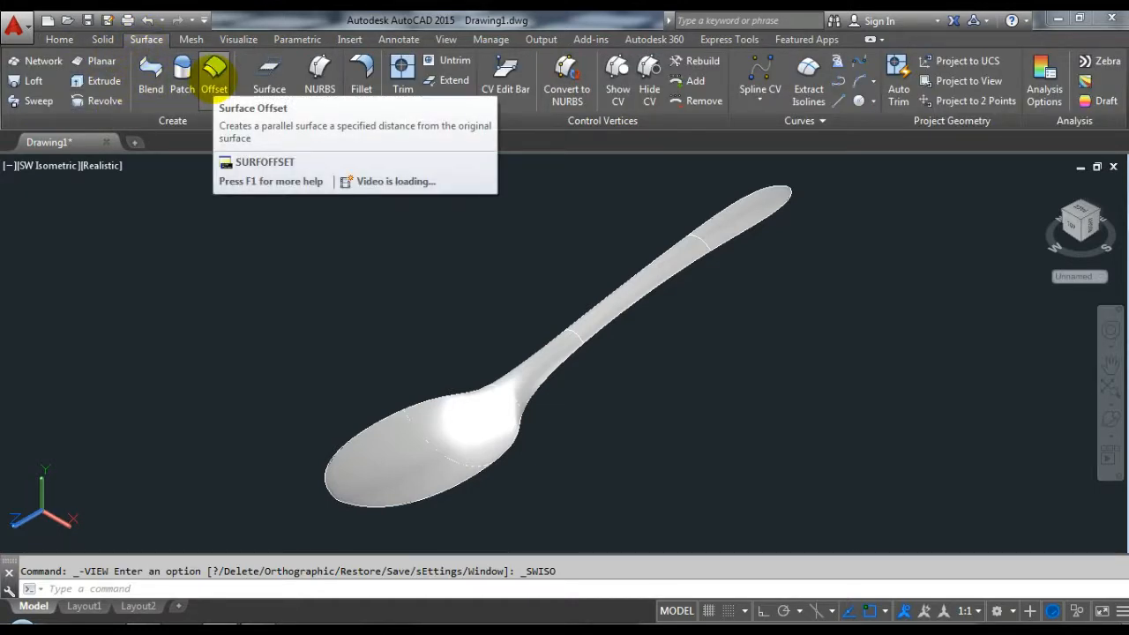
left_click(214, 69)
scroll(536, 353, "down", 2)
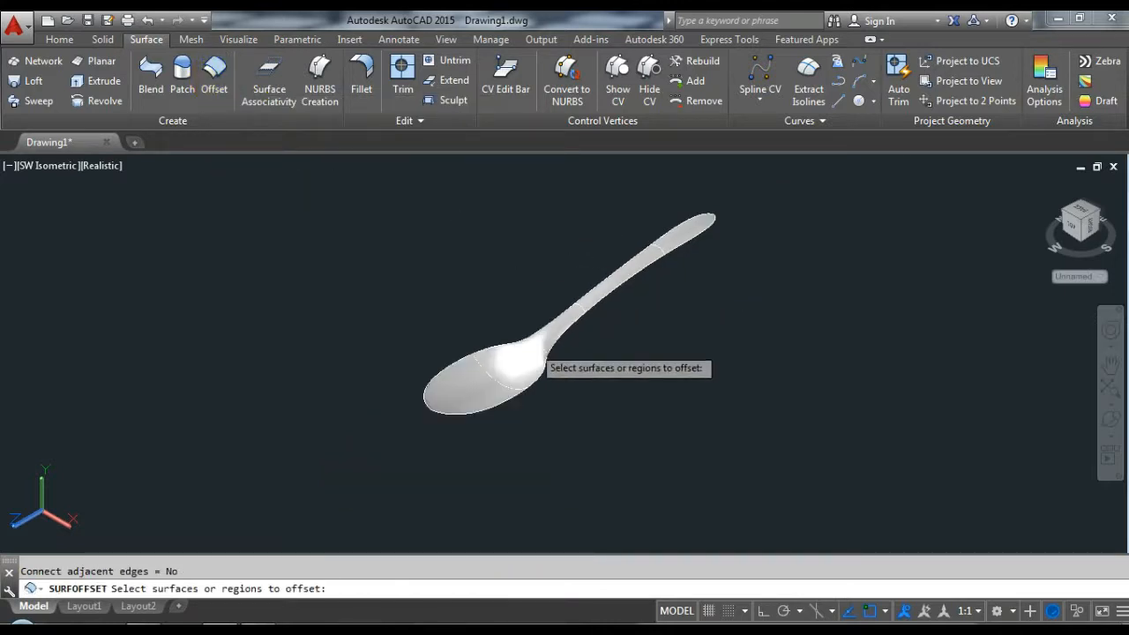
scroll(526, 376, "up", 4)
left_click(506, 379)
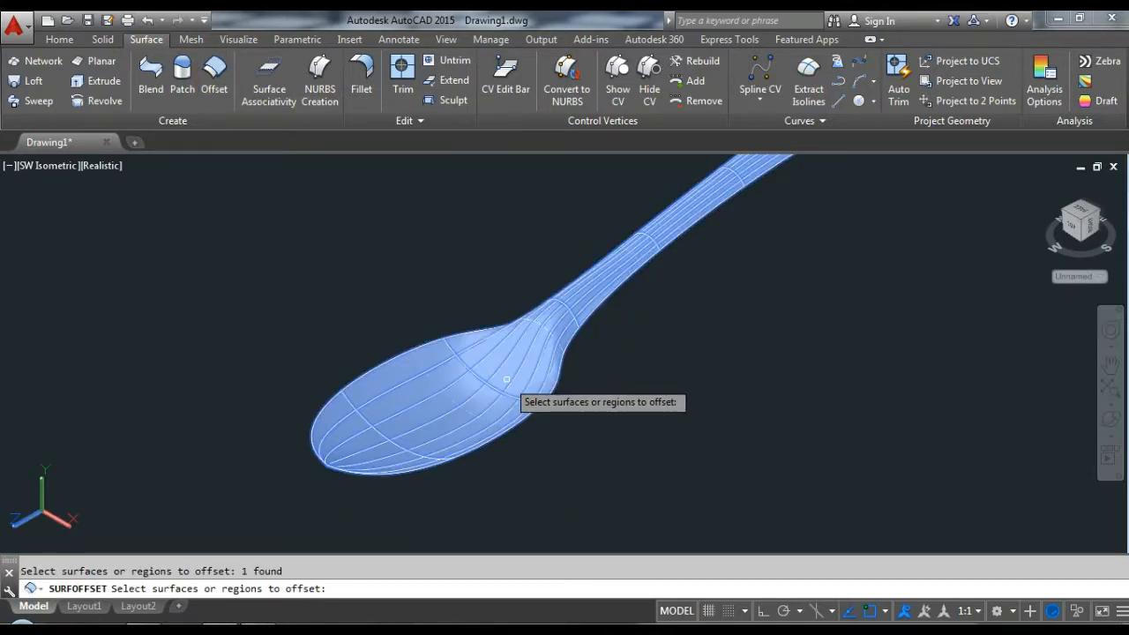
scroll(684, 336, "down", 2)
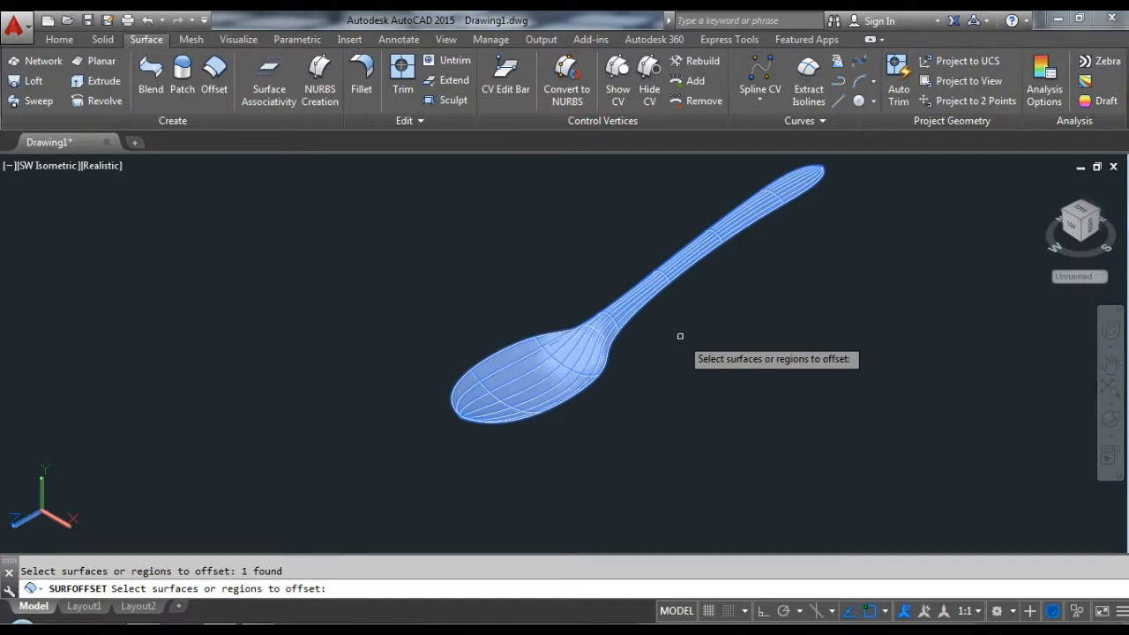
key("Return")
scroll(601, 391, "up", 1)
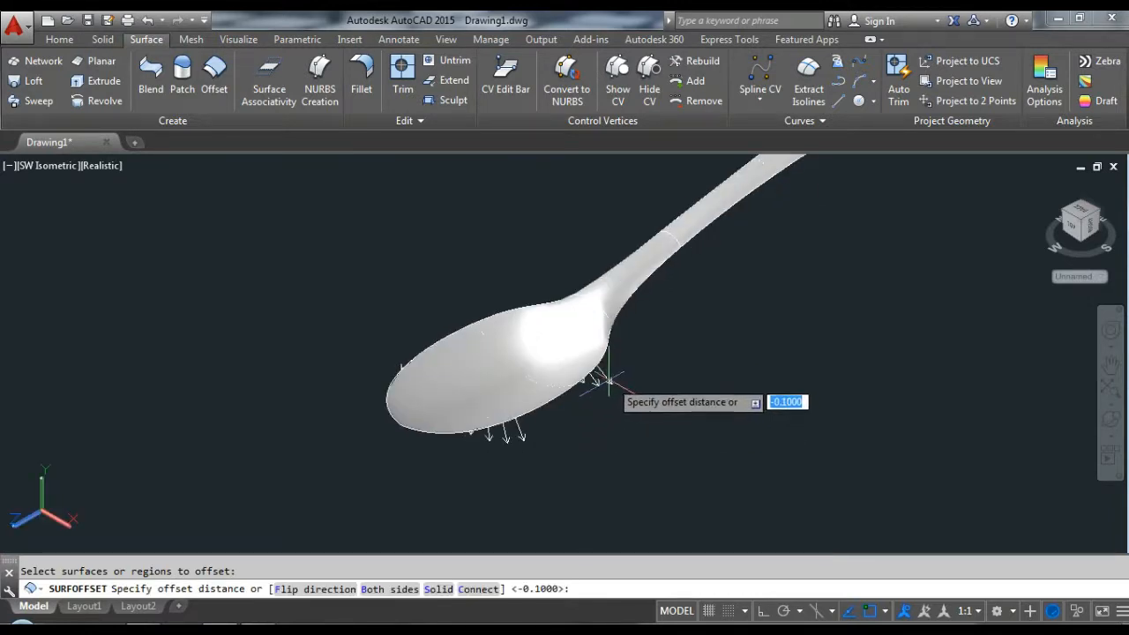
scroll(461, 511, "down", 2)
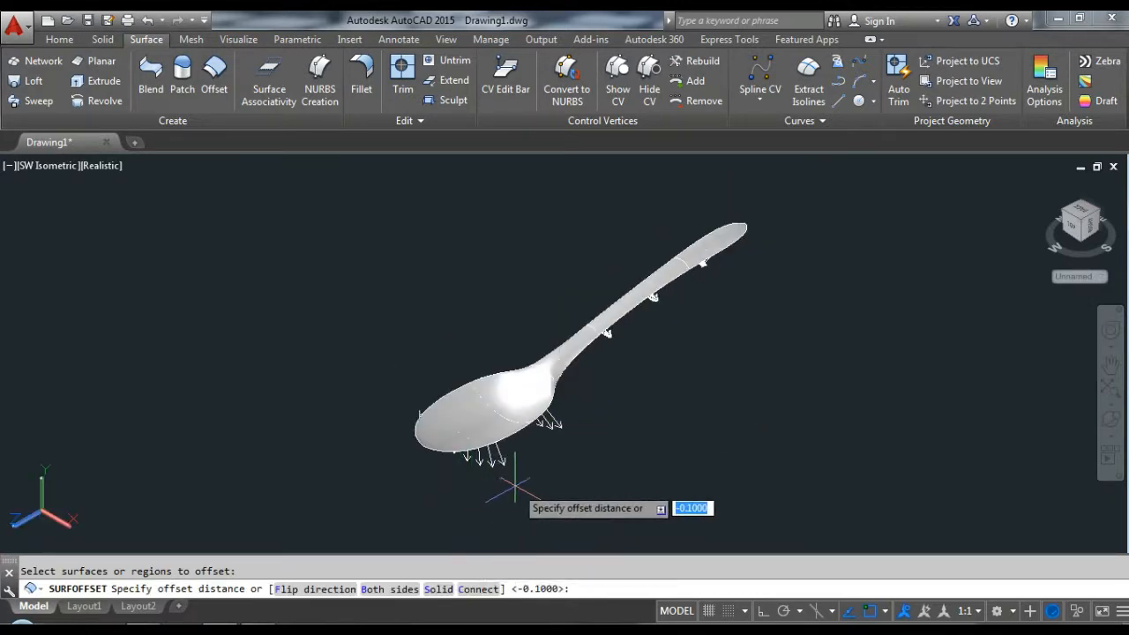
scroll(514, 486, "up", 2)
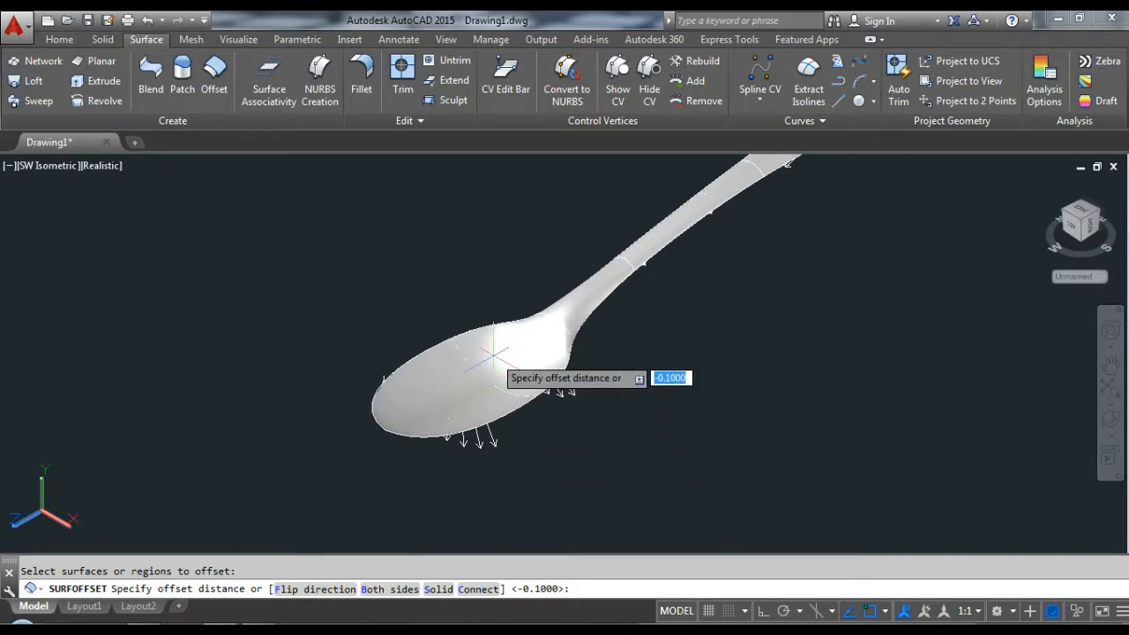
key("Escape")
- Set the visual style to 2D Wireframe so the spoon shows as a wire outline
left_click(59, 38)
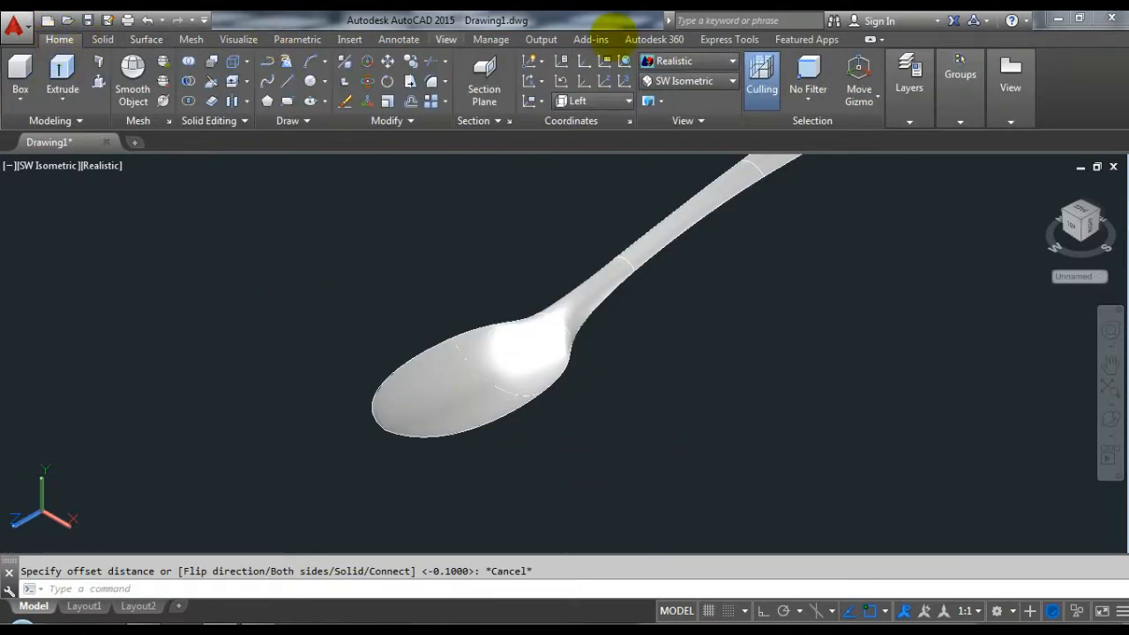
left_click(715, 62)
left_click(667, 106)
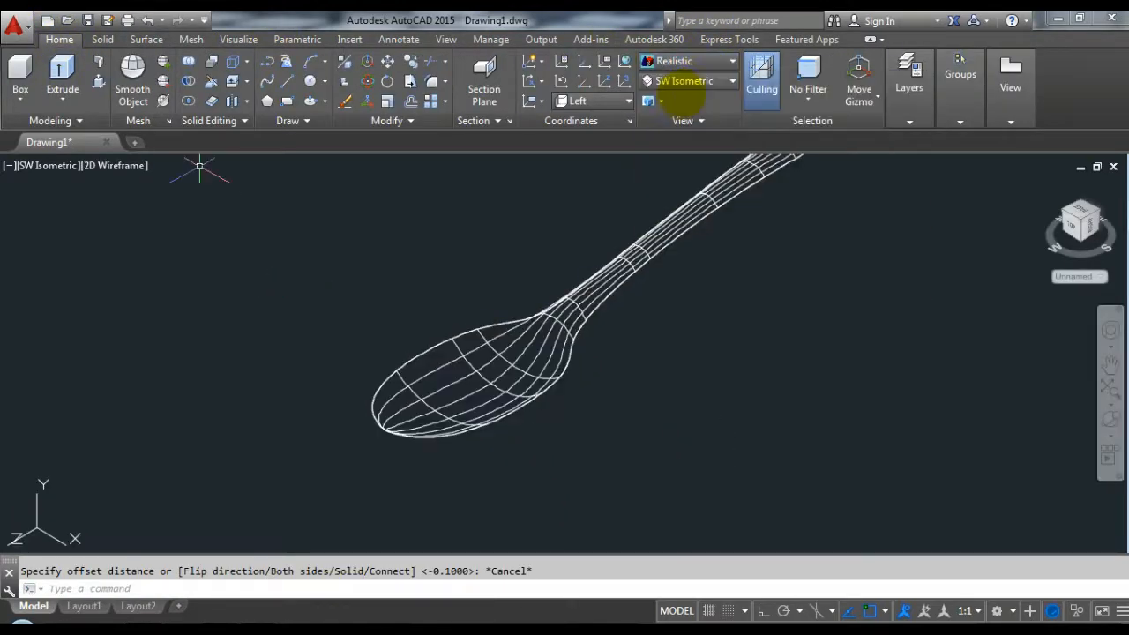
scroll(622, 317, "up", 2)
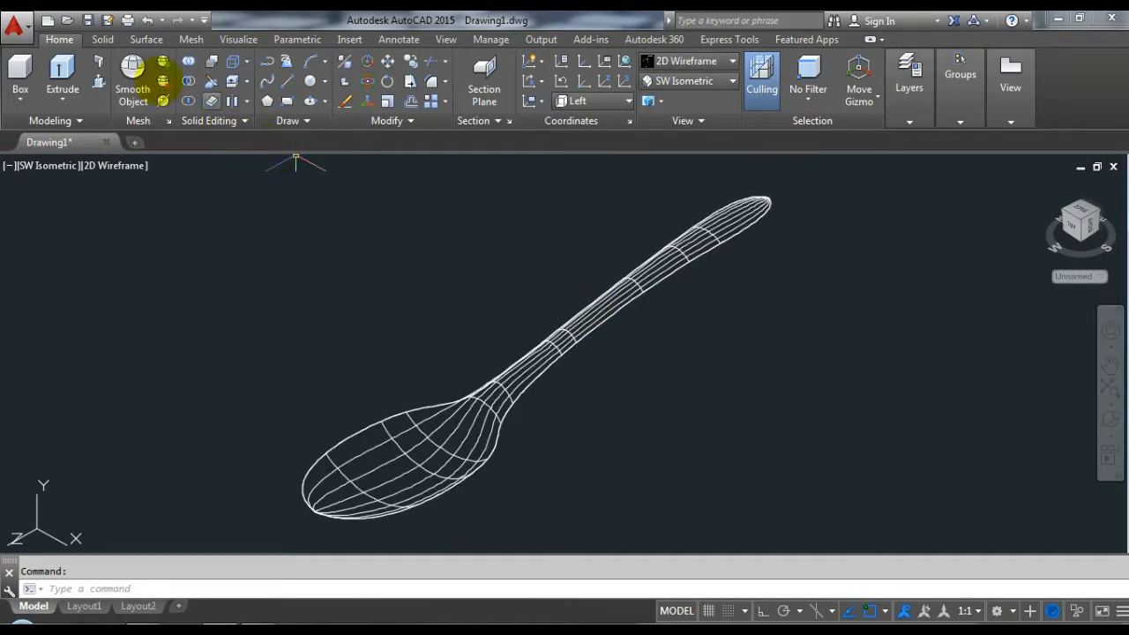
- Thicken the spoon surface into a solid using Surface Offset with the Solid option and a distance of 0.1
left_click(146, 40)
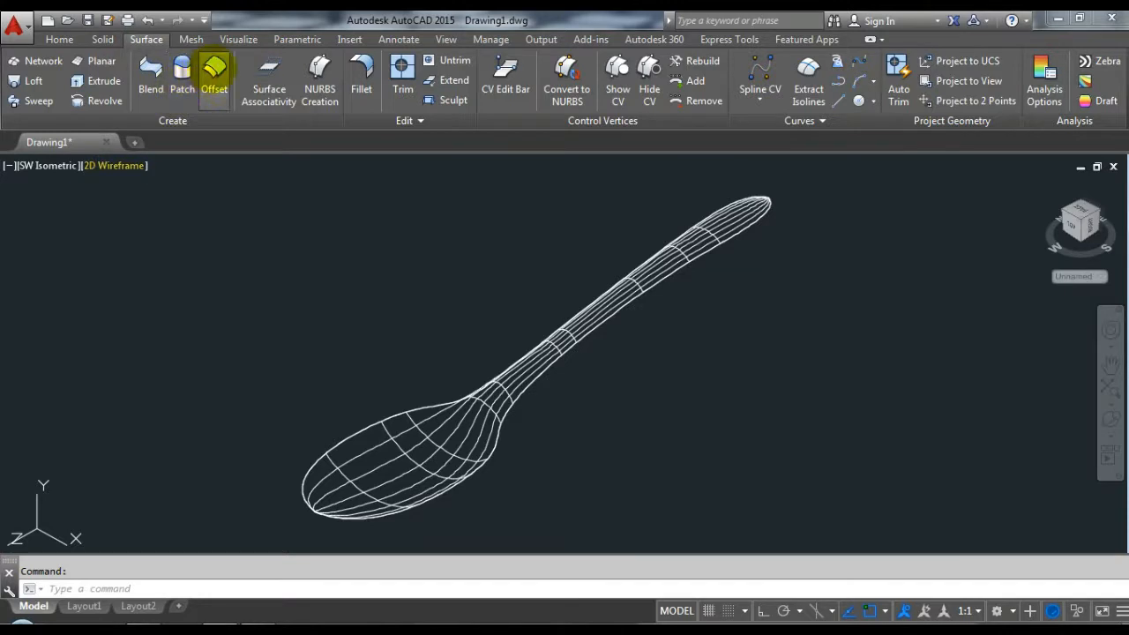
left_click(215, 70)
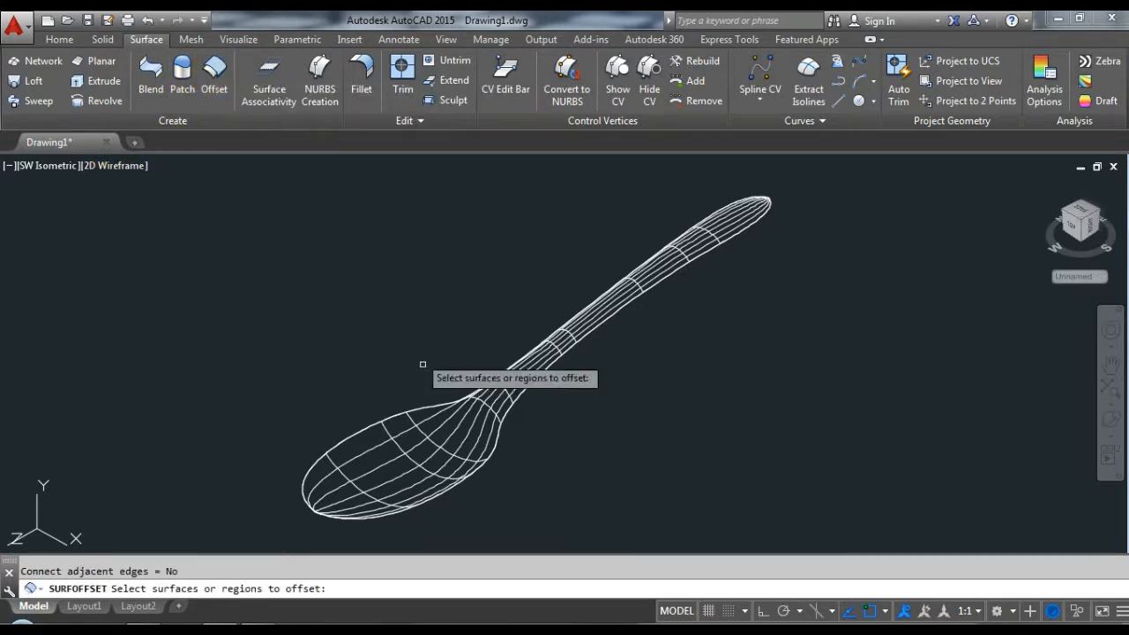
left_click(444, 424)
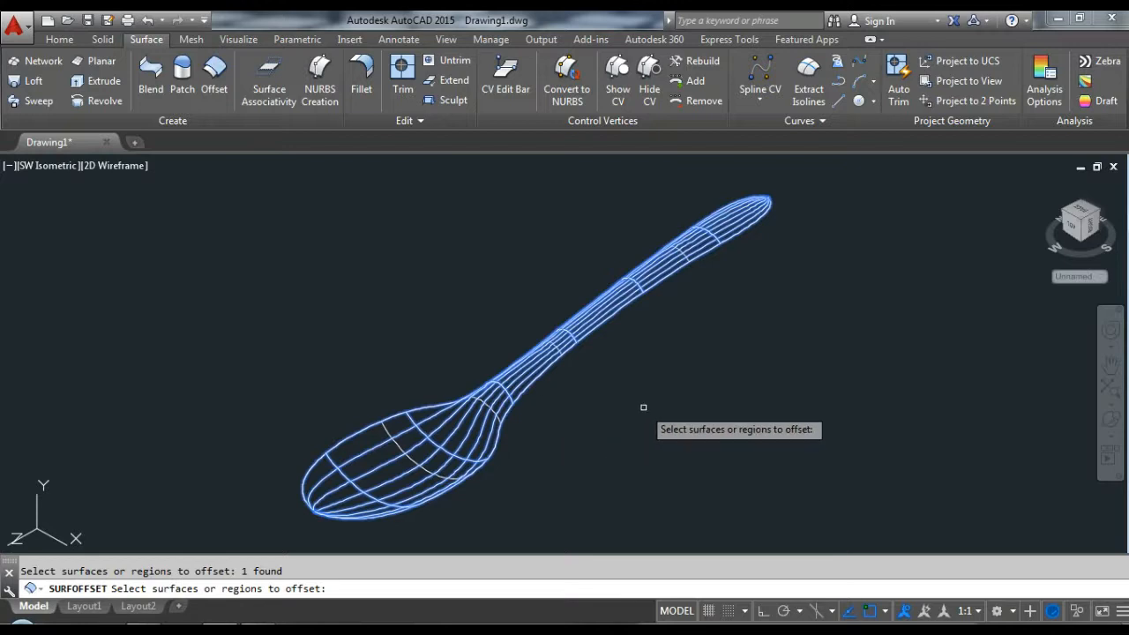
key("Return")
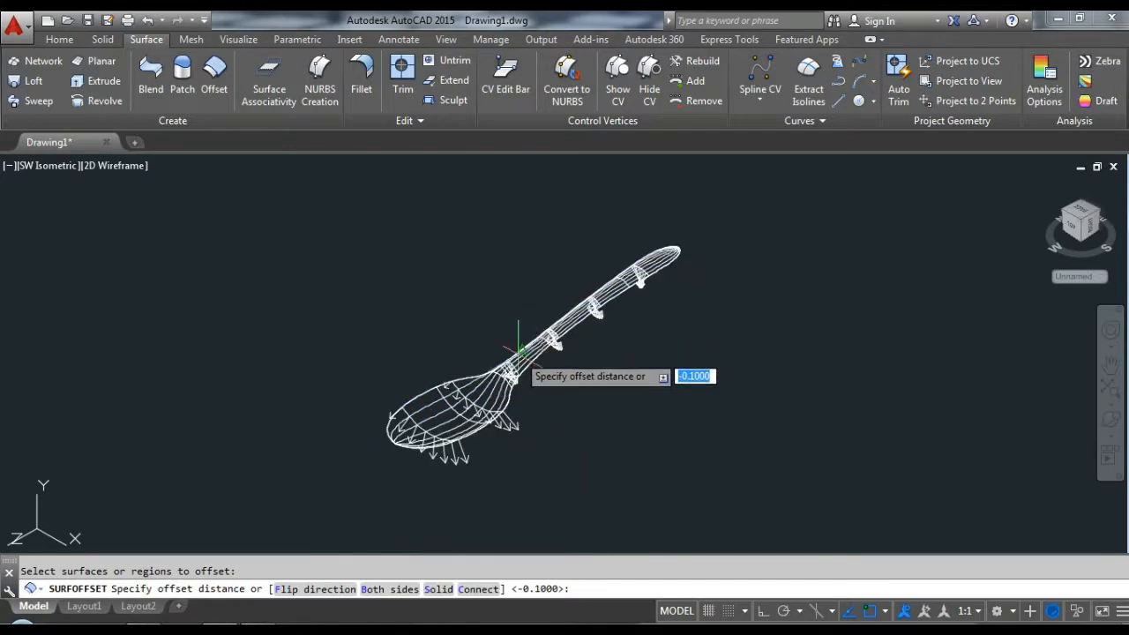
scroll(590, 375, "up", 2)
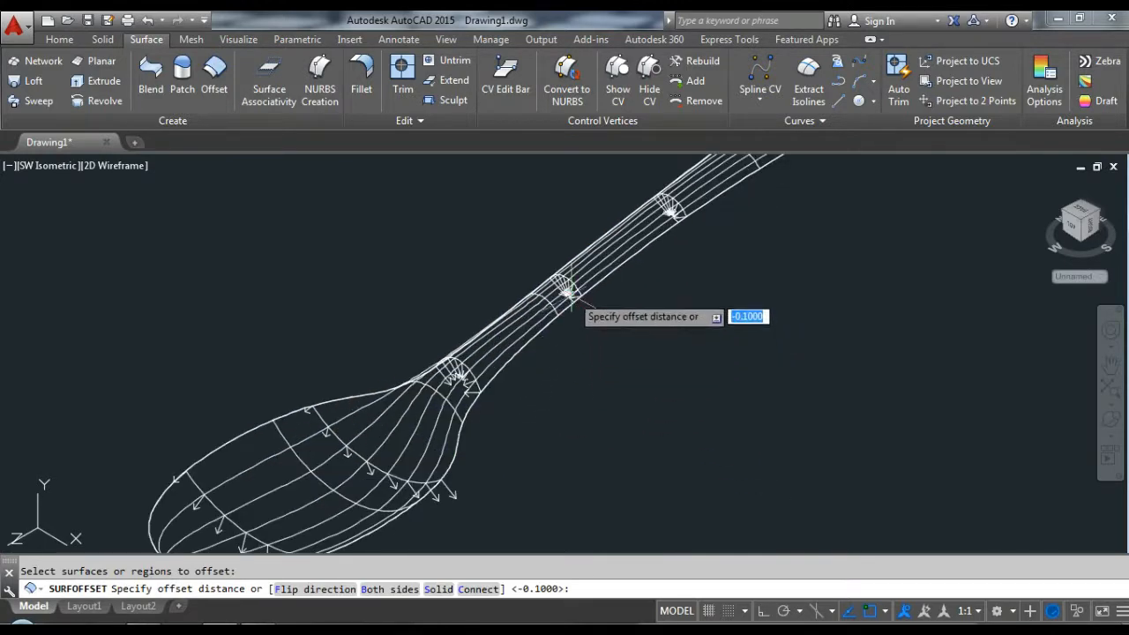
scroll(472, 362, "down", 2)
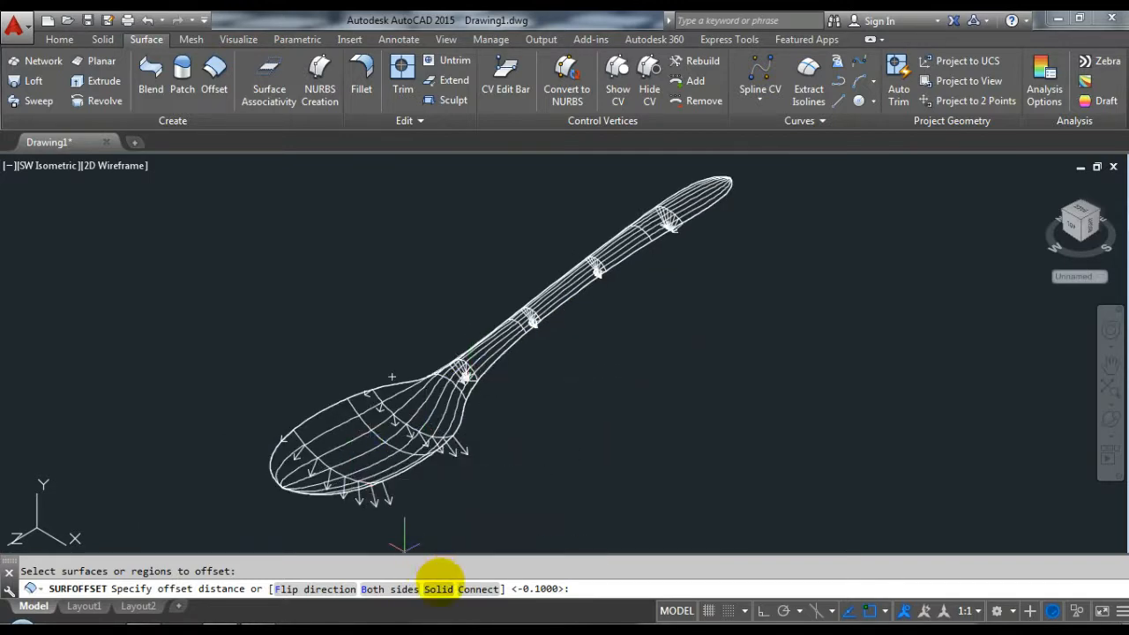
left_click(438, 588)
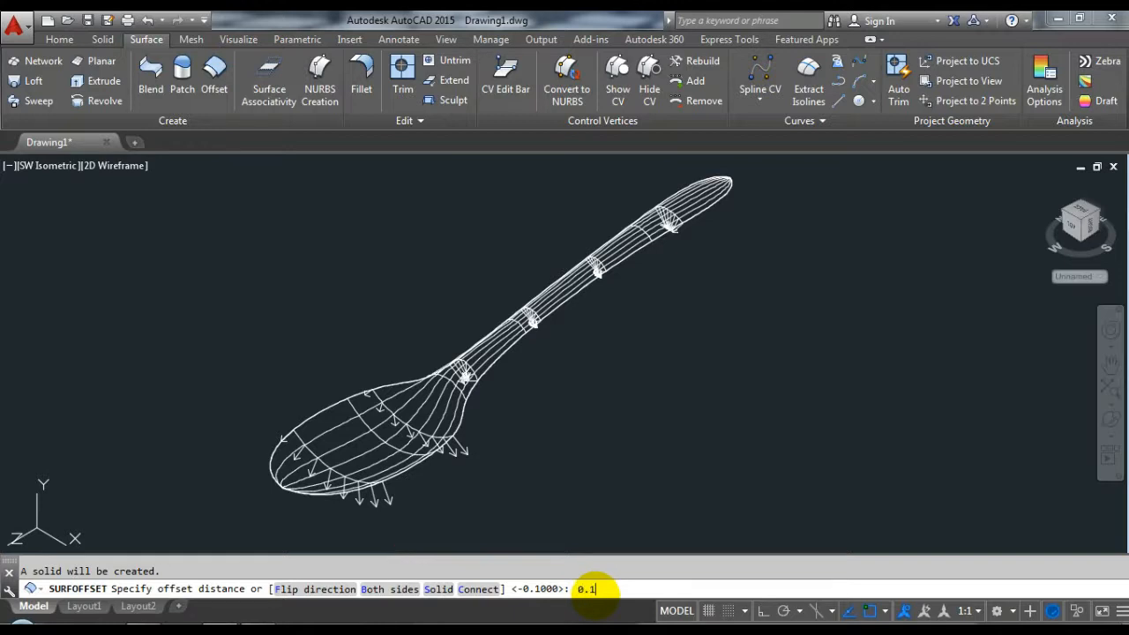
key("Return")
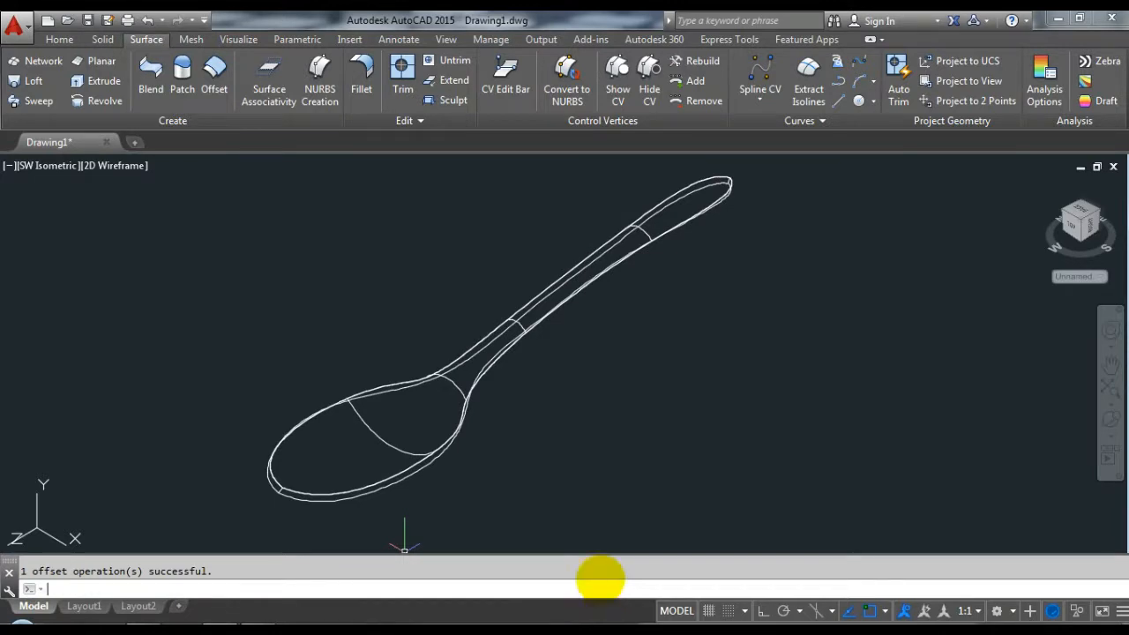
- Set the visual style back to Realistic to shade the thickened spoon
left_click(58, 39)
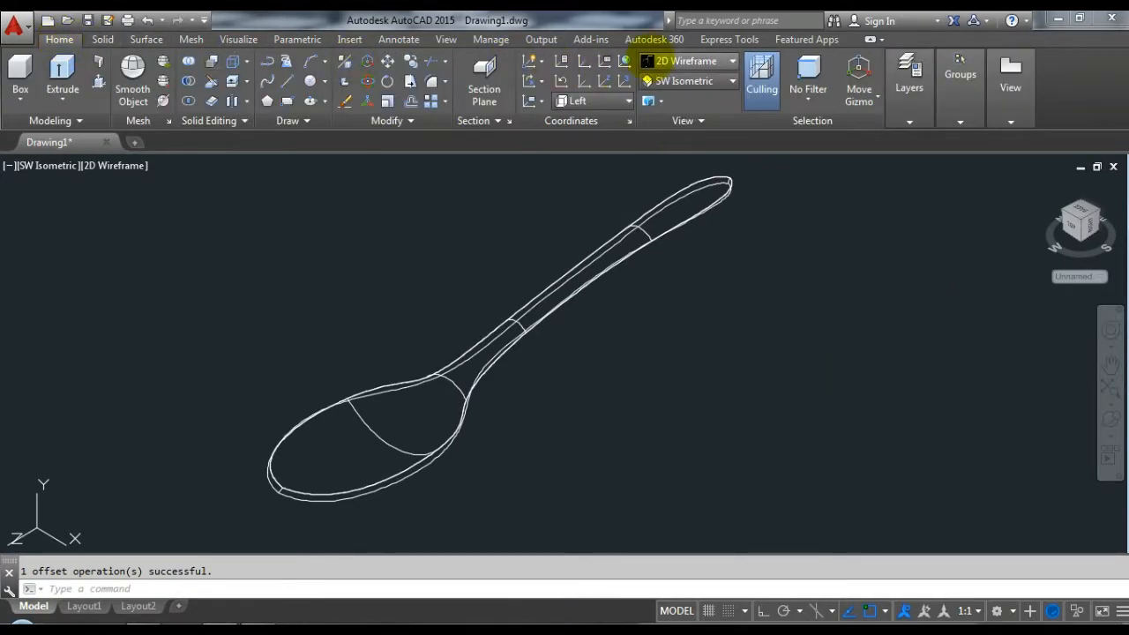
left_click(668, 61)
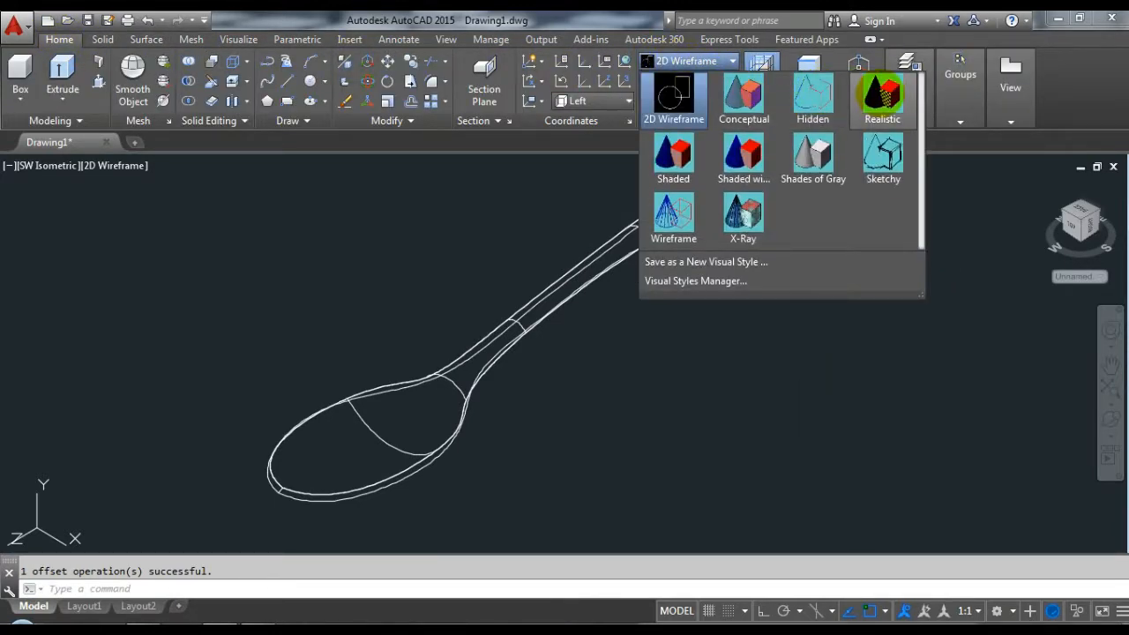
left_click(882, 90)
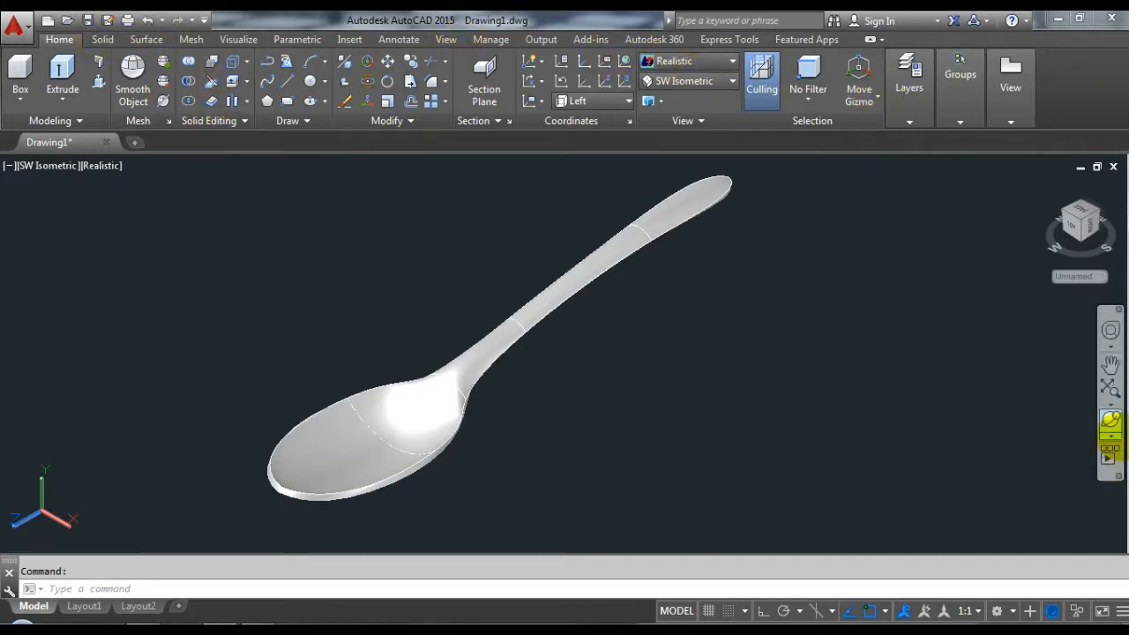
- Inspect the solid spoon from all sides with Free Orbit and Continuous Orbit, and restore the SW Isometric view
left_click(1110, 420)
left_click_drag(524, 382, 470, 331)
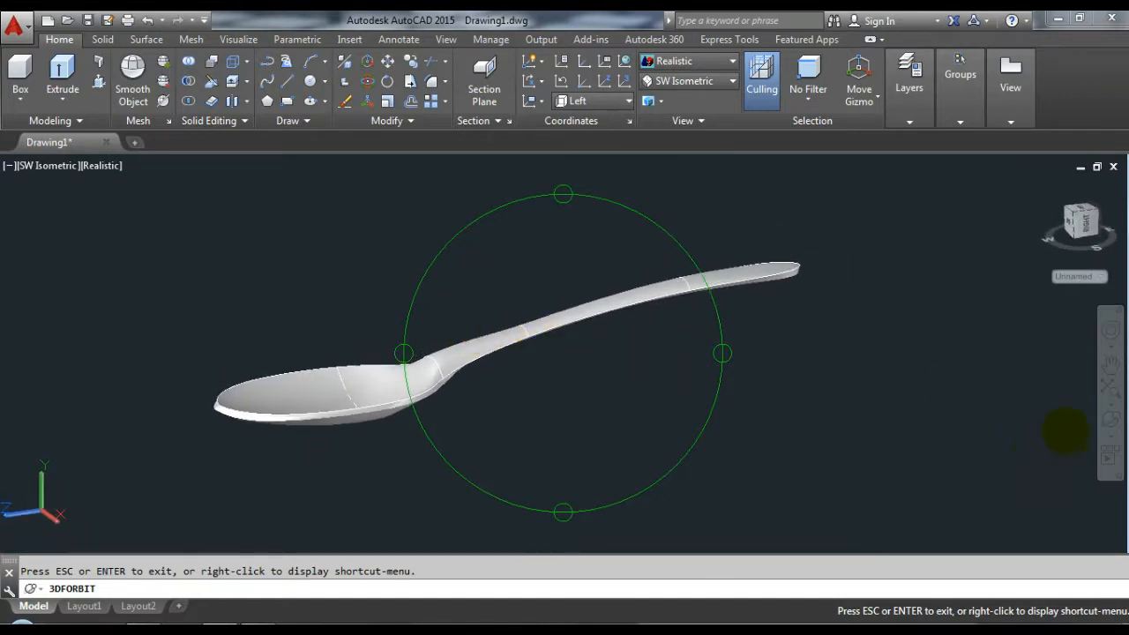
left_click(1110, 435)
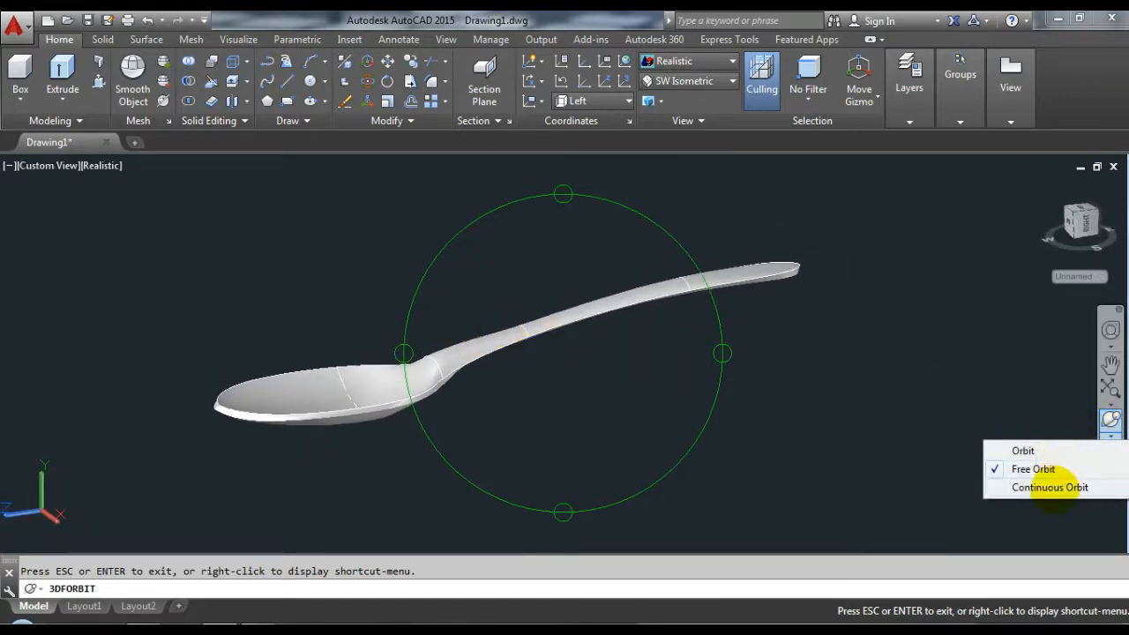
left_click(1058, 486)
left_click_drag(503, 390, 539, 388)
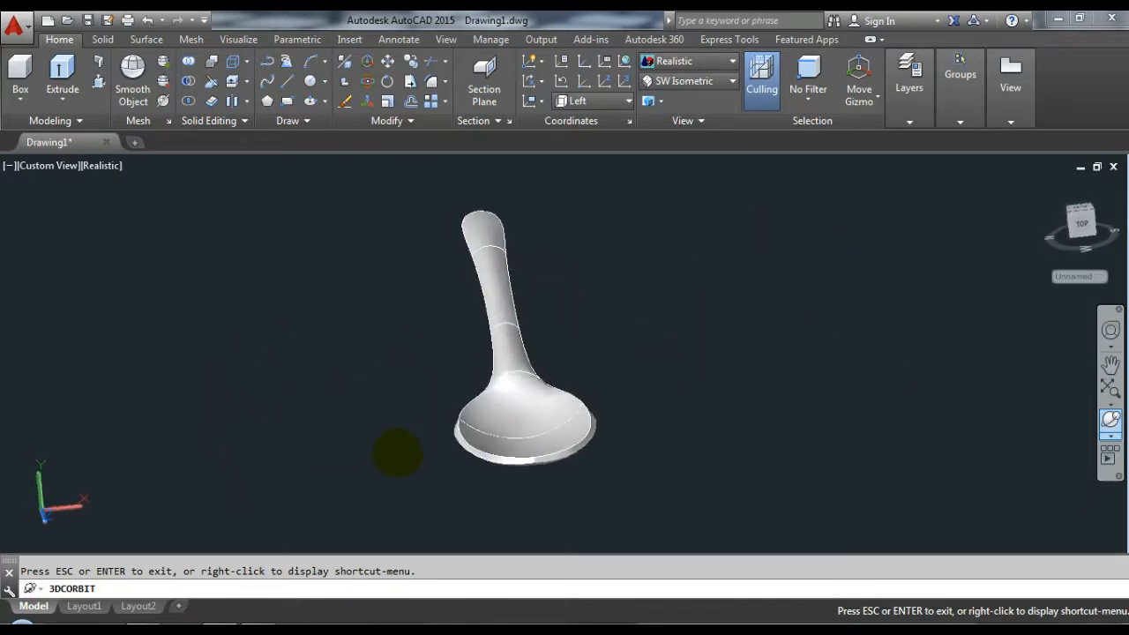
left_click_drag(383, 442, 721, 406)
right_click(721, 404)
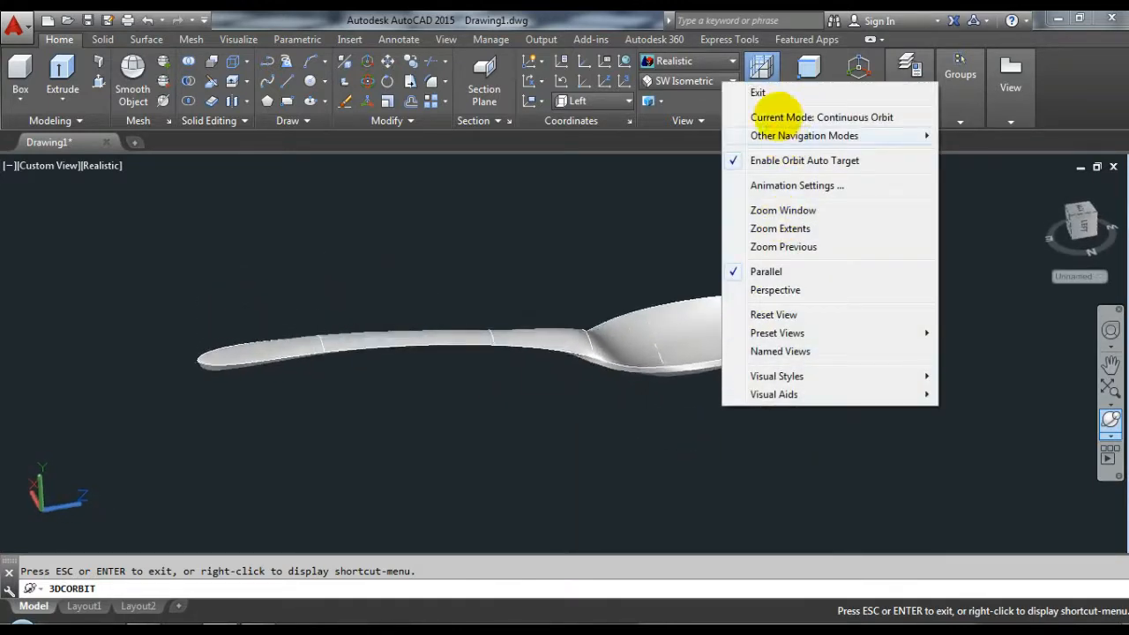
left_click(756, 91)
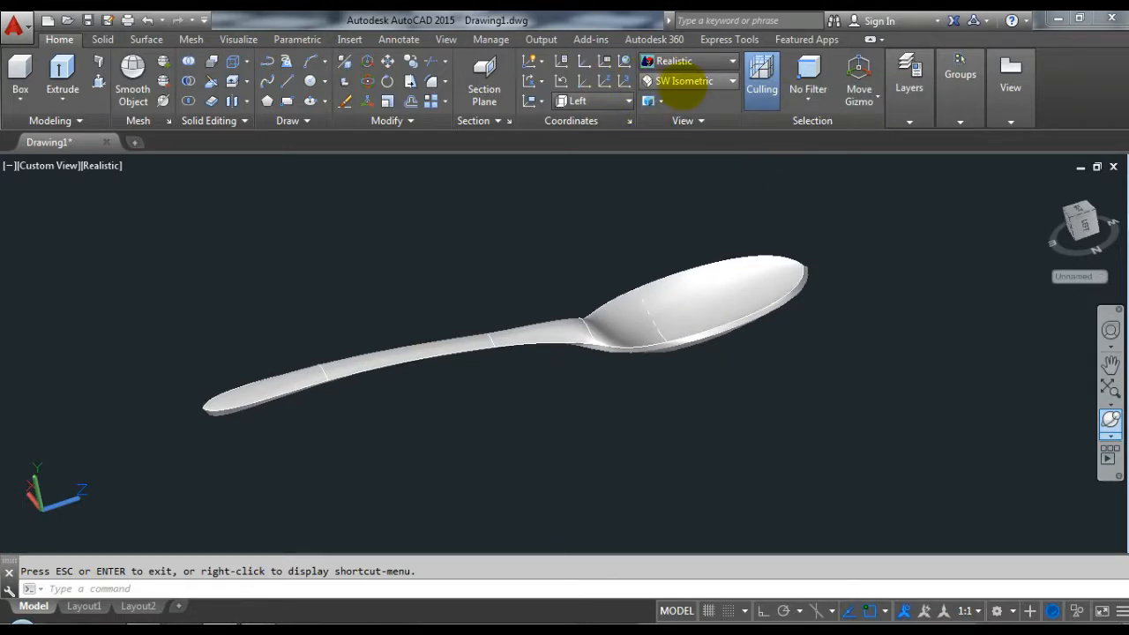
left_click(684, 82)
left_click(676, 196)
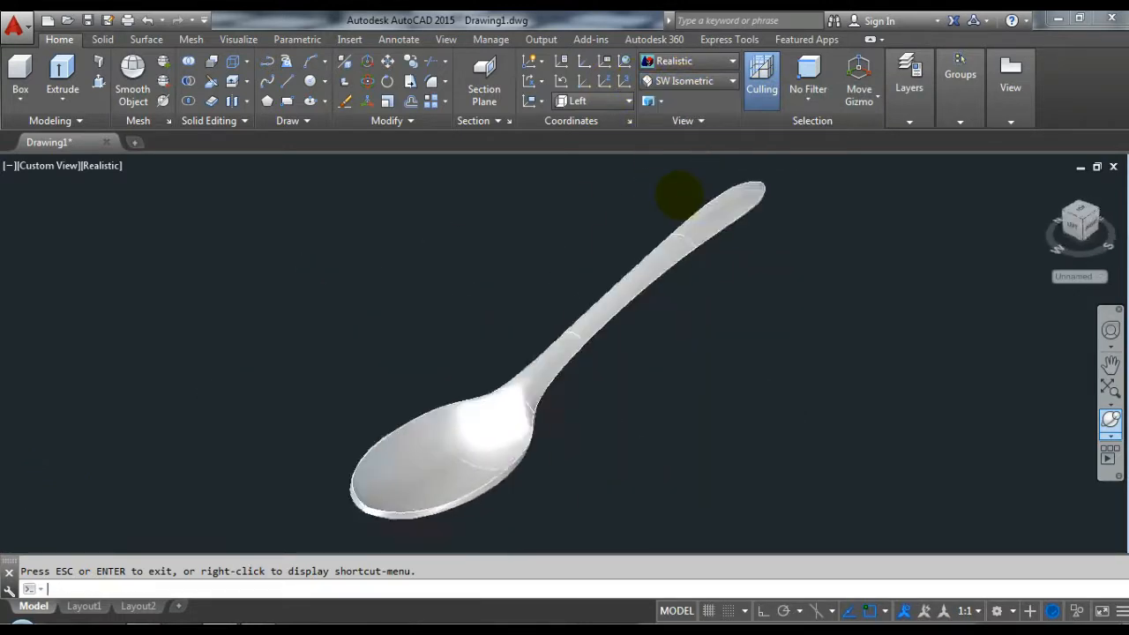
scroll(562, 238, "down", 4)
scroll(711, 202, "up", 3)
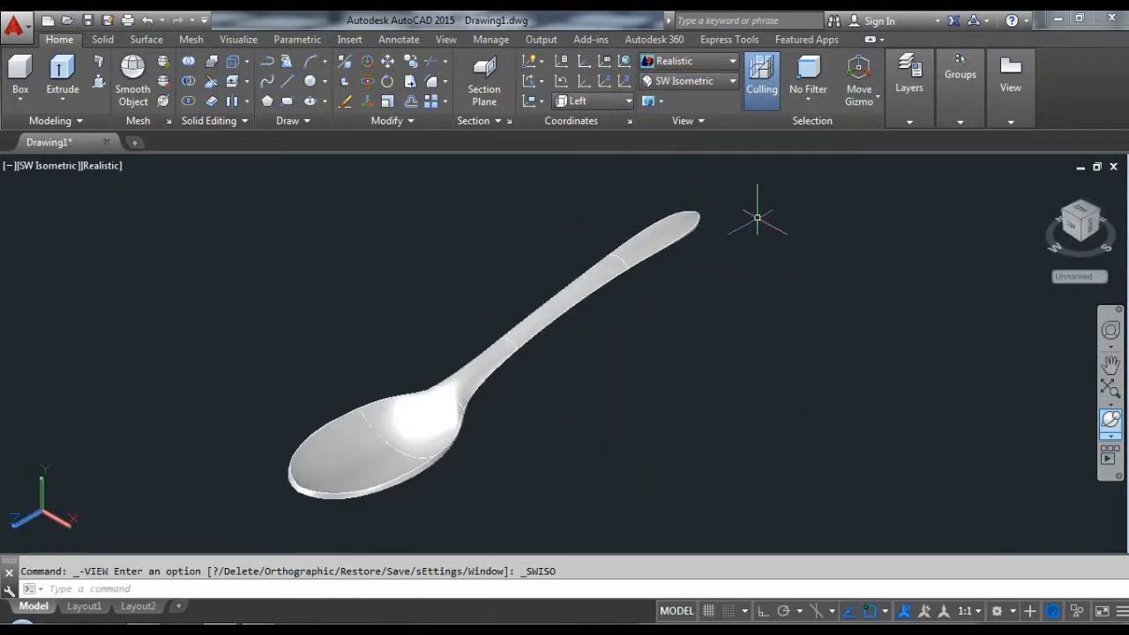
- Set the color of the spoon solid to Green in its object properties, and close the properties when done
left_click(561, 281)
right_click(484, 357)
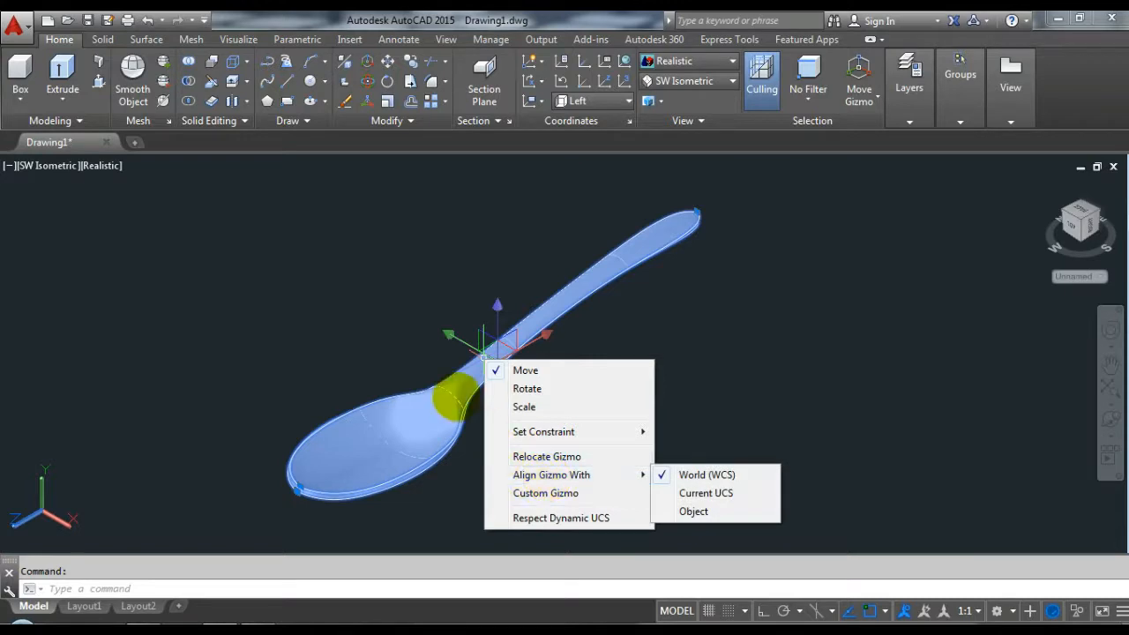
left_click(458, 388)
right_click(460, 381)
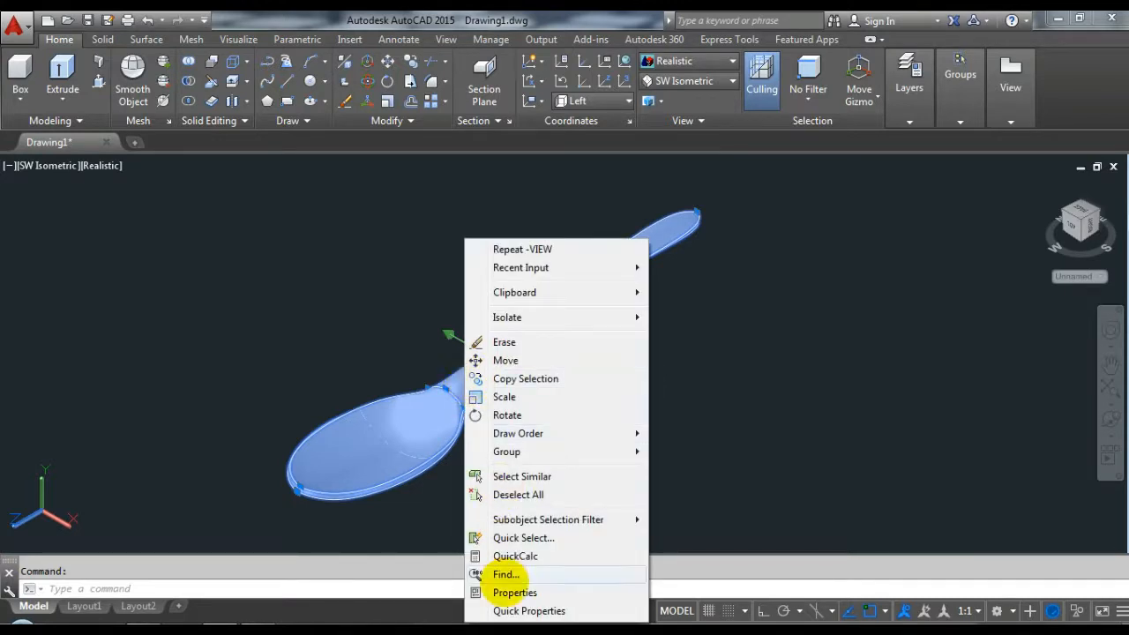
left_click(515, 592)
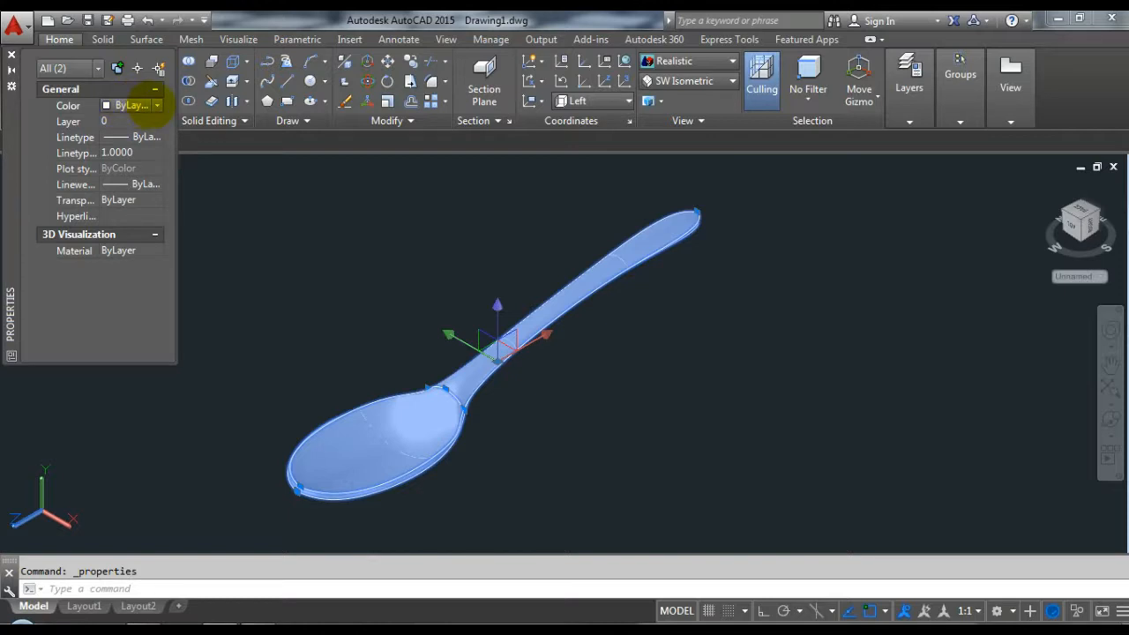
left_click(143, 104)
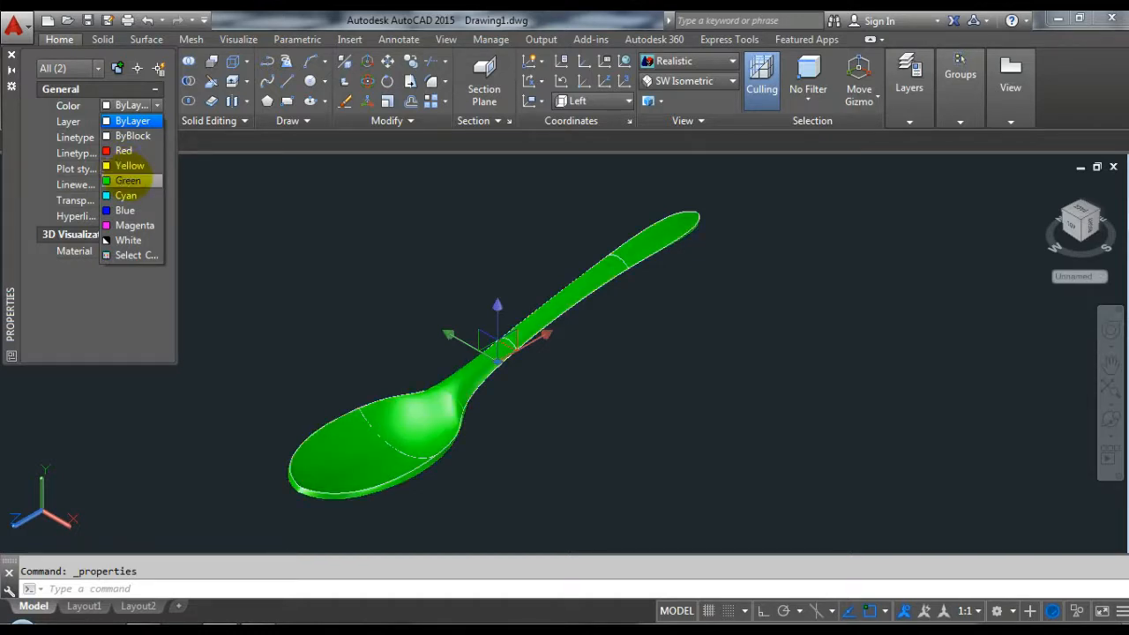
left_click(129, 180)
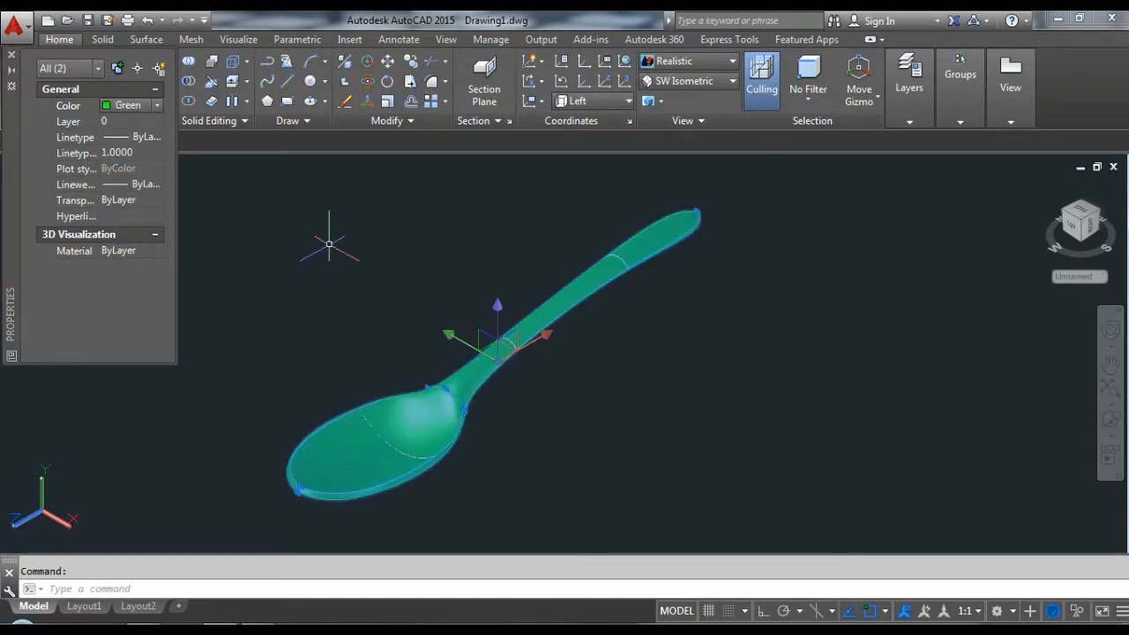
key("Escape")
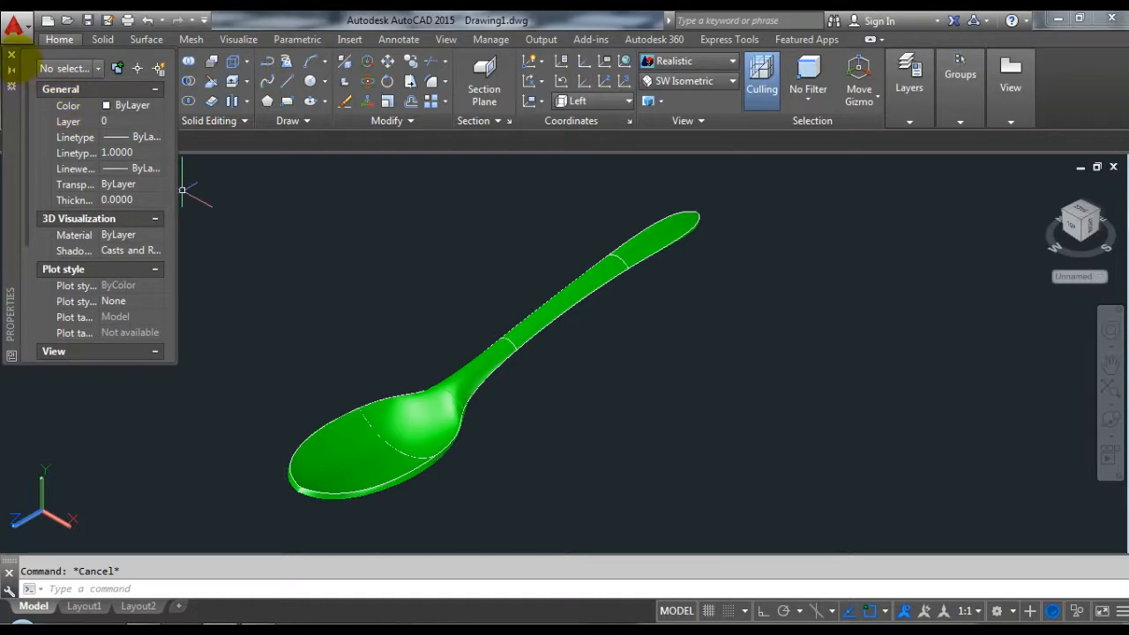
left_click(11, 55)
- Move the green spoon solid sideways, clear of its construction splines and arcs
scroll(315, 235, "down", 2)
scroll(353, 363, "up", 2)
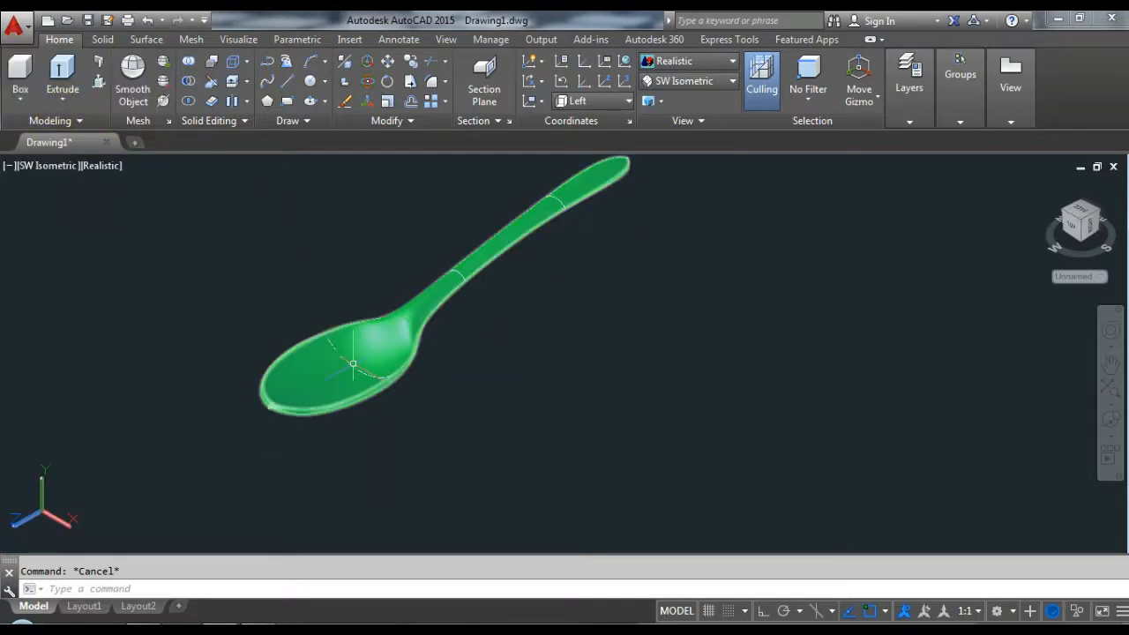
left_click(340, 368)
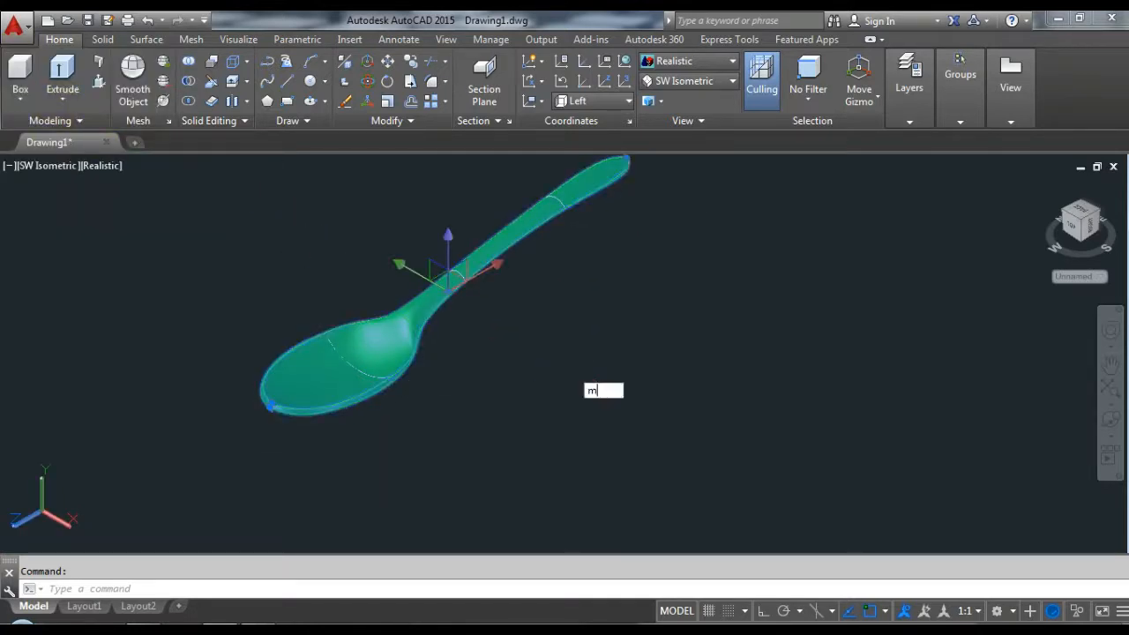
type("m")
key("Return")
scroll(497, 300, "down", 2)
left_click(514, 284)
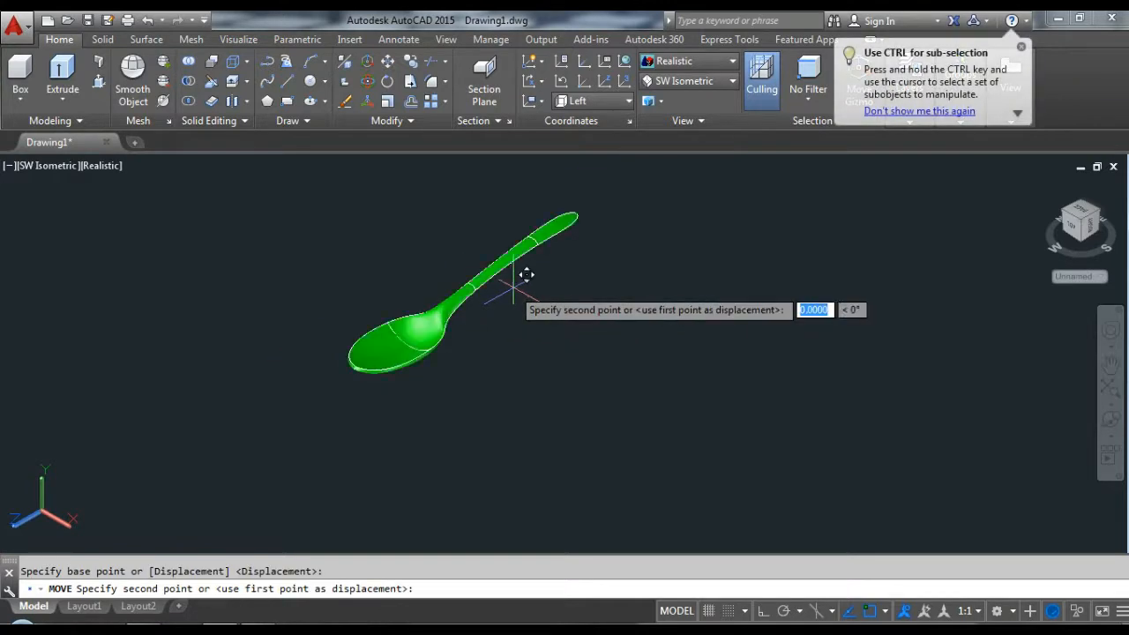
left_click(696, 293)
- Erase the leftover outline splines and guide arcs beside the spoon, including the small arc at the handle
left_click(491, 400)
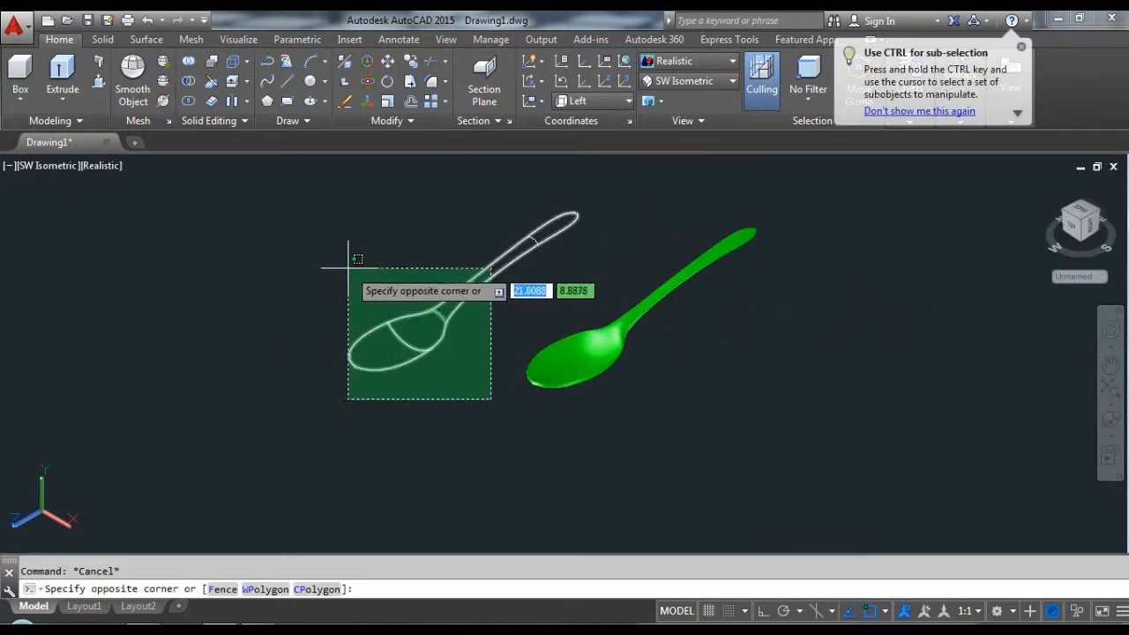
left_click(322, 252)
key("Delete")
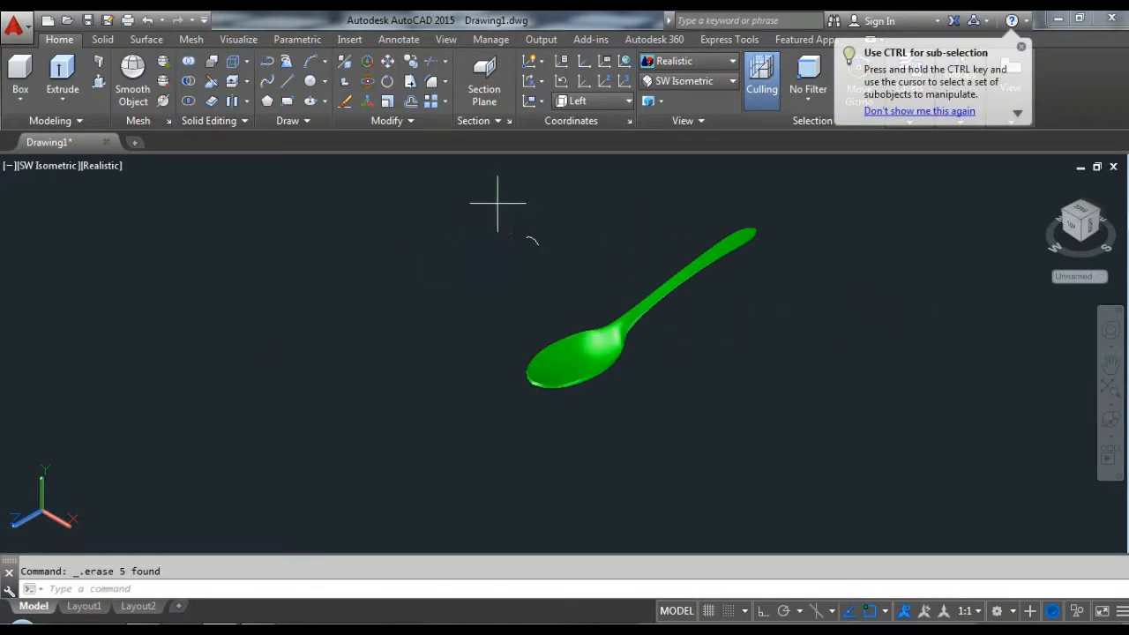
left_click(498, 203)
left_click(553, 255)
key("Delete")
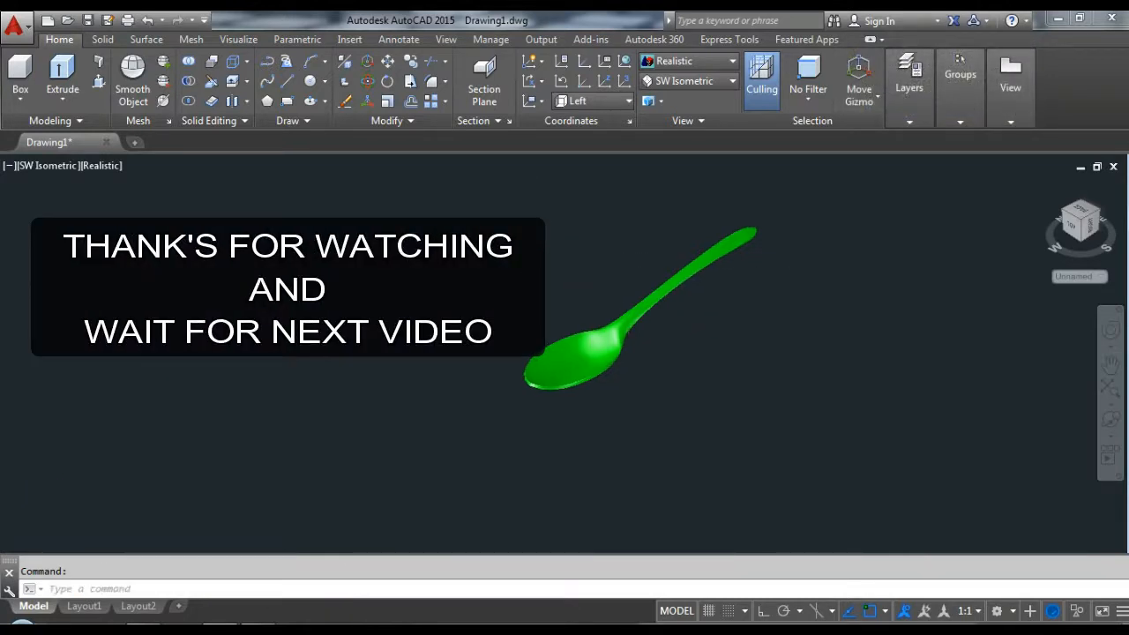
middle_click(547, 257)
middle_click(547, 258)
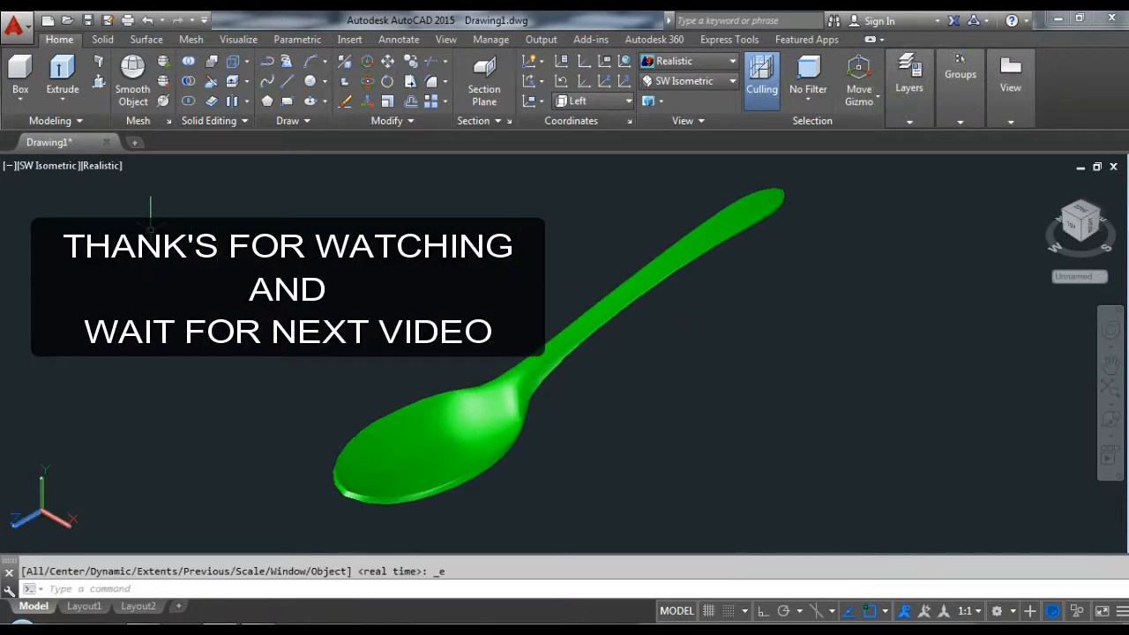